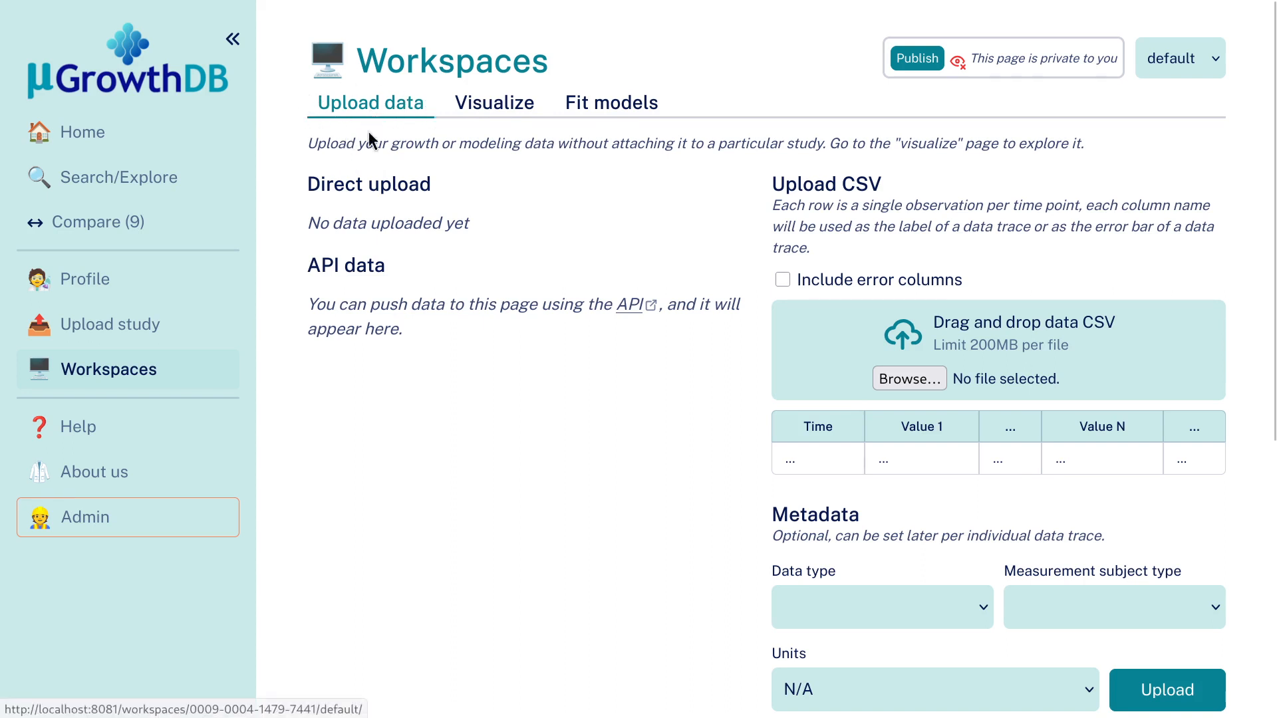
Examine the Direct upload and API data sections and the expected CSV layout with and without error columns
left_click_drag(305, 186, 408, 185)
left_click(448, 192)
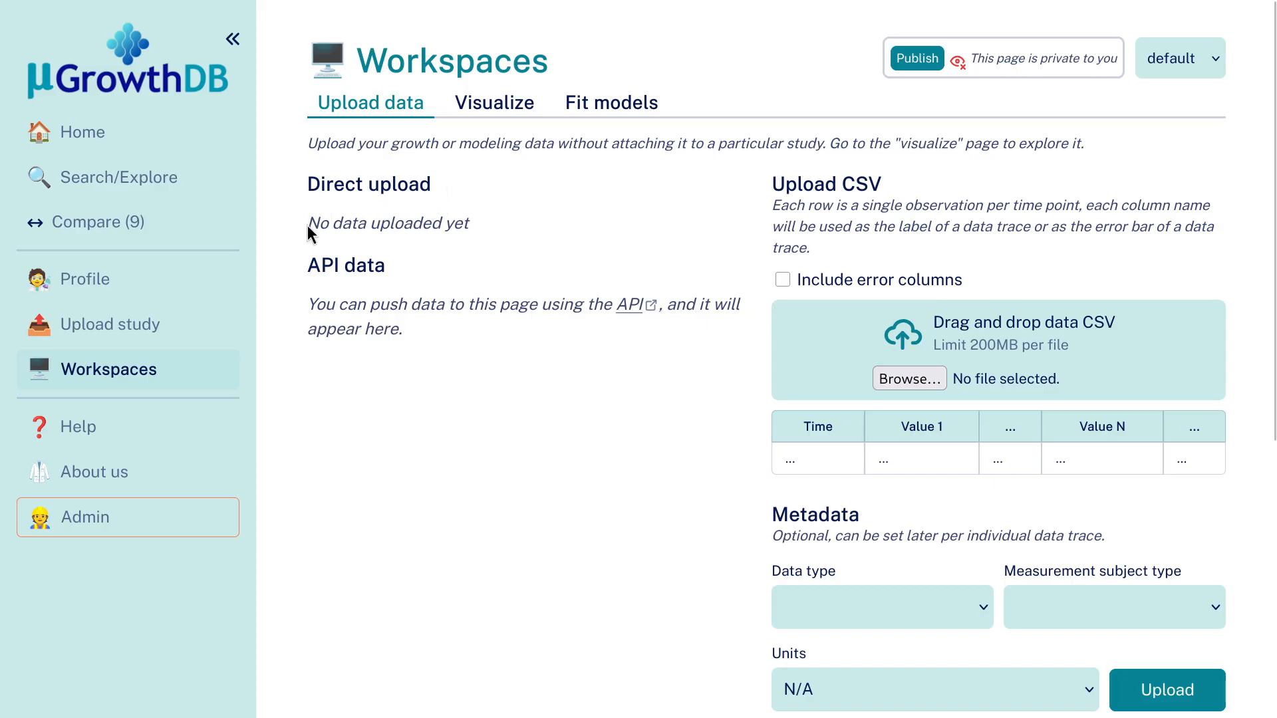
left_click_drag(307, 226, 472, 225)
left_click(473, 224)
left_click_drag(298, 266, 413, 268)
left_click(413, 267)
left_click_drag(805, 427, 841, 428)
left_click(783, 283)
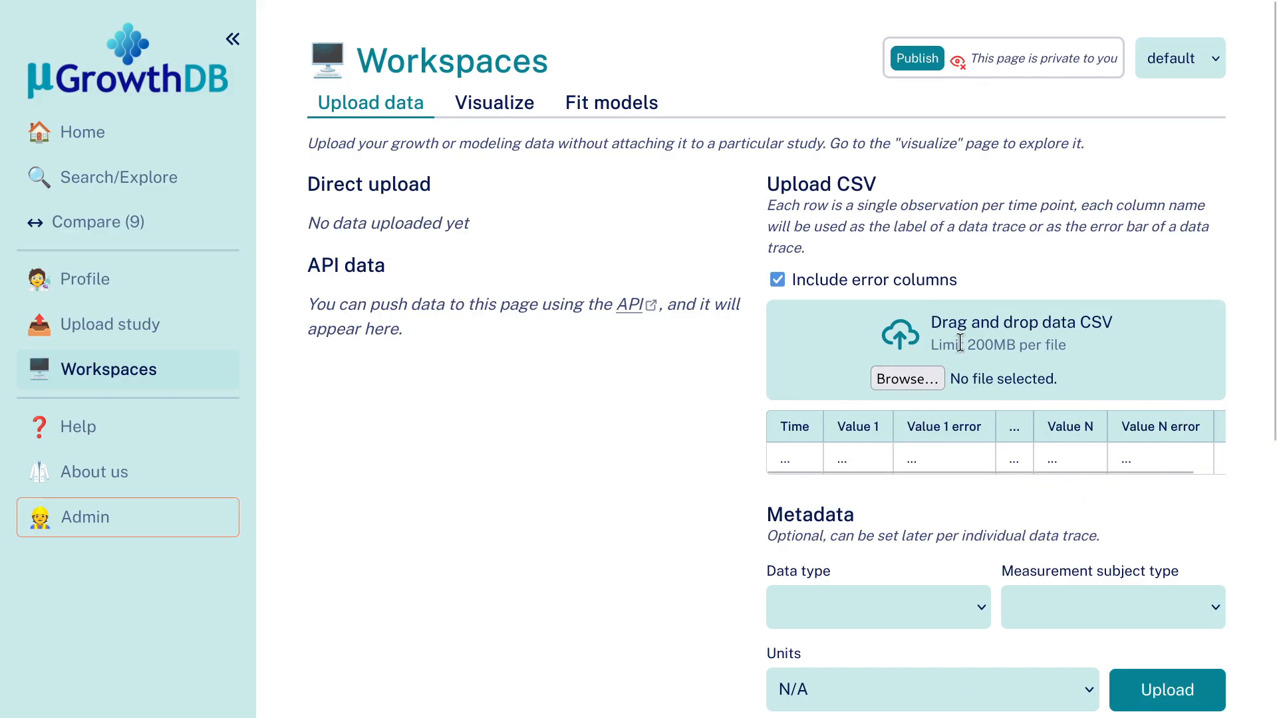
left_click(872, 278)
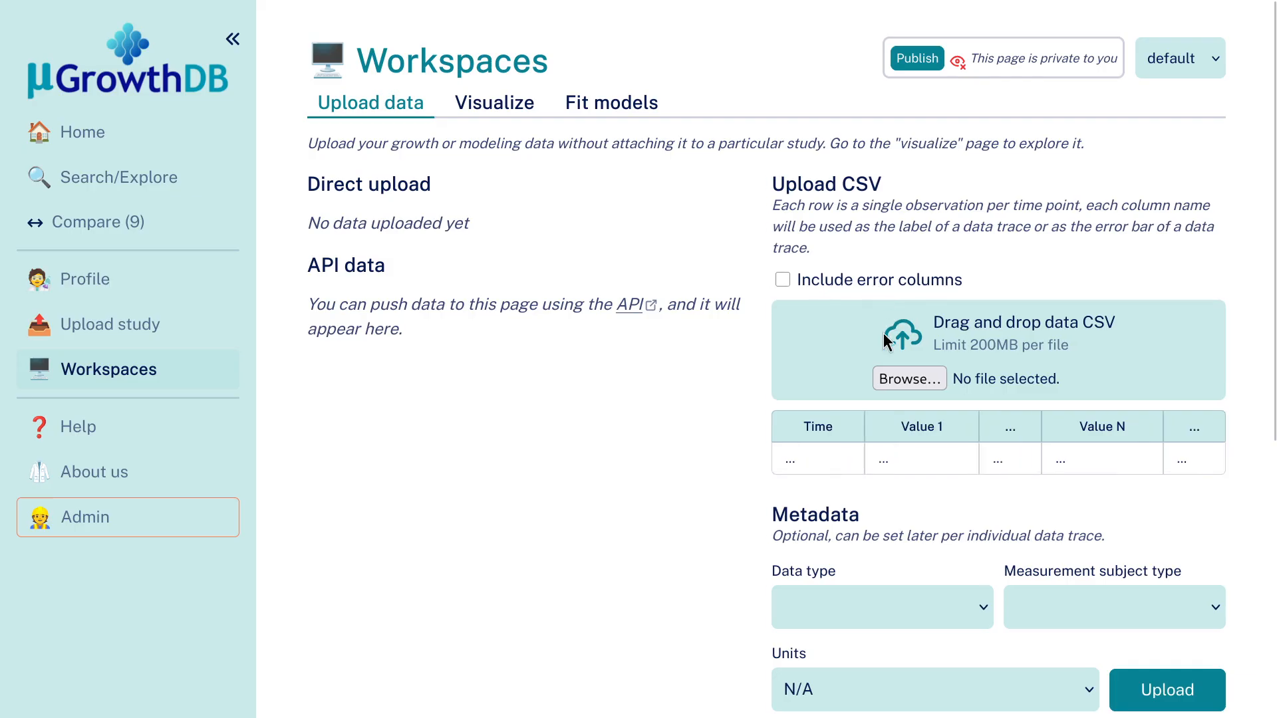
View the example data files offered below the upload form, and collapse their list again
scroll(735, 443, "down", 4)
scroll(665, 459, "up", 2)
scroll(638, 459, "down", 5)
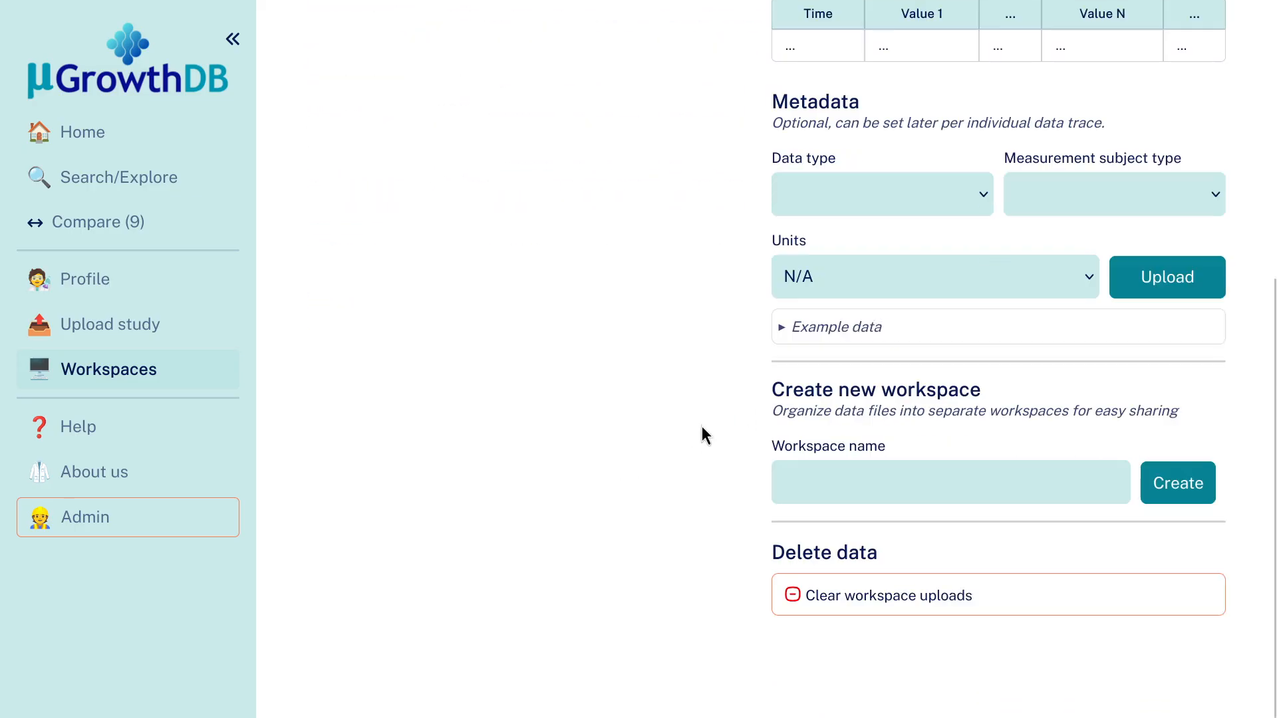
left_click(852, 330)
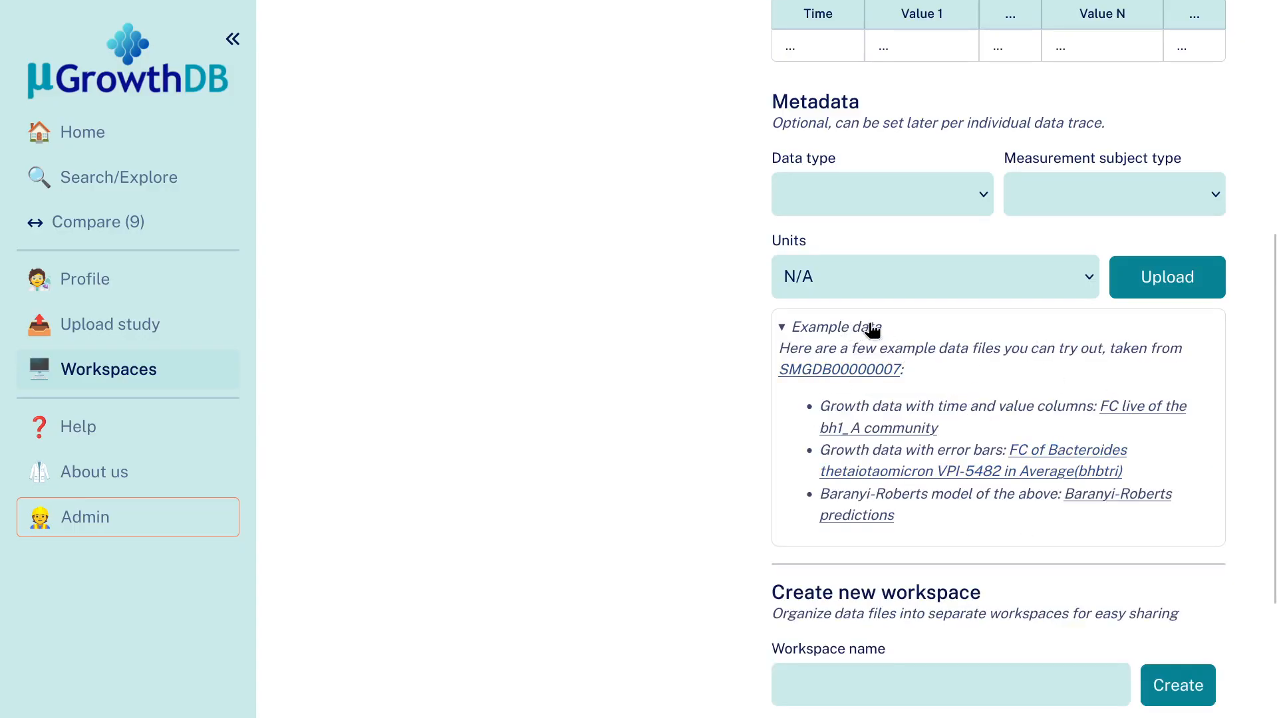
left_click(848, 331)
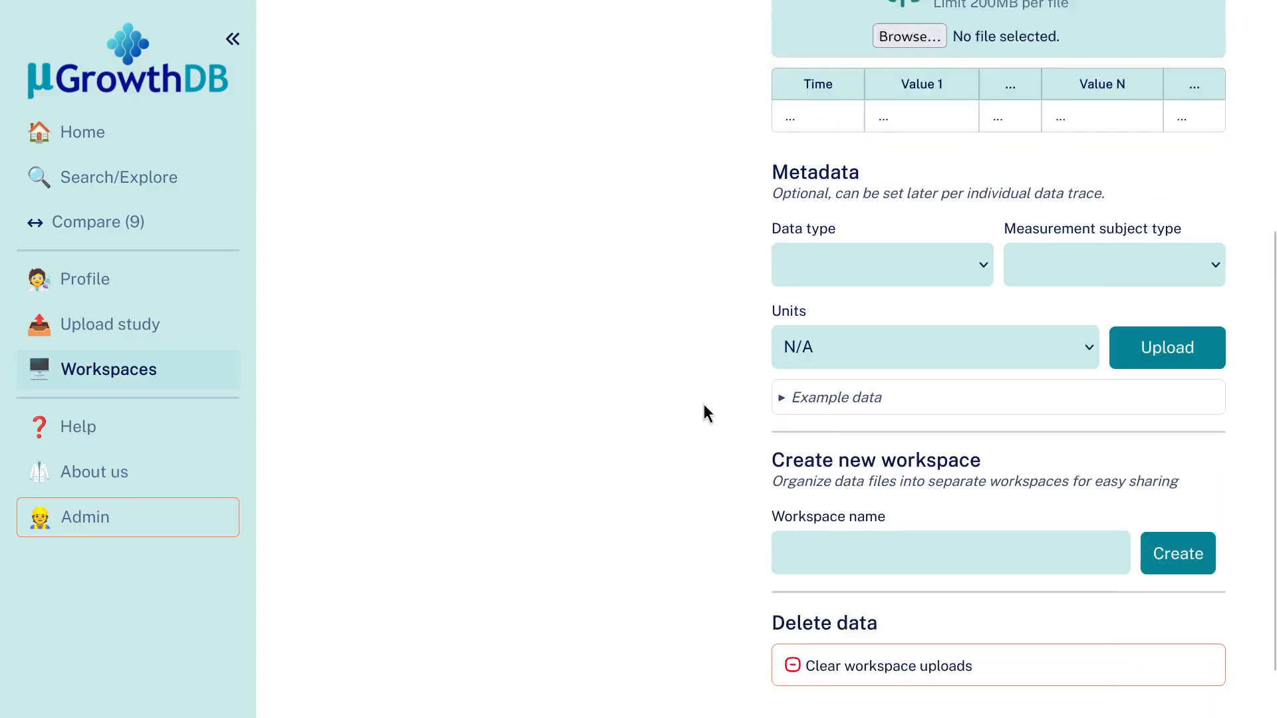
Choose s7_bh1_bt_A.csv as the data file to upload
scroll(739, 359, "up", 5)
left_click(911, 311)
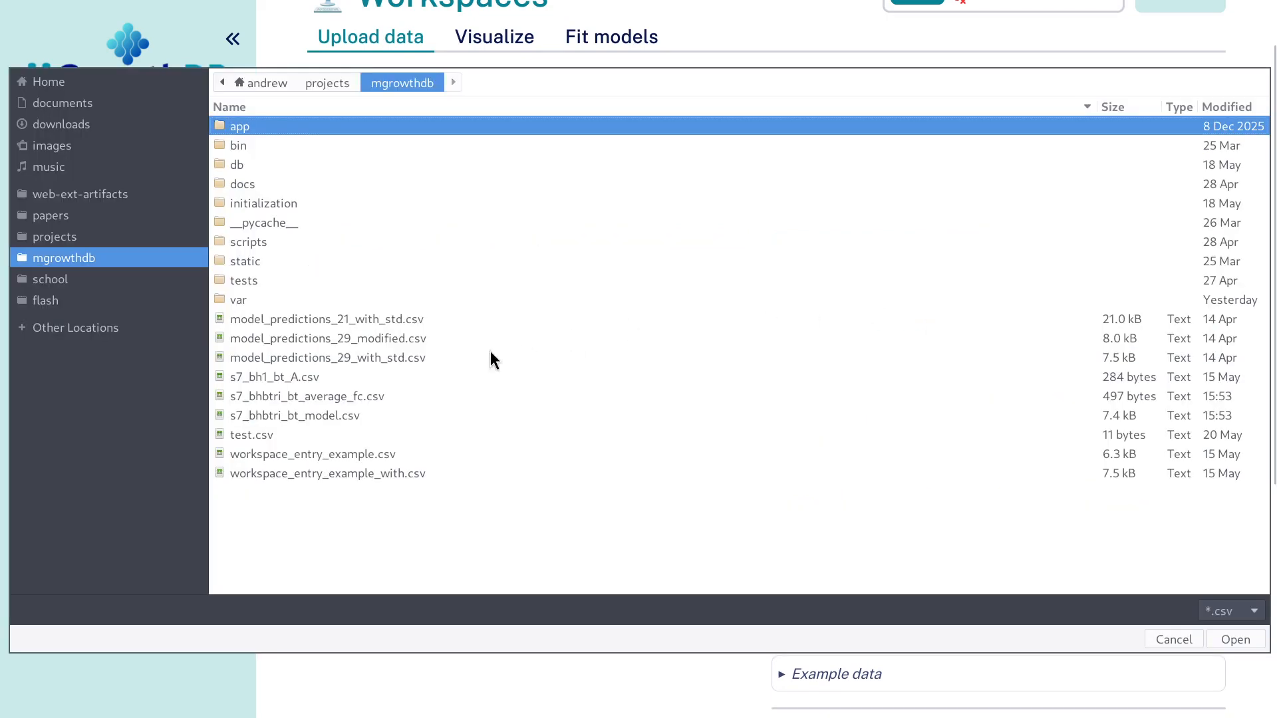
double_click(295, 377)
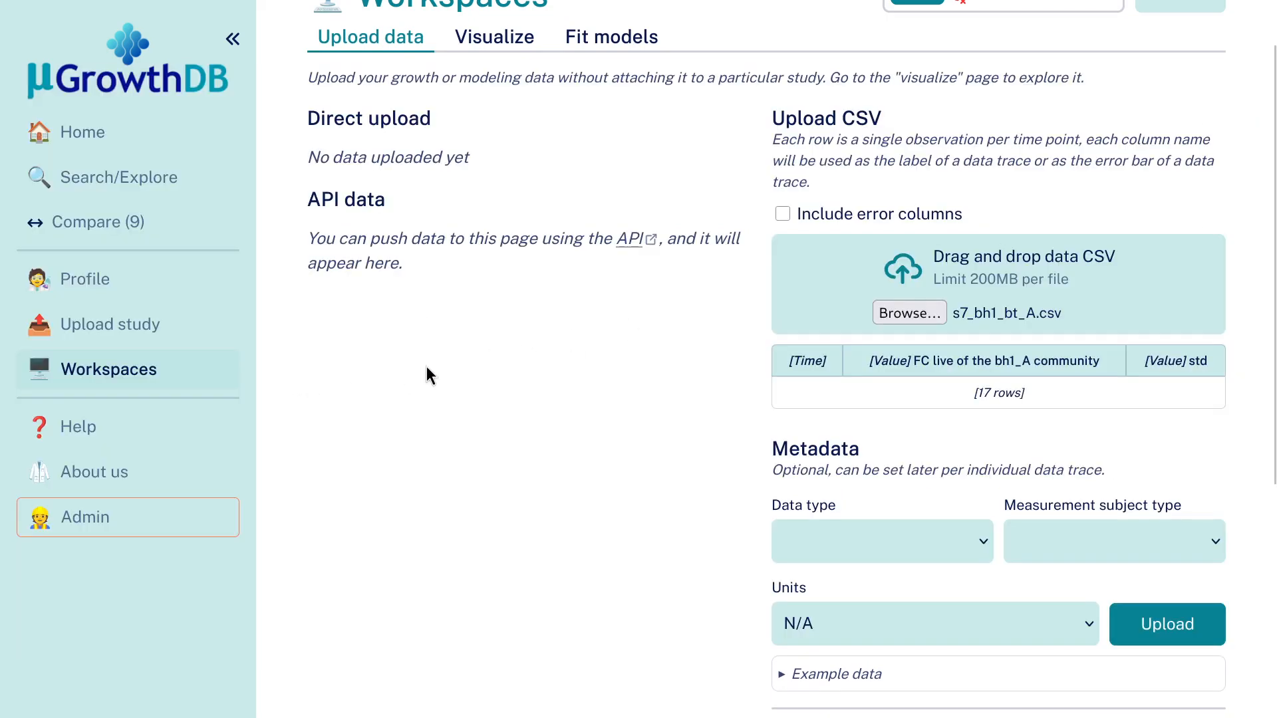
Examine the time, value and std columns in the preview of the chosen CSV file
left_click_drag(790, 362, 1079, 354)
left_click(1072, 355)
left_click_drag(920, 363, 1103, 363)
left_click(1098, 363)
left_click(1091, 363)
left_click_drag(882, 359, 913, 361)
left_click(1096, 375)
mouse_move(1183, 360)
left_mouse_down()
mouse_move(1215, 361)
mouse_move(1188, 361)
left_mouse_up()
left_click(1149, 360)
left_click(1187, 360)
Include error columns, and set the data type to Observational measurements and the measurement subject type to Microbial strain
left_click(784, 215)
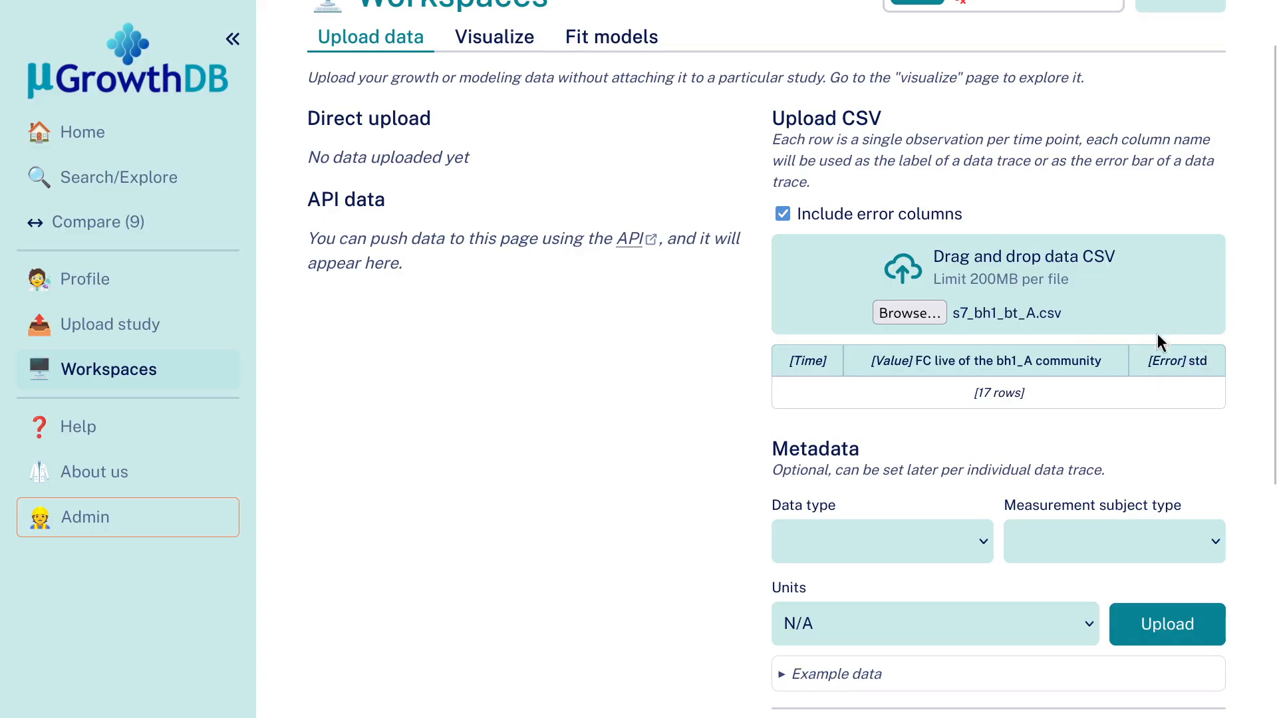
scroll(778, 386, "down", 2)
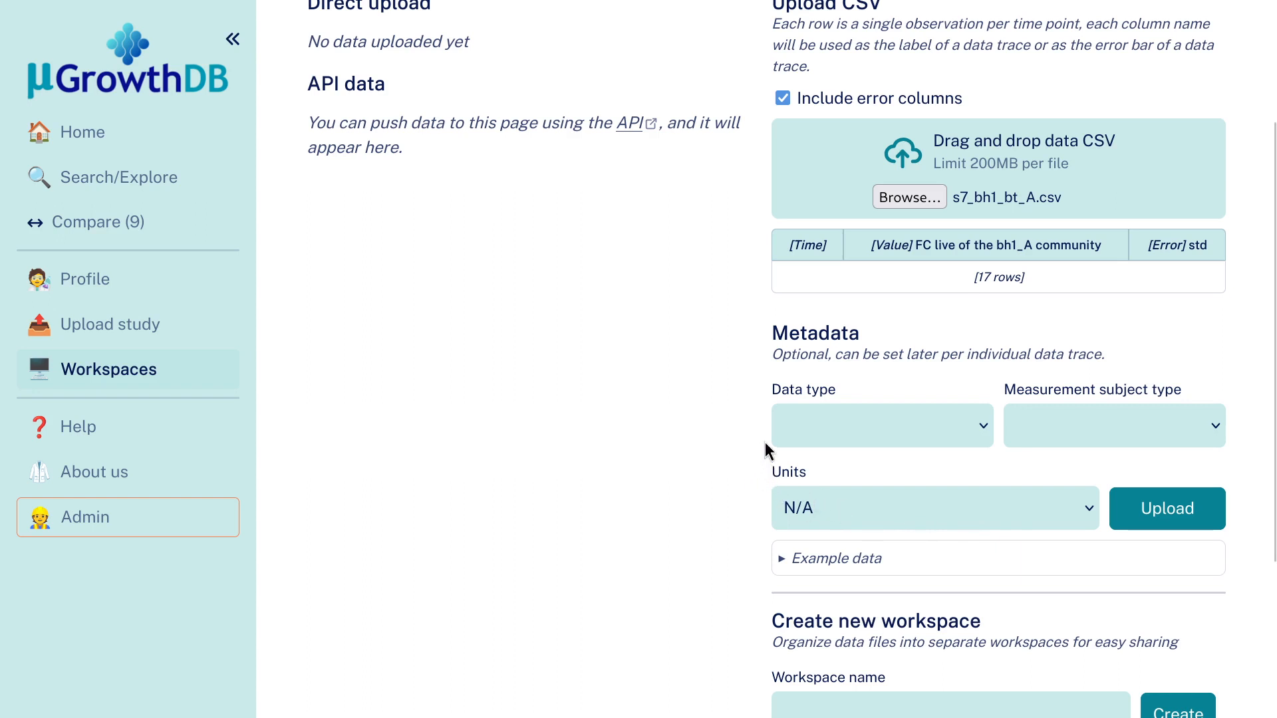
left_click(839, 426)
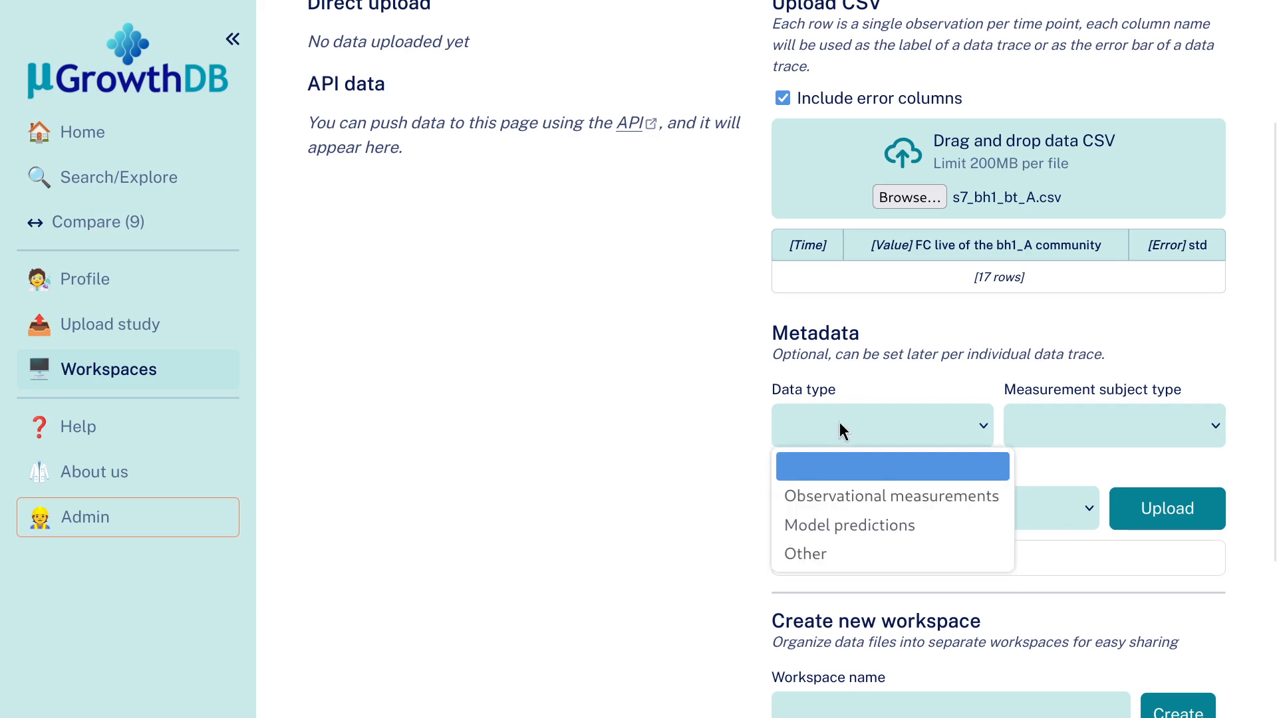
left_click(870, 495)
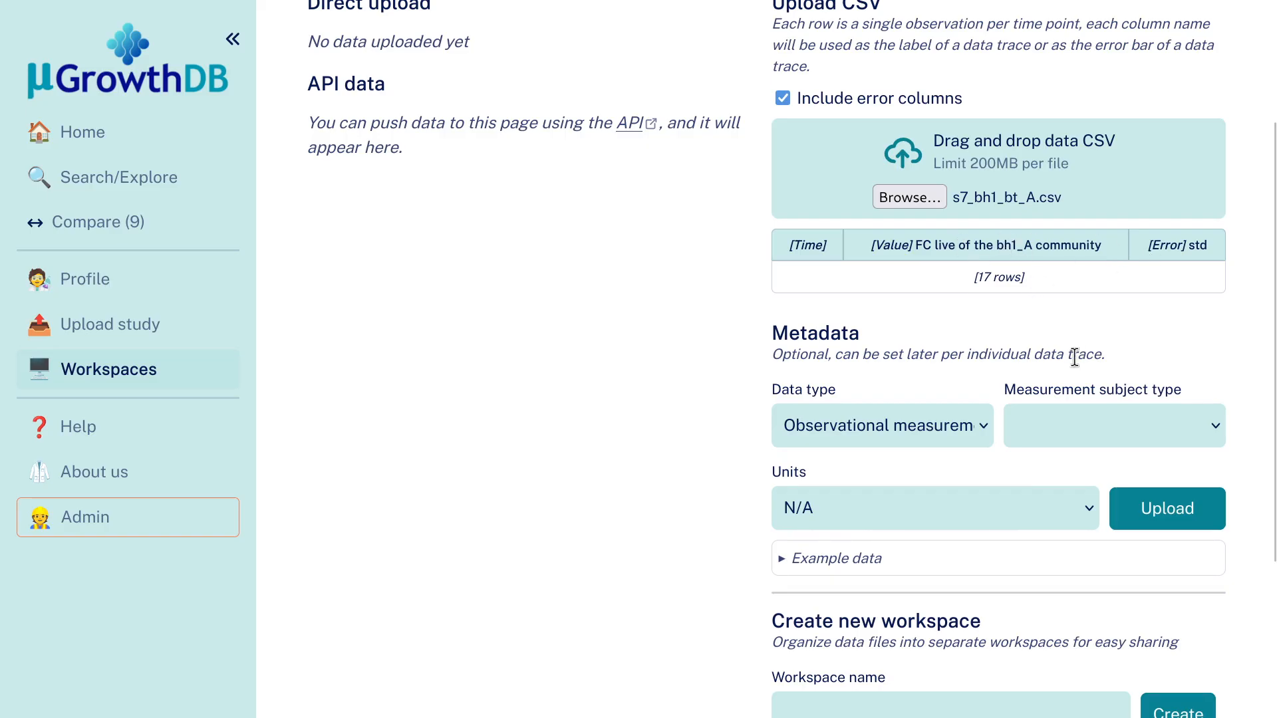
left_click(1067, 429)
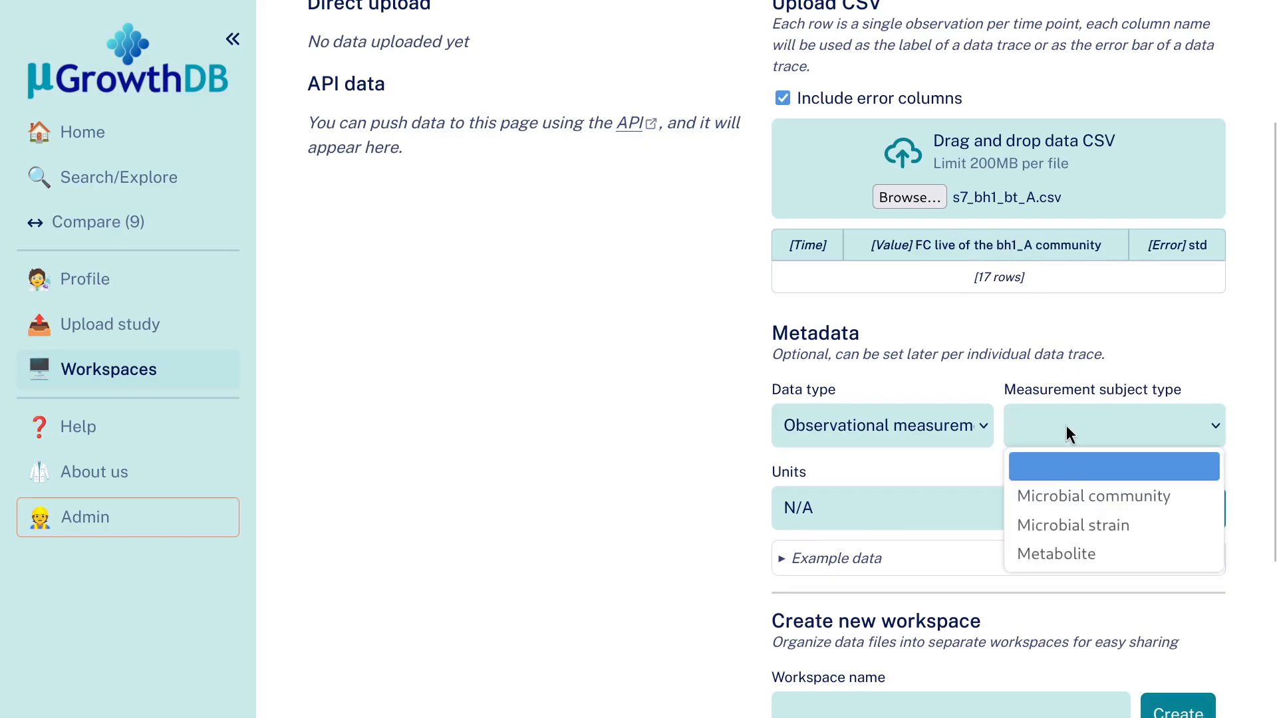
left_click(1071, 527)
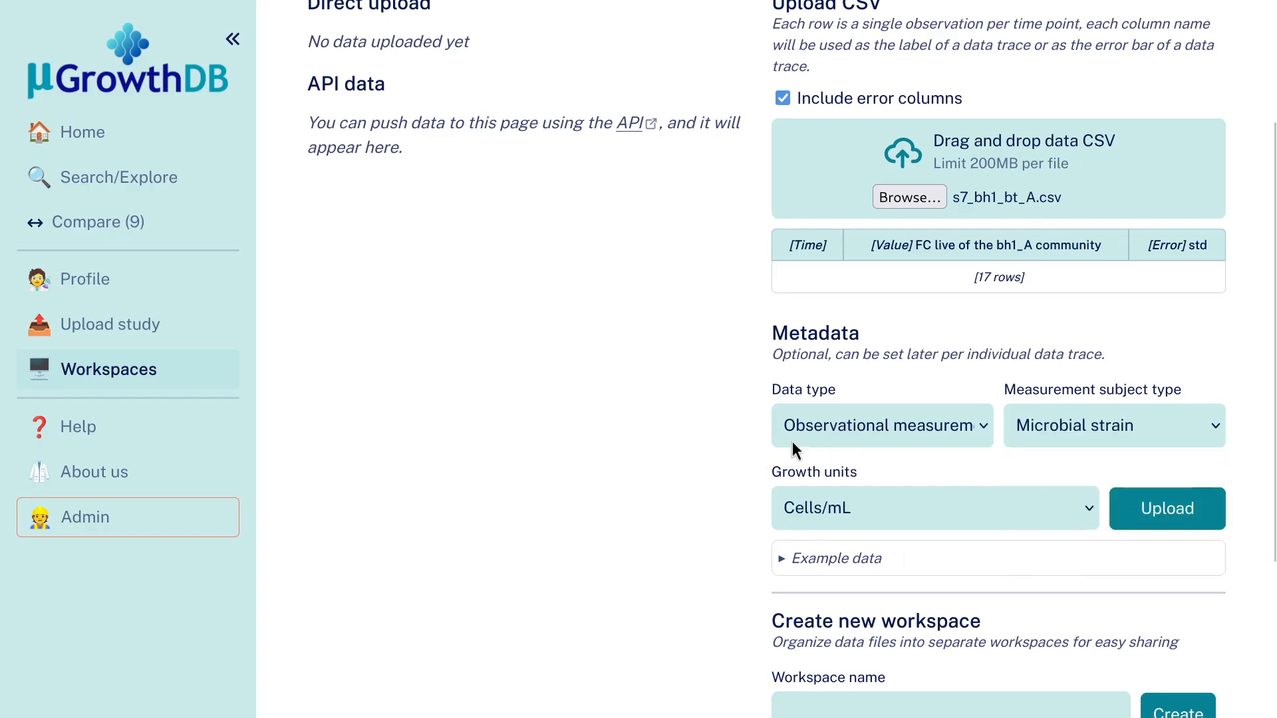
Compare the unit options for Microbial strain and Metabolite subjects, and return the subject type to Microbial strain
left_click(924, 517)
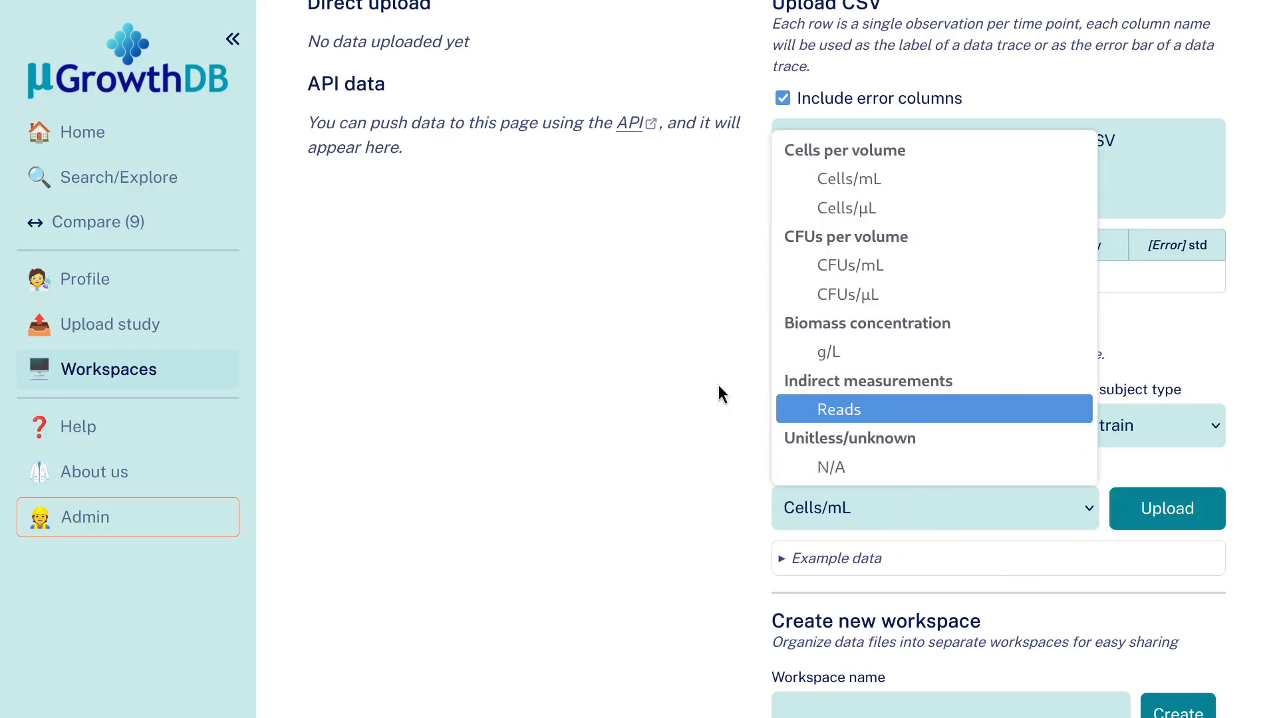
left_click(718, 386)
left_click(1101, 416)
left_click(1061, 552)
left_click(924, 505)
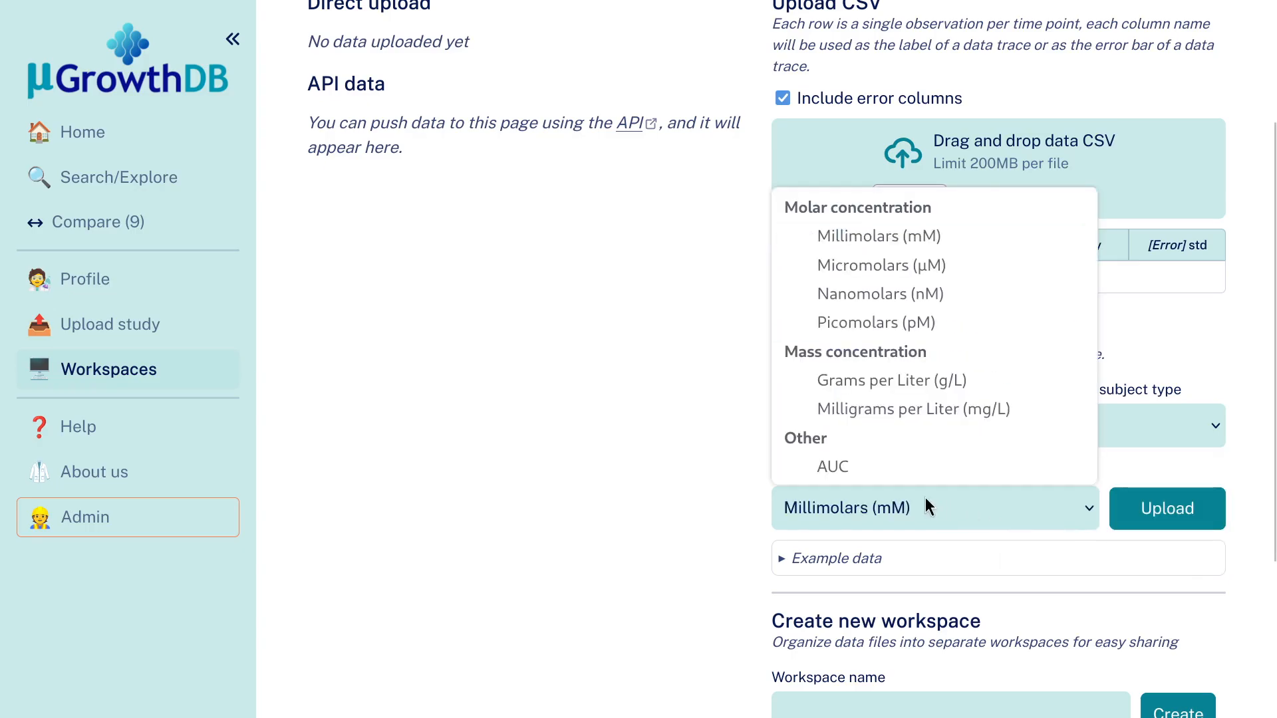
left_click(925, 499)
left_click(1059, 424)
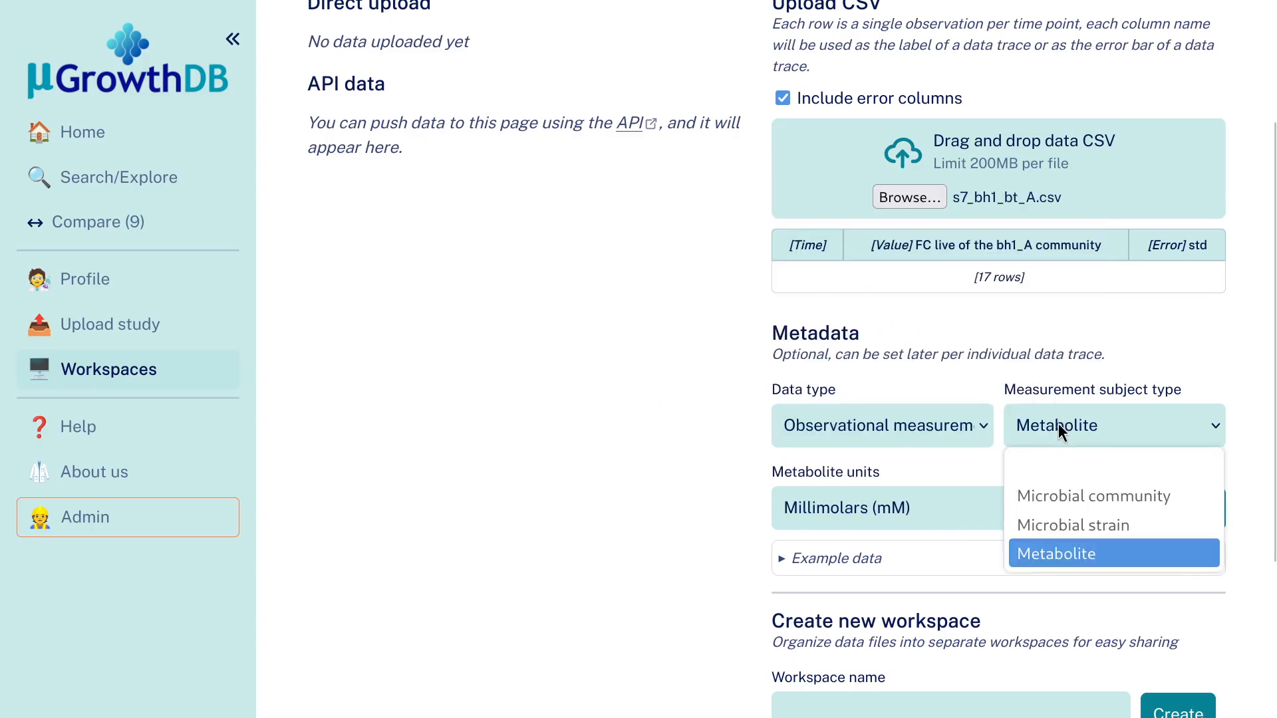
left_click(1073, 523)
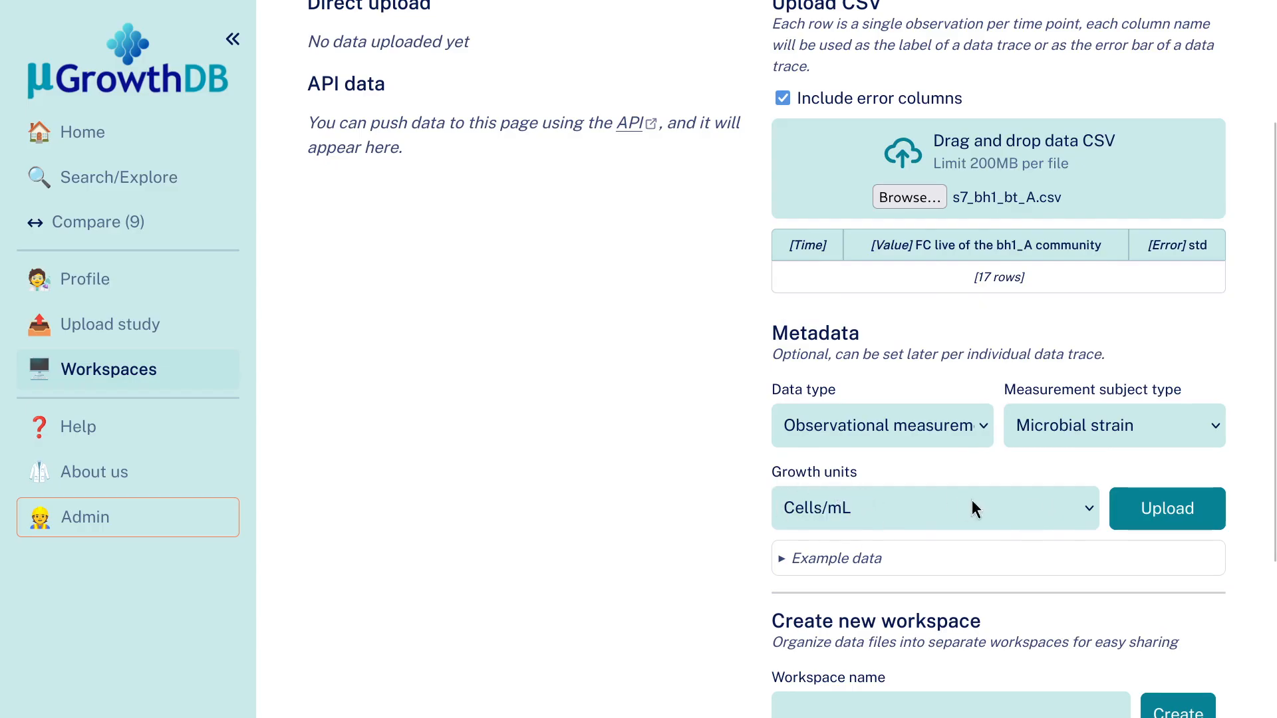
Upload the CSV file with the chosen metadata, and review the data type and subject of the new entry
left_click(1182, 510)
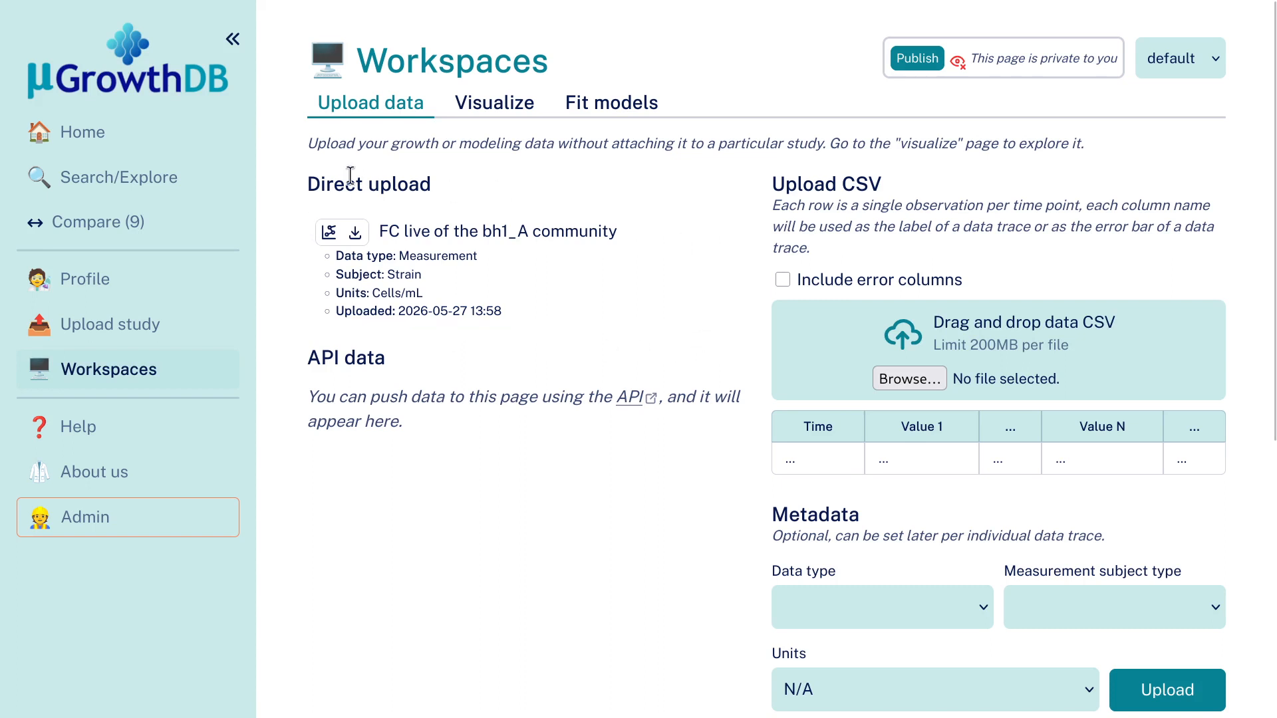
mouse_move(453, 301)
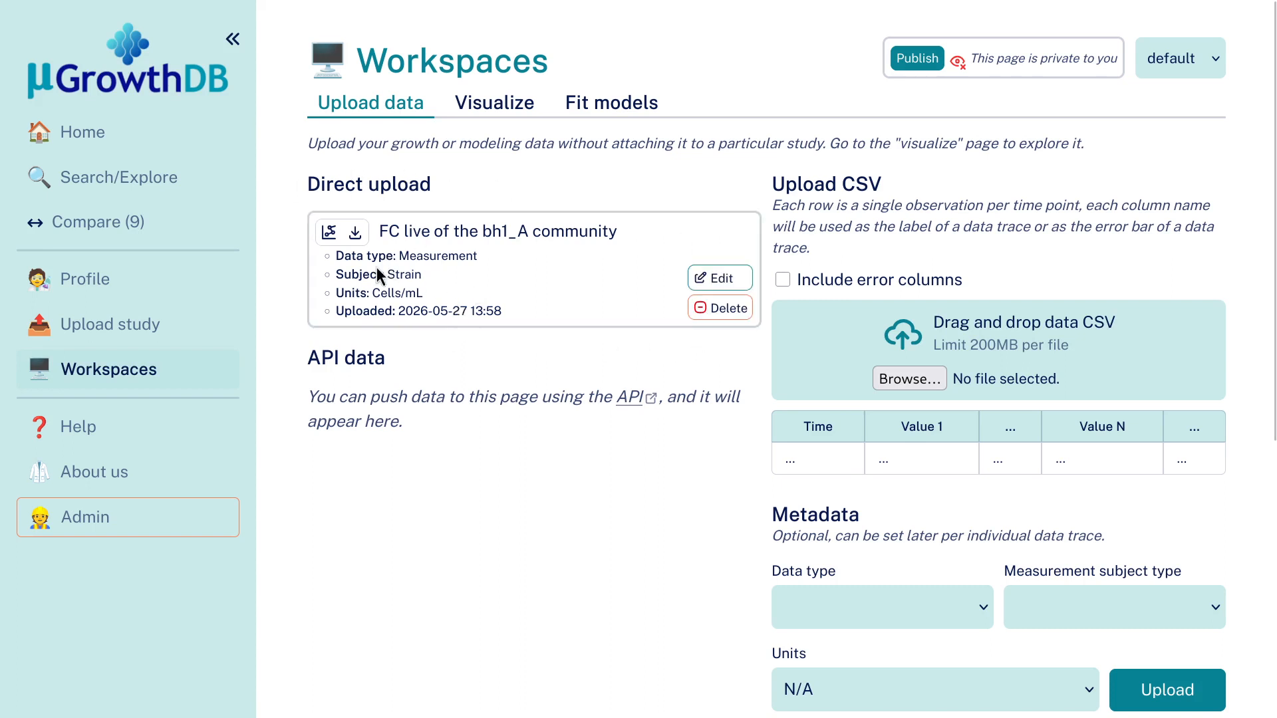
left_click_drag(396, 258, 473, 260)
left_click(407, 274)
left_click_drag(395, 273, 442, 278)
left_click(416, 278)
mouse_move(475, 313)
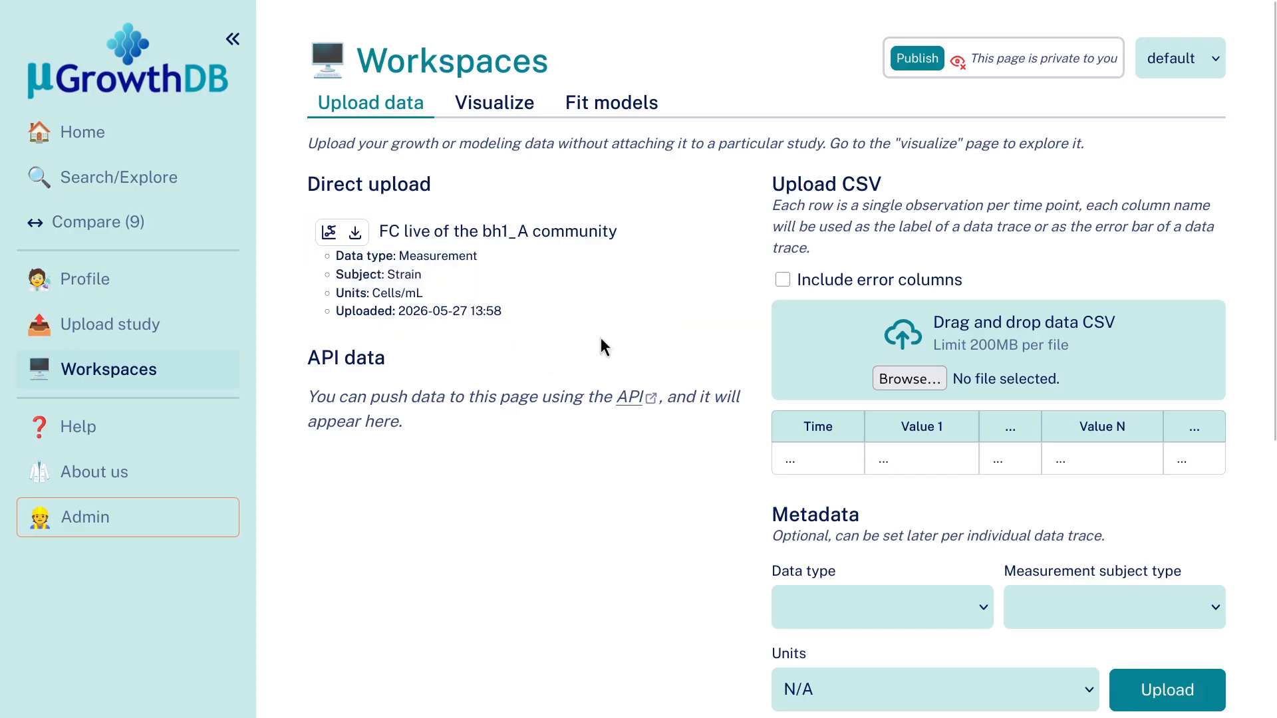
Change the uploaded trace's label to "FC live of the bh1_A monoculture" and save it
mouse_move(696, 270)
left_click(727, 282)
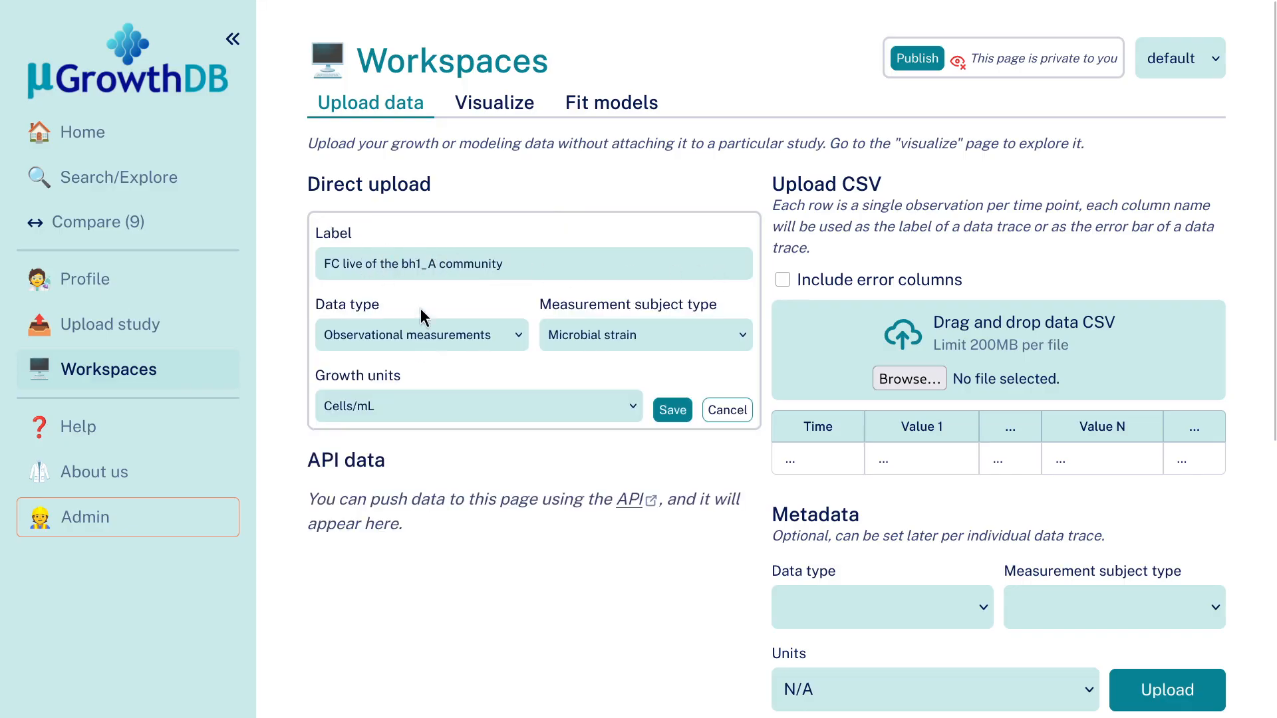
left_click_drag(438, 264, 597, 264)
type("monoculutu")
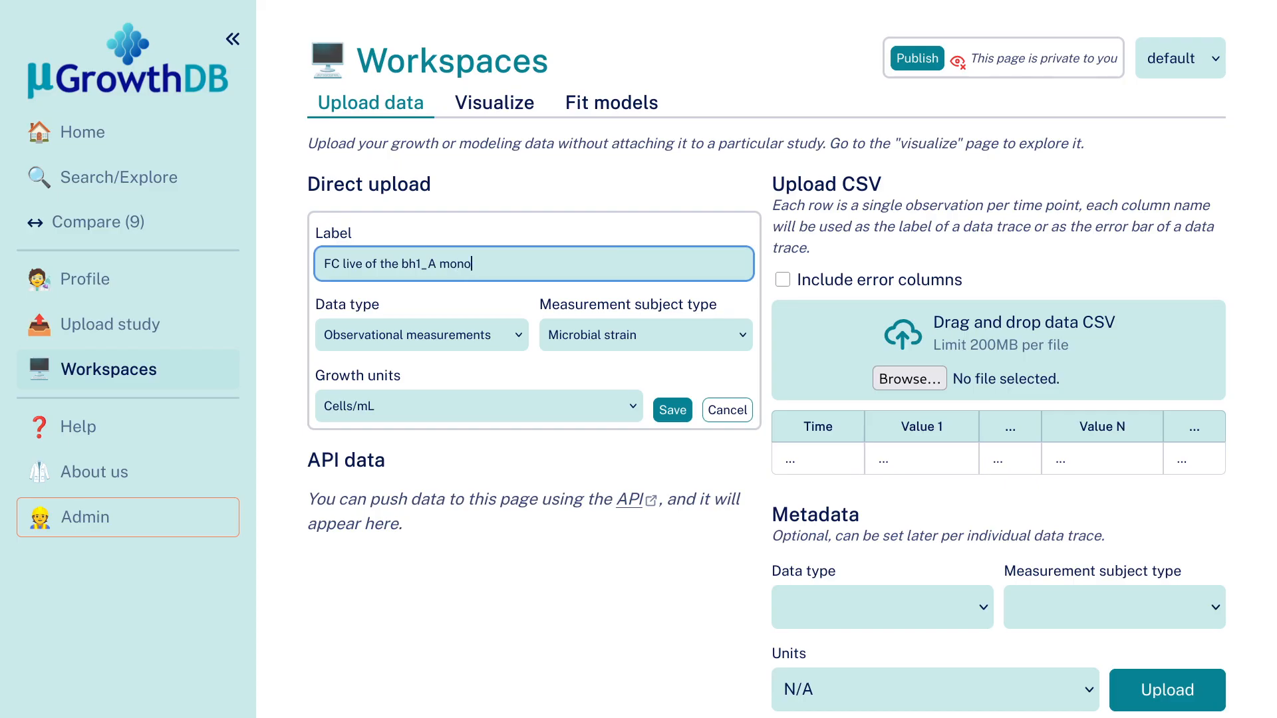
key("BackSpace")
key("BackSpace")
key("BackSpace")
type("ture")
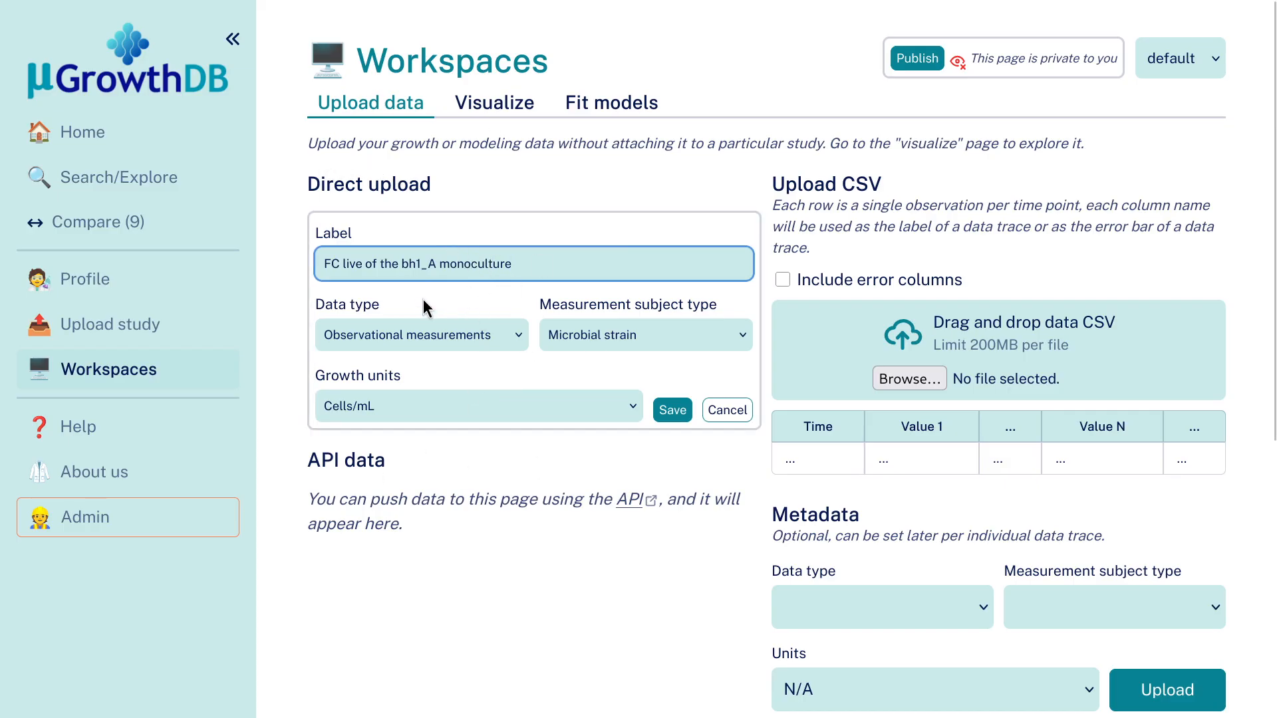
left_click(672, 411)
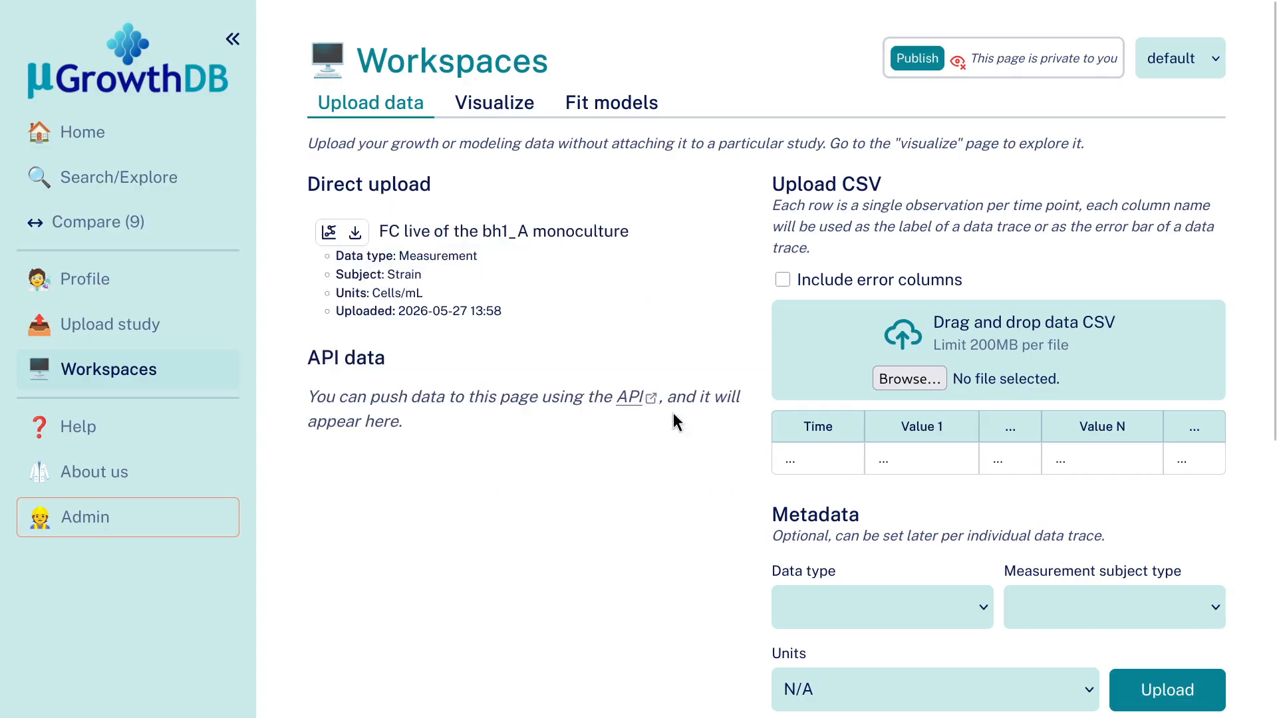
Choose s7_bhbtri_bt_average_fc.csv as the next data file and include its error columns
mouse_move(437, 279)
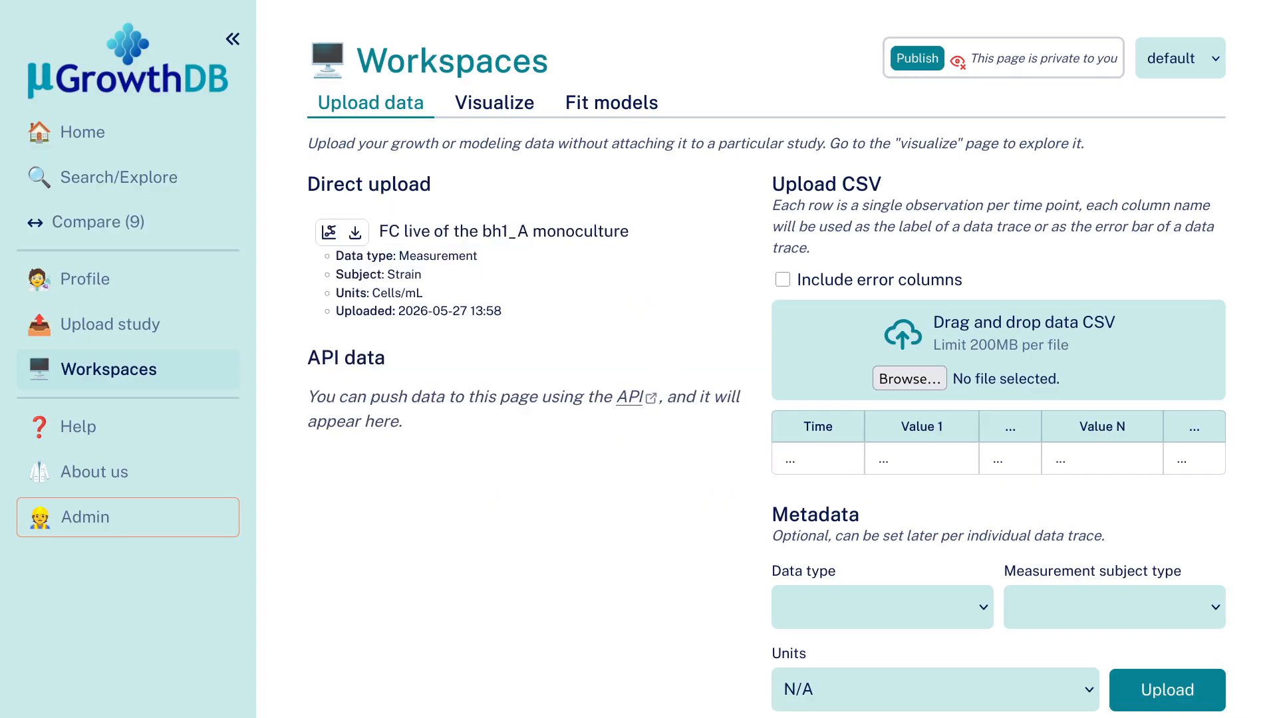
left_click(924, 374)
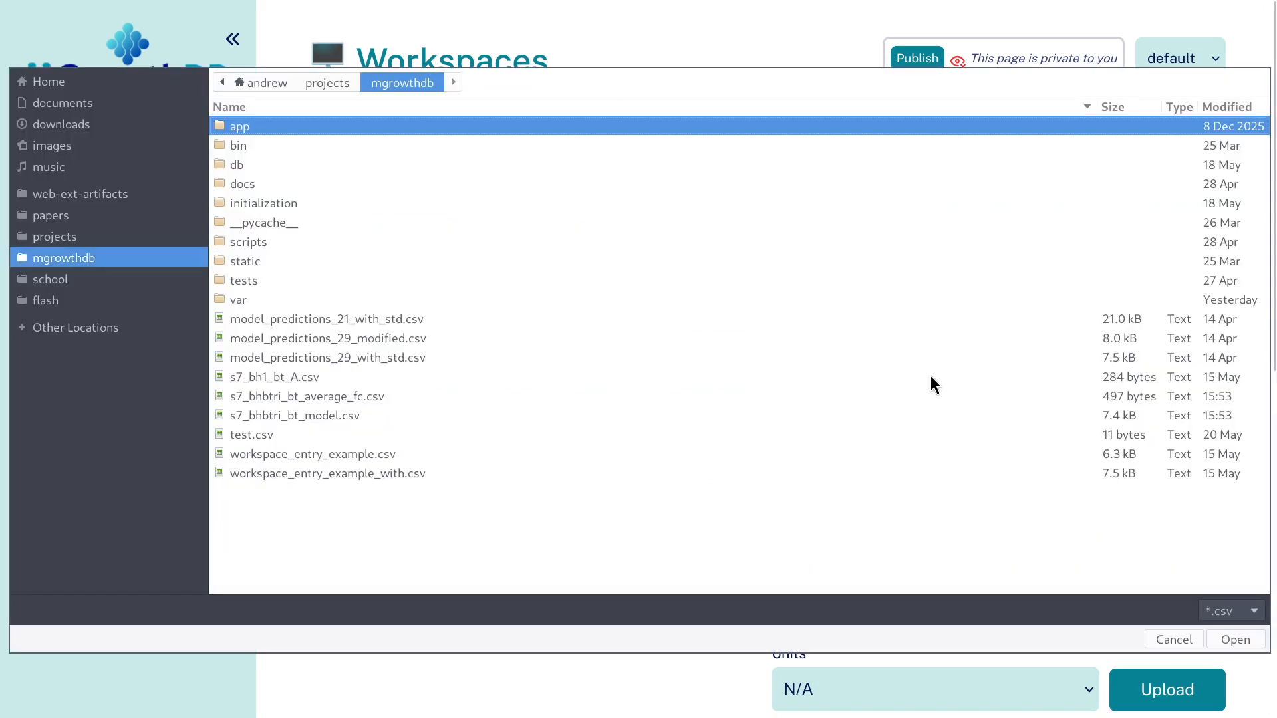
double_click(360, 395)
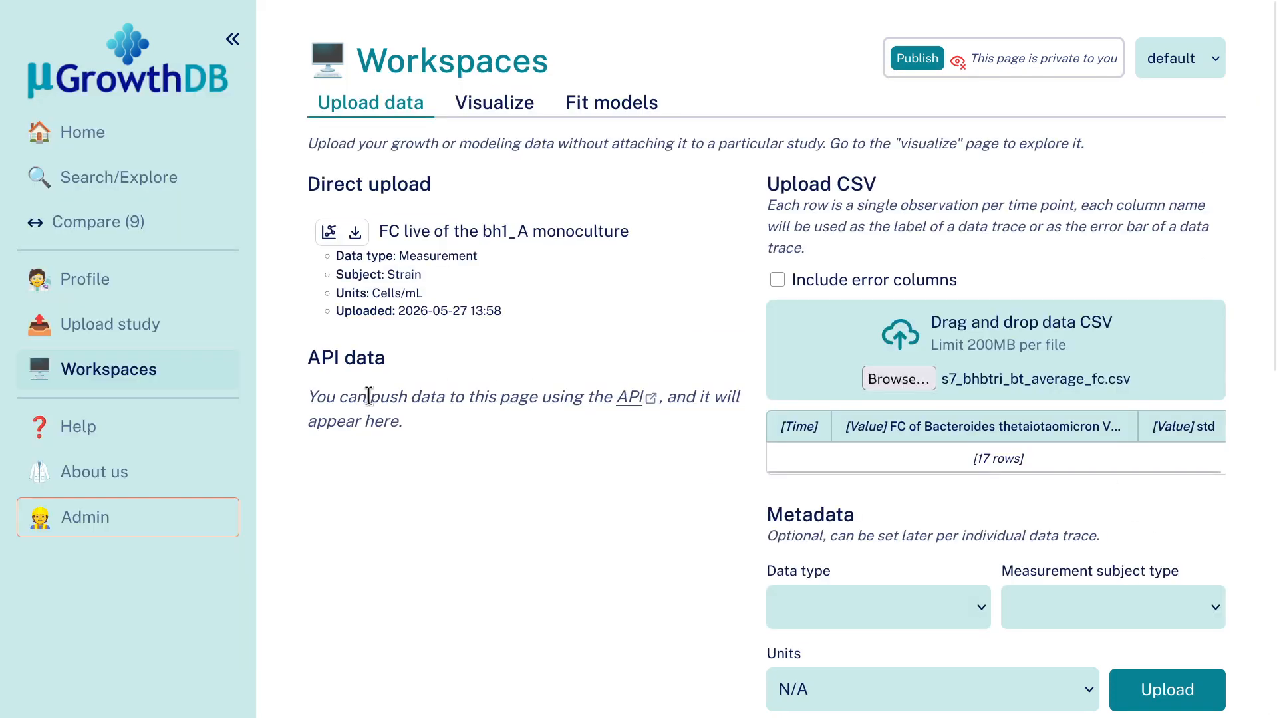
left_click(883, 279)
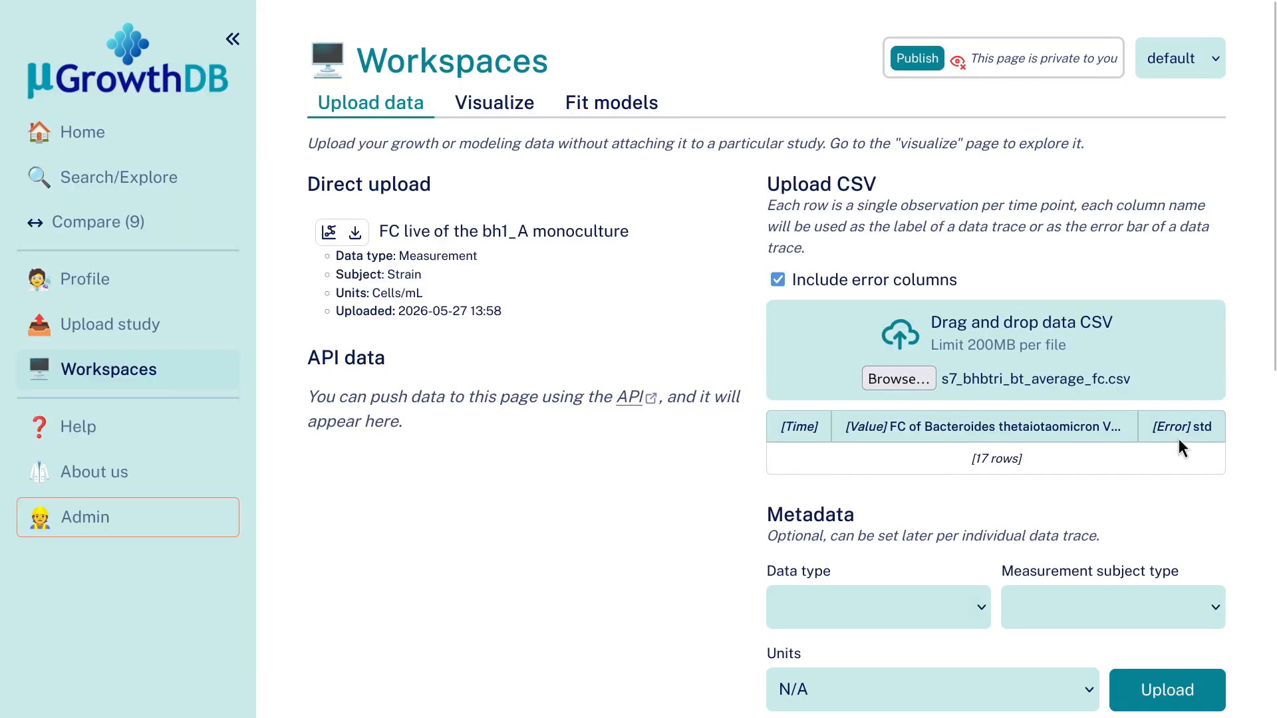
Set the data type to Observational measurements and the subject type to Microbial strain, and upload the average FC file
scroll(765, 499, "down", 2)
left_click(869, 492)
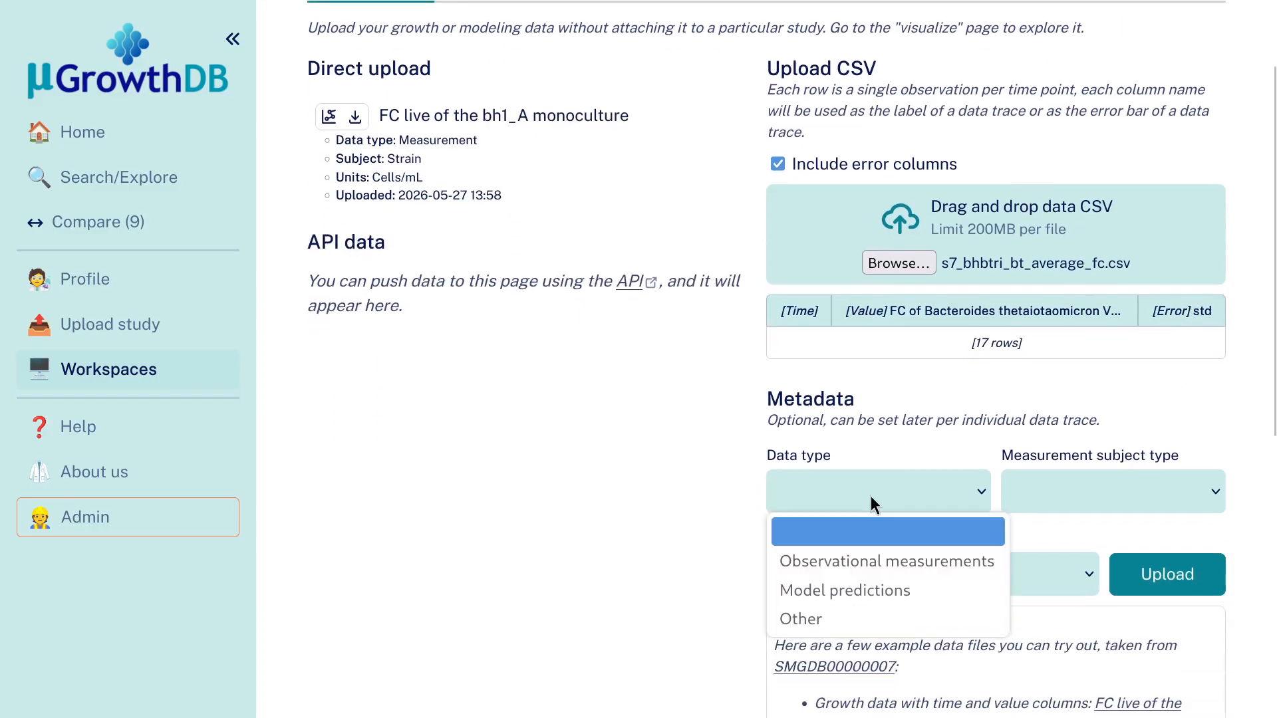
left_click(888, 562)
left_click(1088, 501)
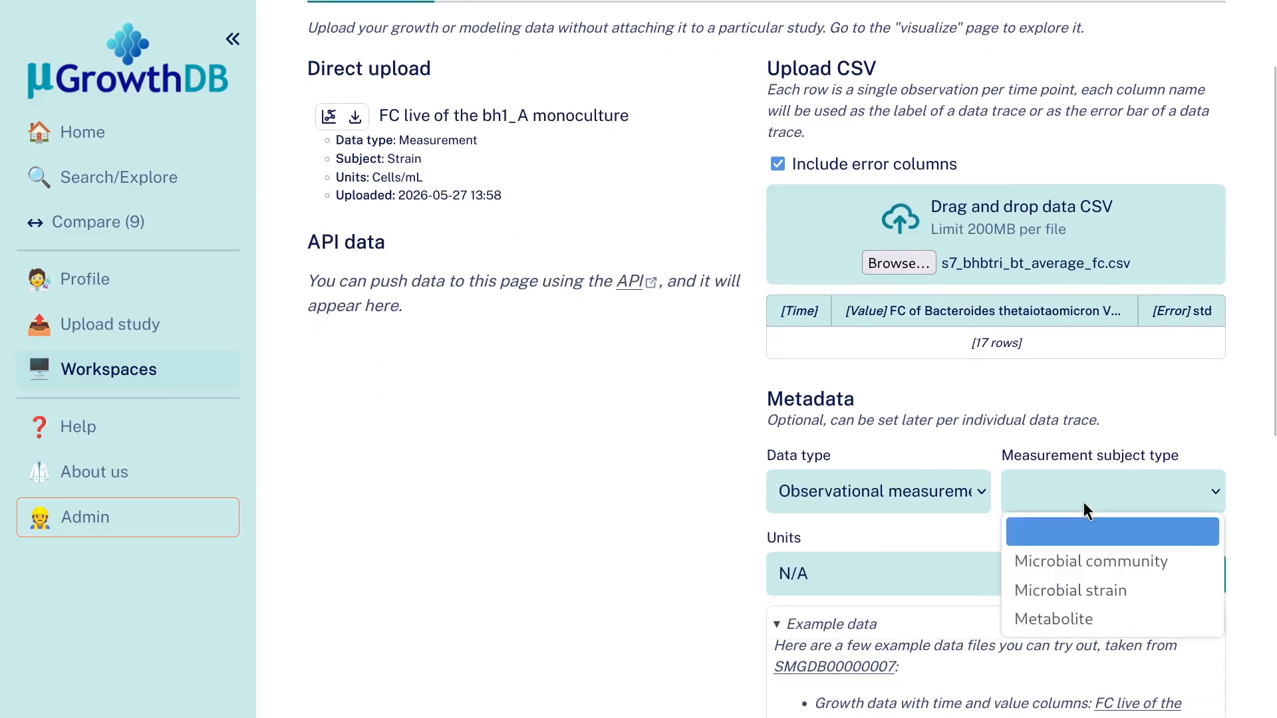
left_click(1091, 585)
left_click(1171, 575)
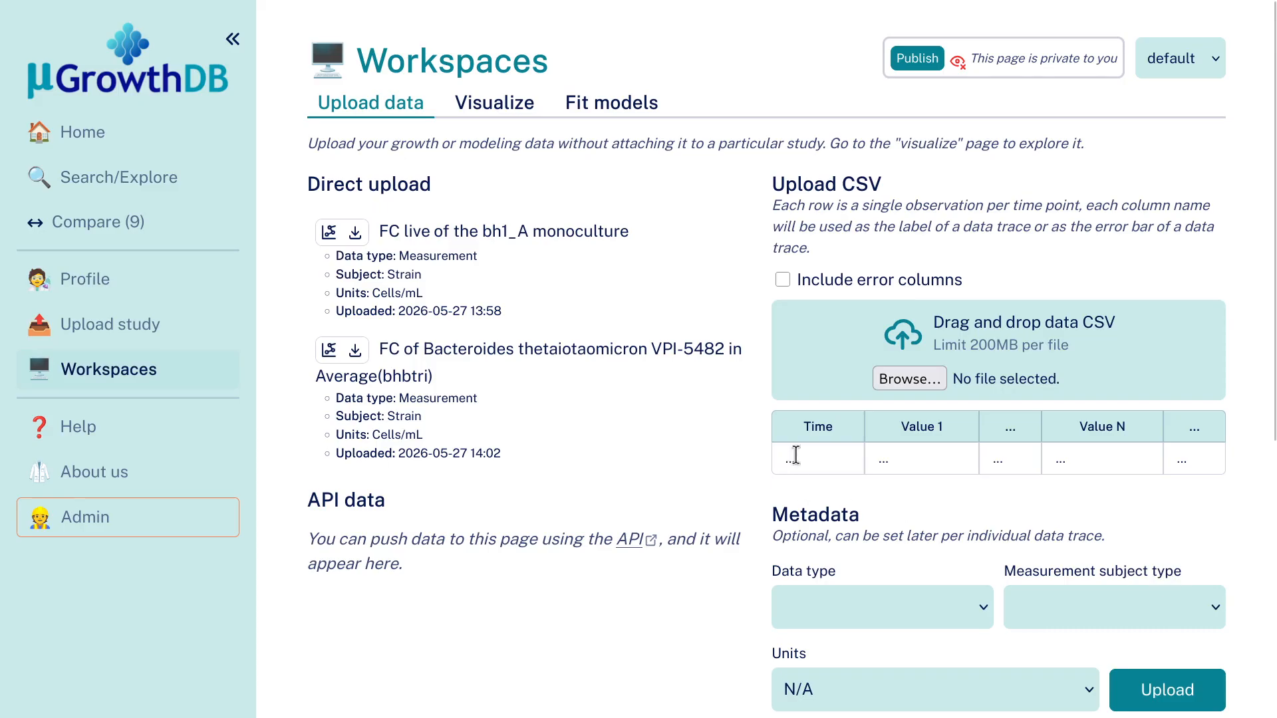
Choose the model predictions file s7_bhbtri_bt_model.csv for upload
left_click(905, 378)
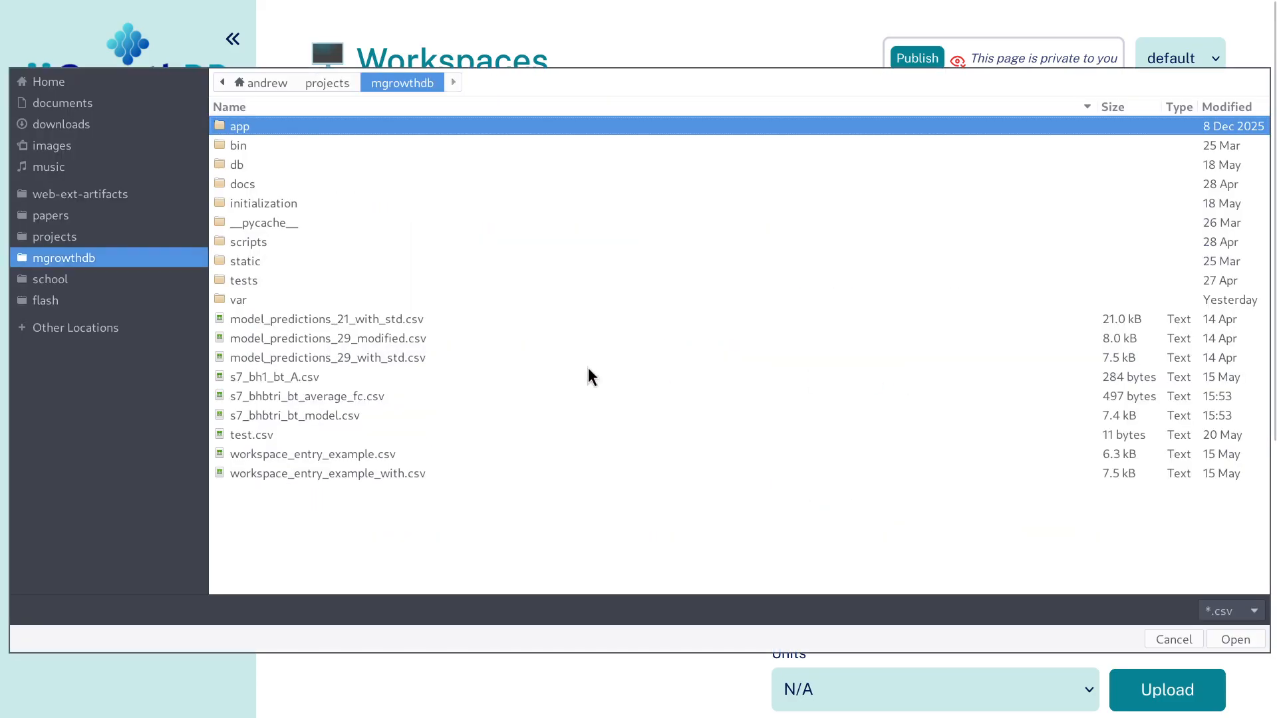
double_click(318, 414)
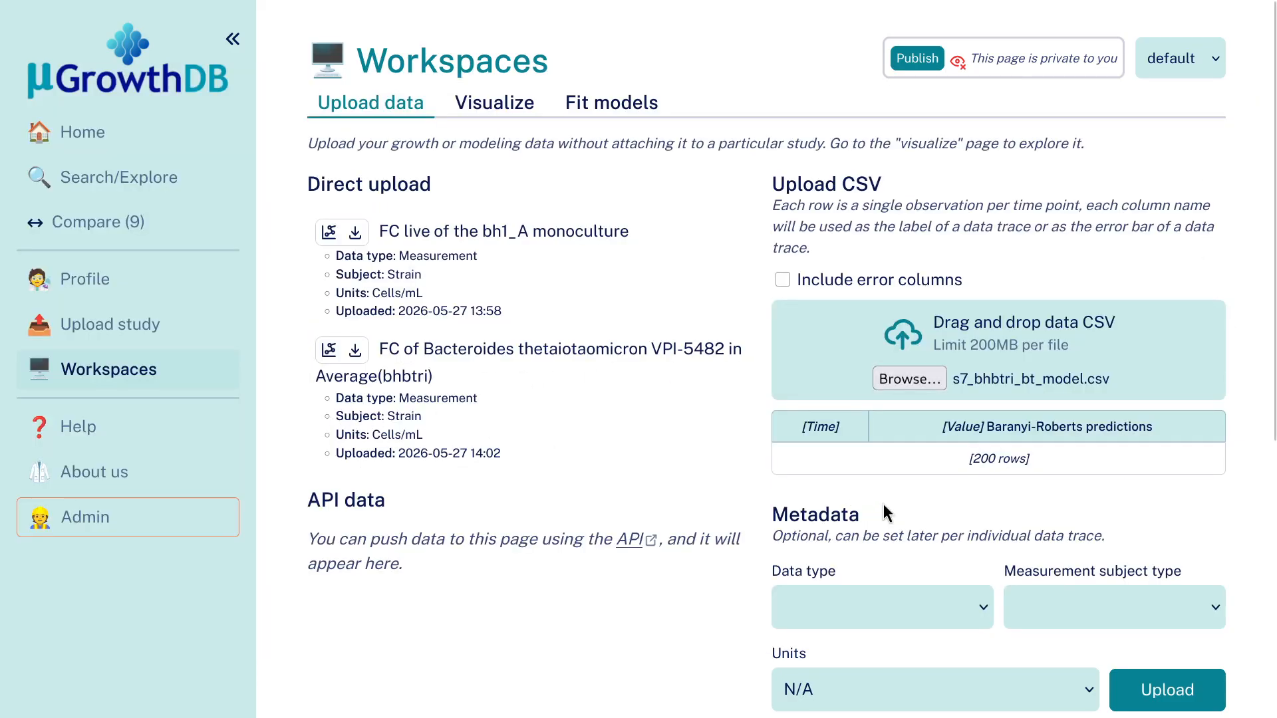
scroll(884, 504, "down", 3)
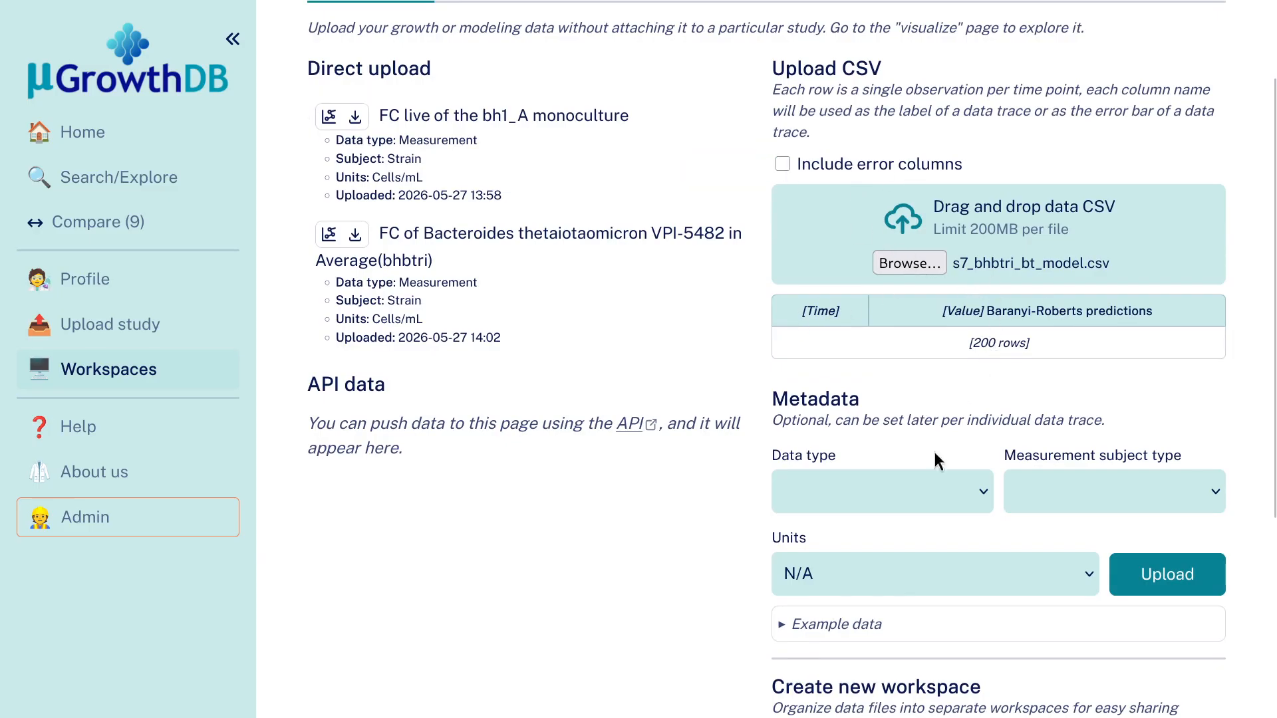
Set the data type to Model predictions, the subject type to Microbial strain and the units to Cells/mL, and upload the model predictions file
left_click(928, 490)
left_click(927, 590)
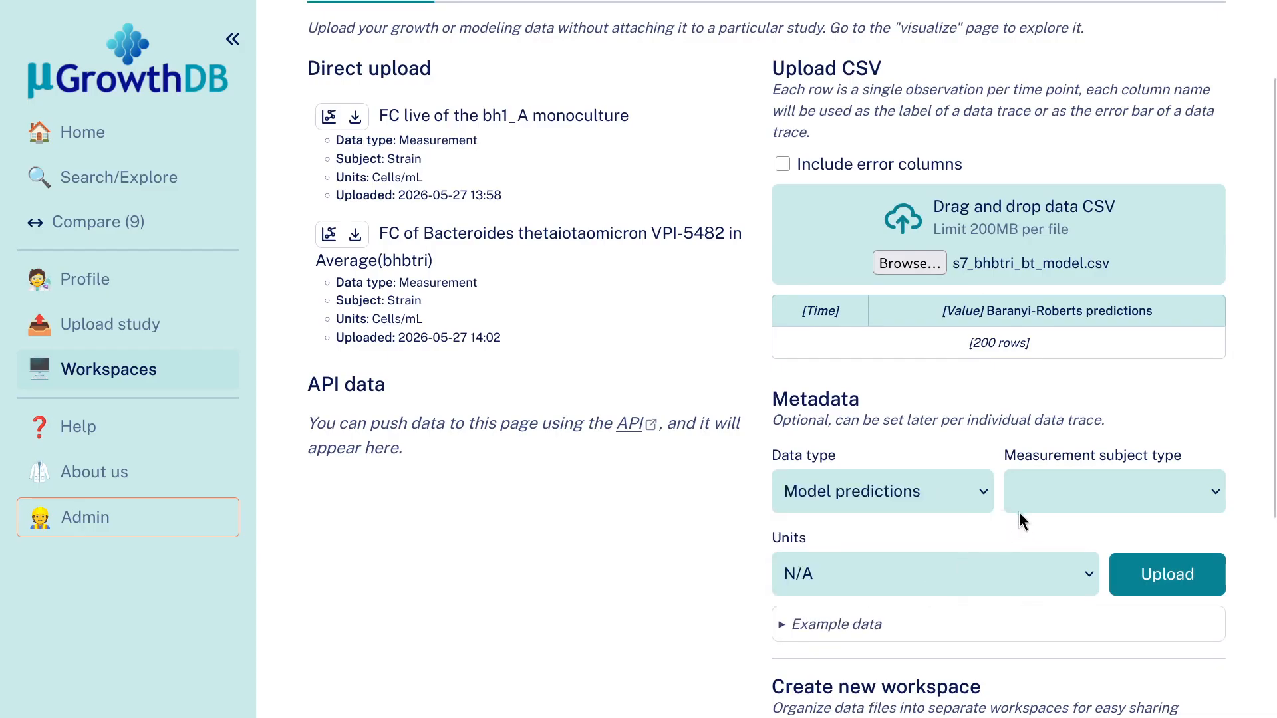
left_click(1043, 497)
left_click(1055, 586)
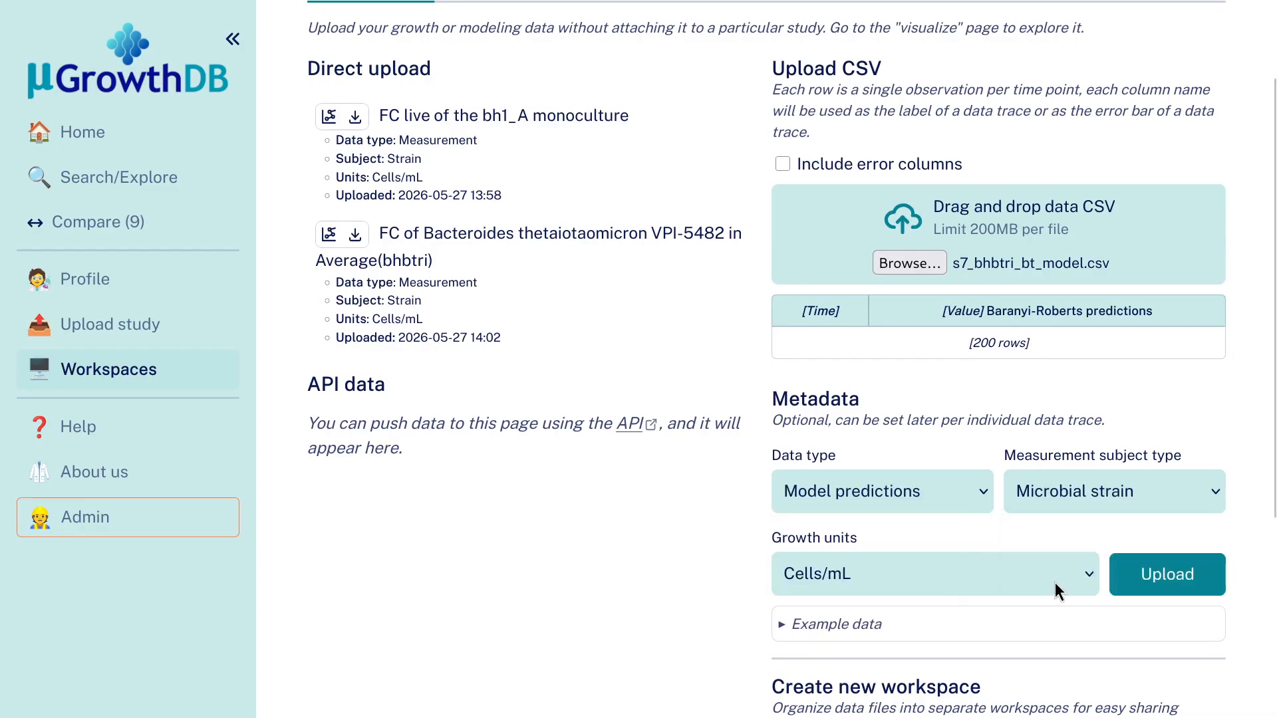
left_click(1152, 585)
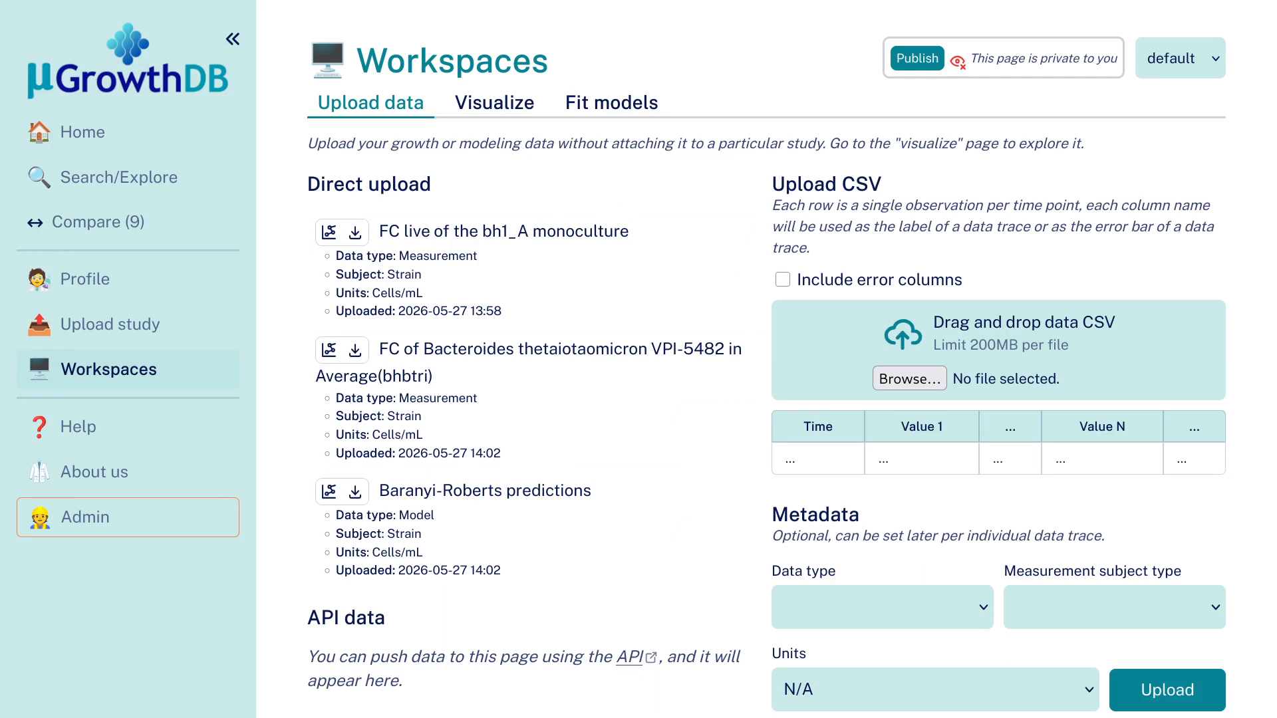
Chart the uploaded average FC and Baranyi-Roberts traces with the Compare FC trace of Bacteroides thetaiotaomicron VPI-5482 in Average(BT_MUCIN) WC, using log view
left_click(495, 105)
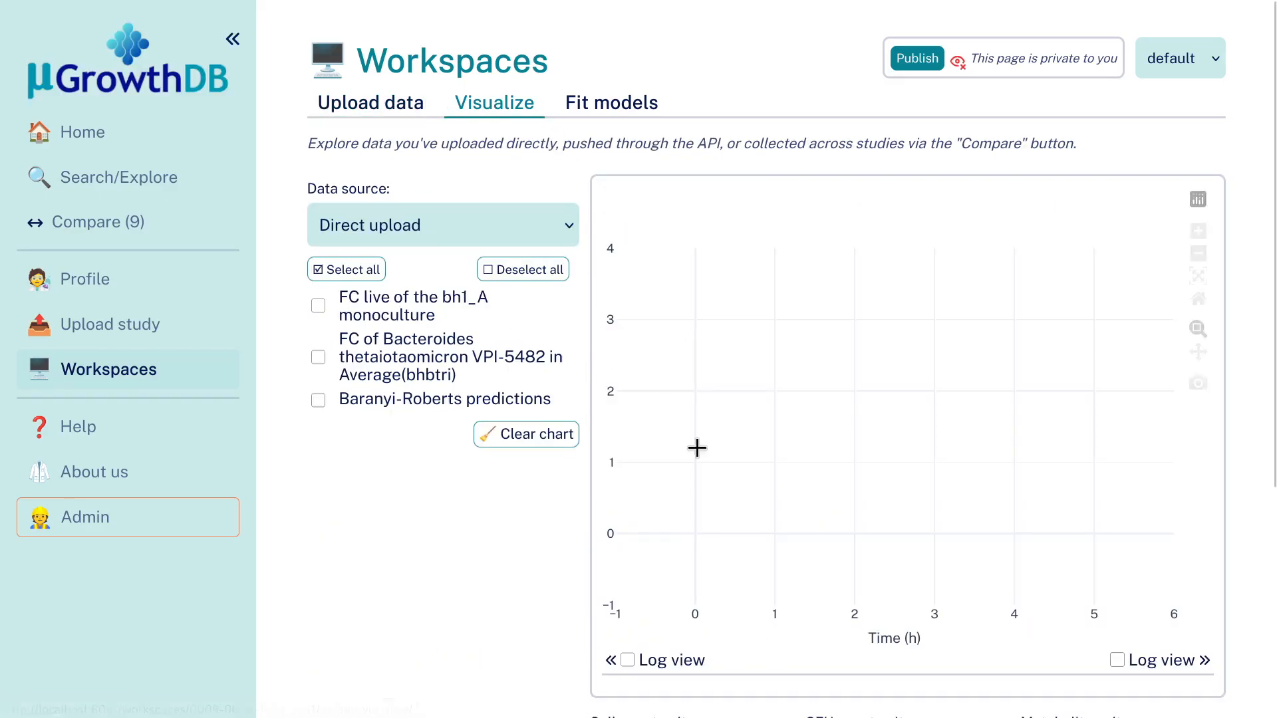
left_click(317, 357)
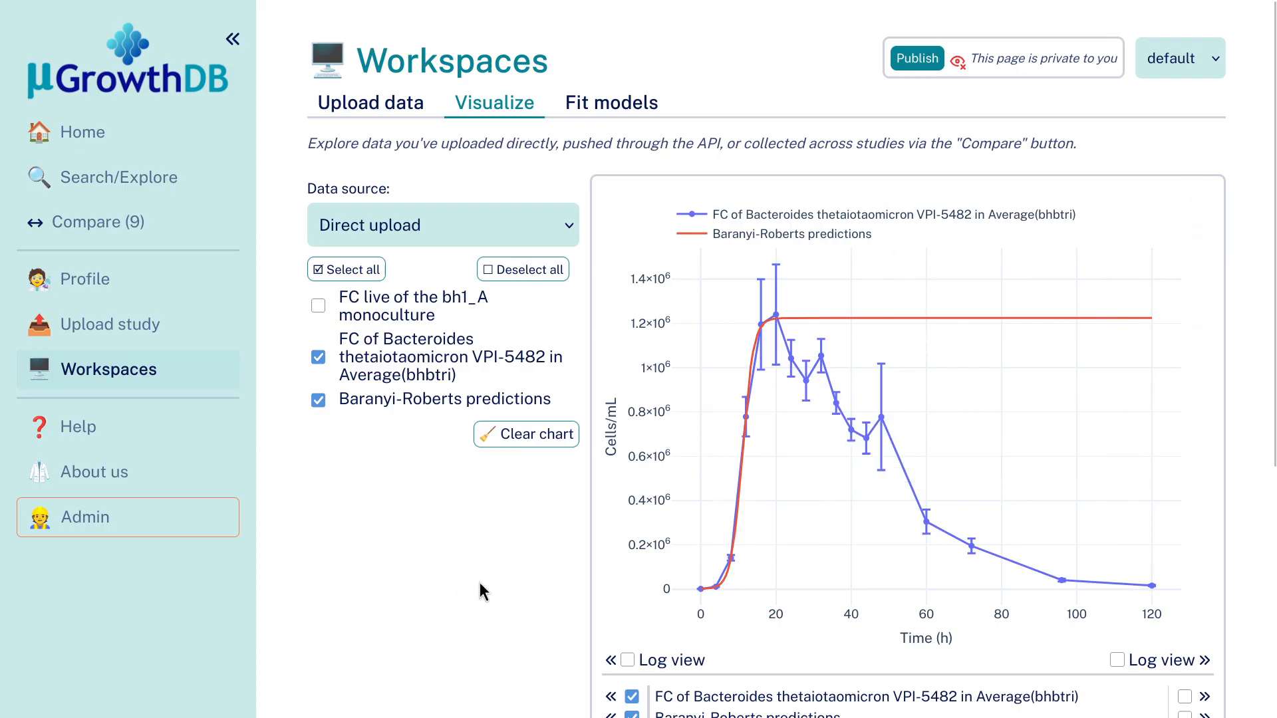
left_click(417, 226)
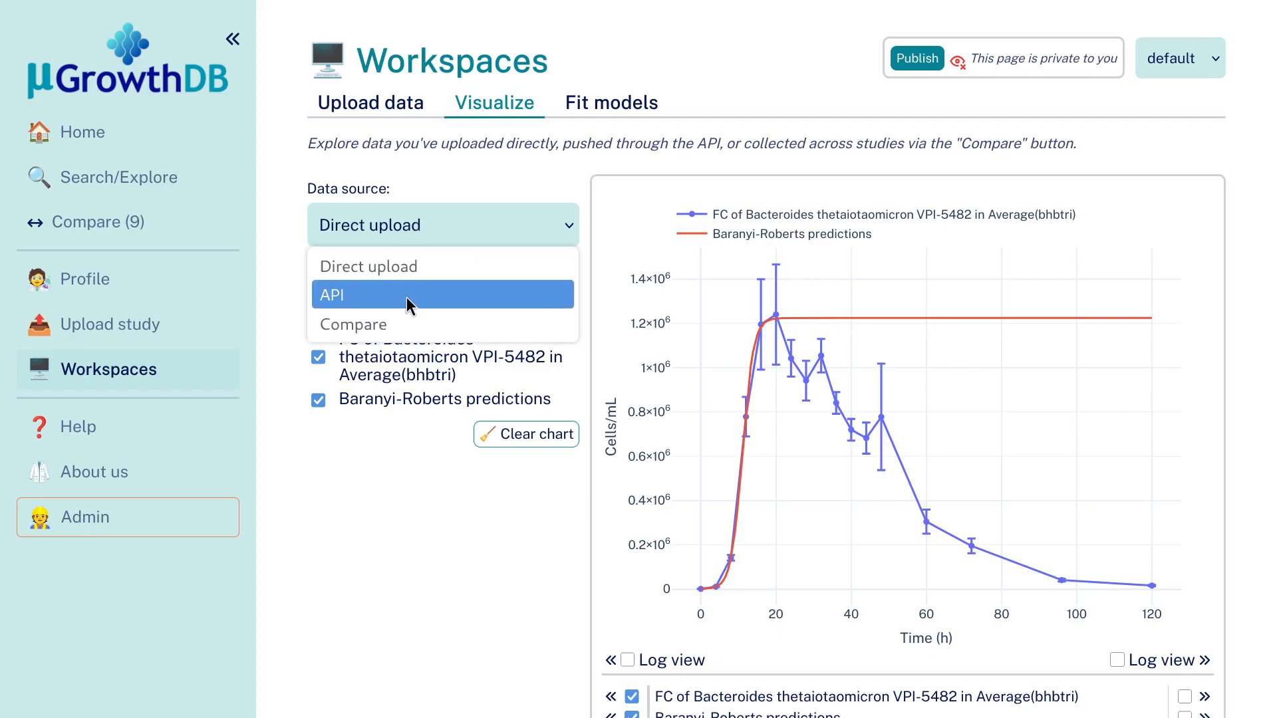
left_click(378, 326)
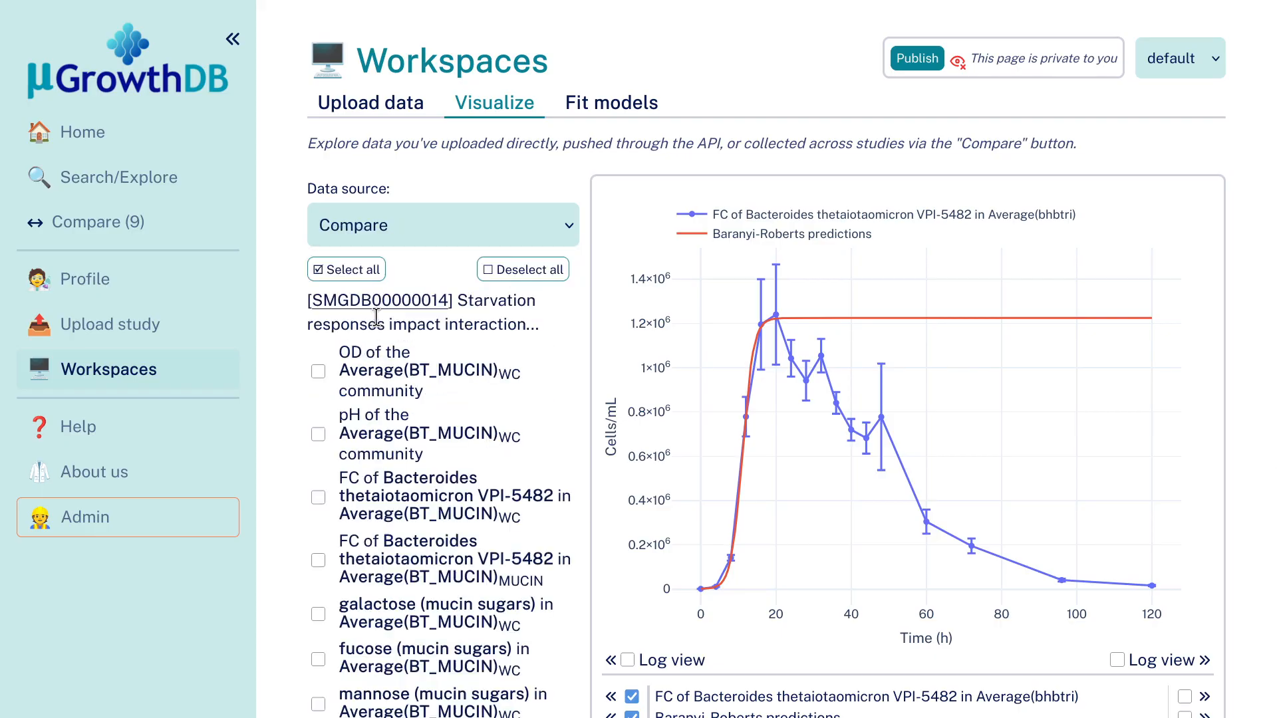
scroll(393, 326, "down", 3)
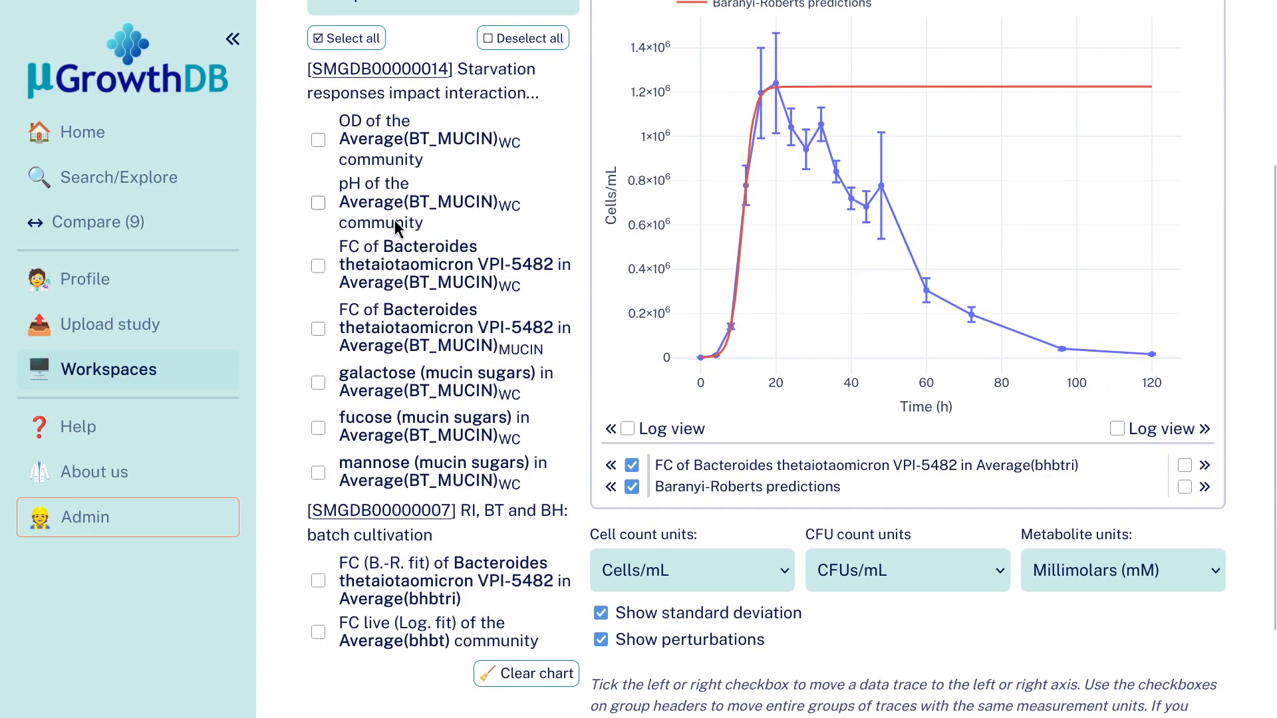
scroll(373, 319, "up", 2)
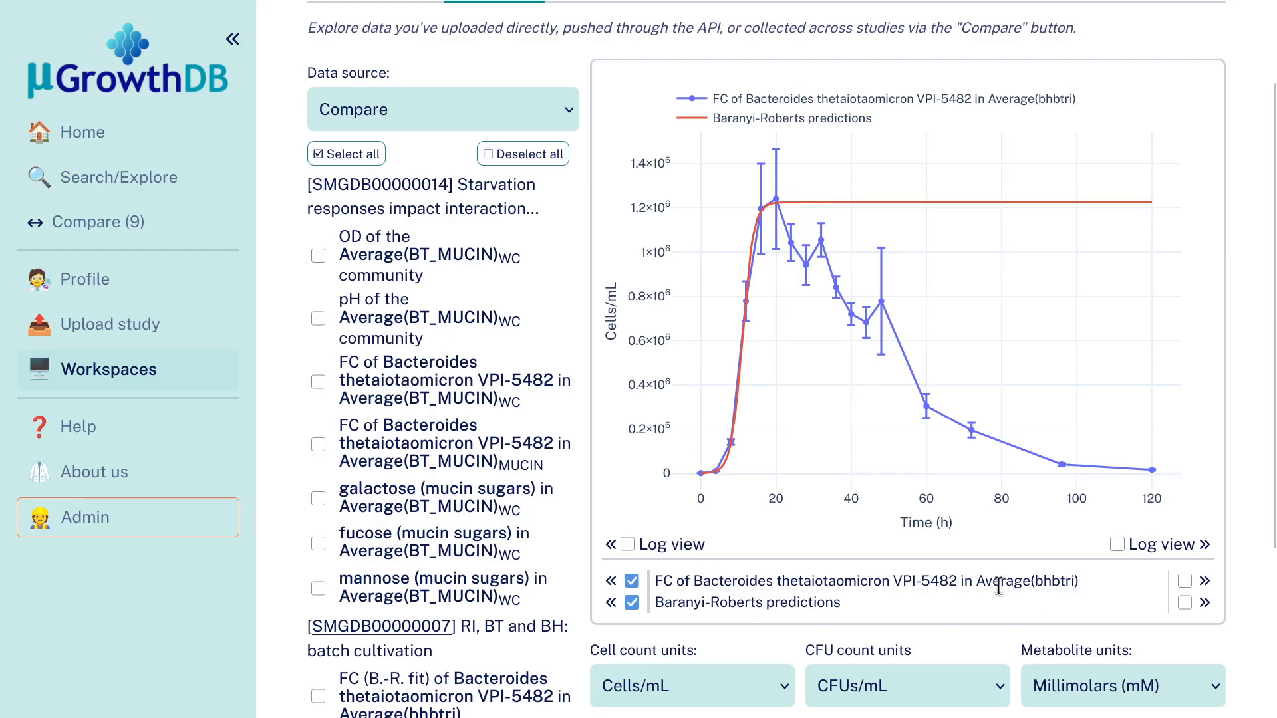
left_click(318, 384)
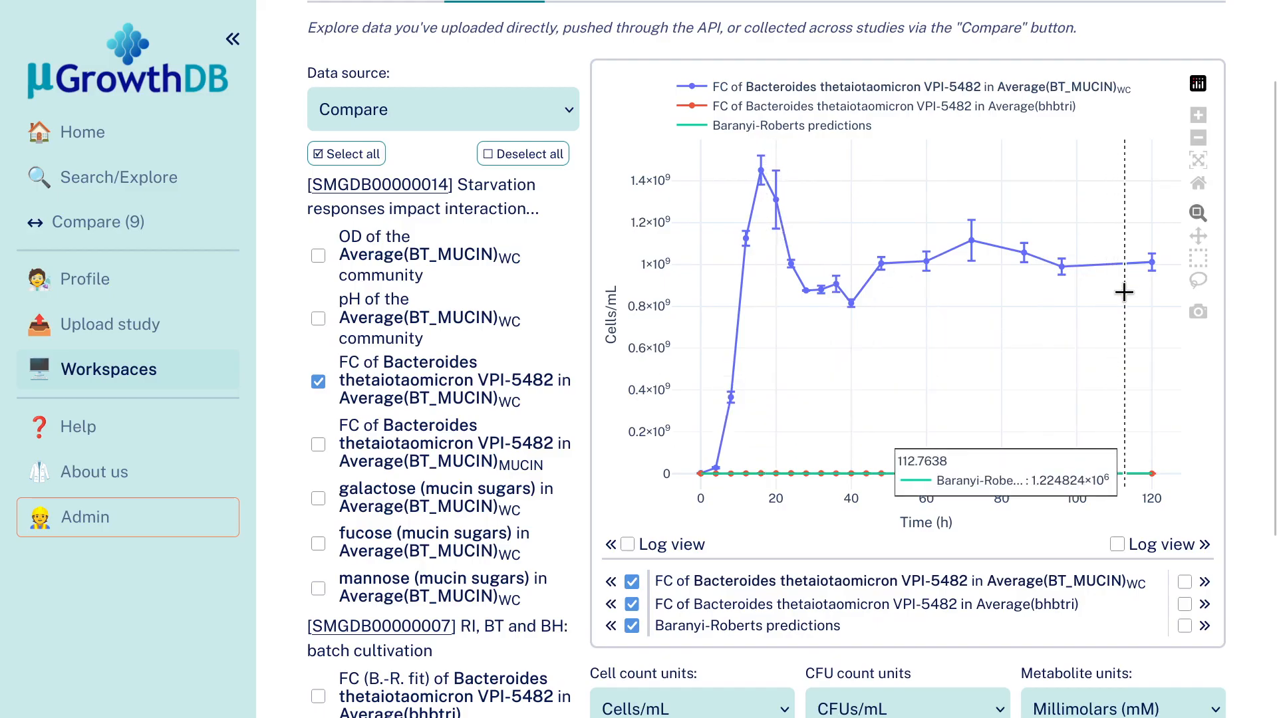
left_click(628, 545)
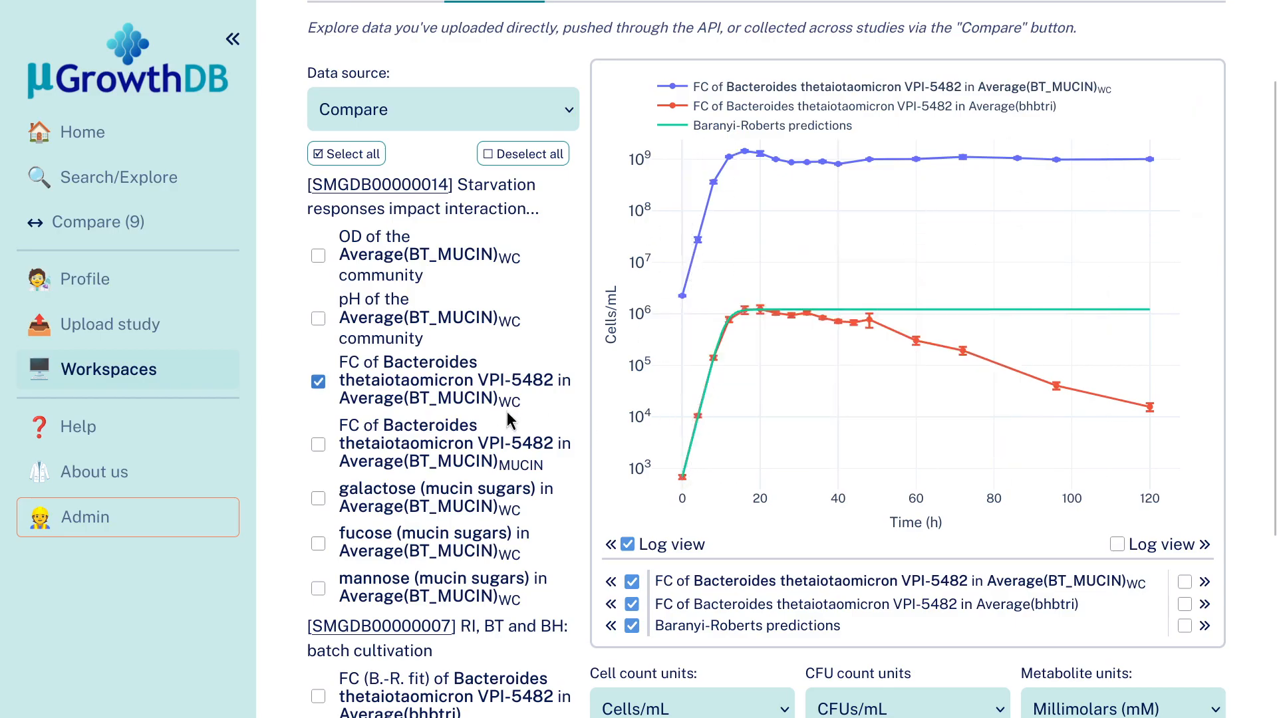
Change the growth units of the uploaded FC live of the bh1_A monoculture trace to Cells/µL and save it
scroll(529, 496, "up", 3)
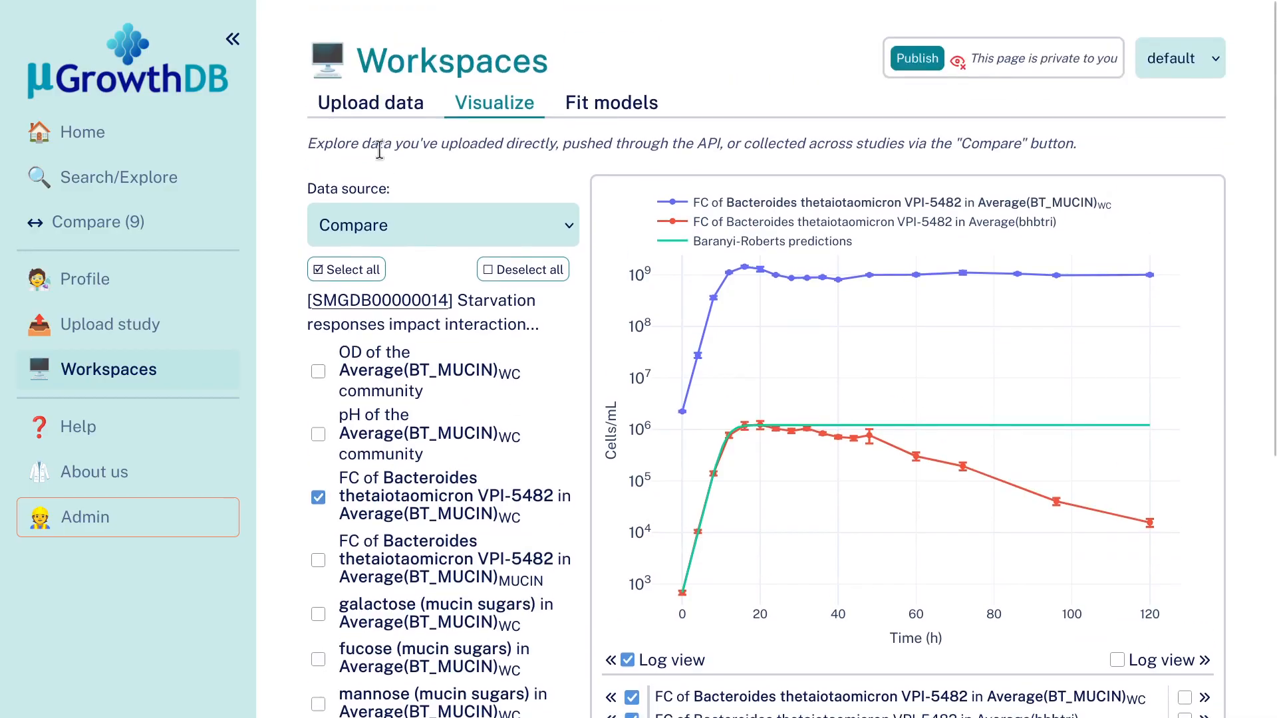
left_click(382, 118)
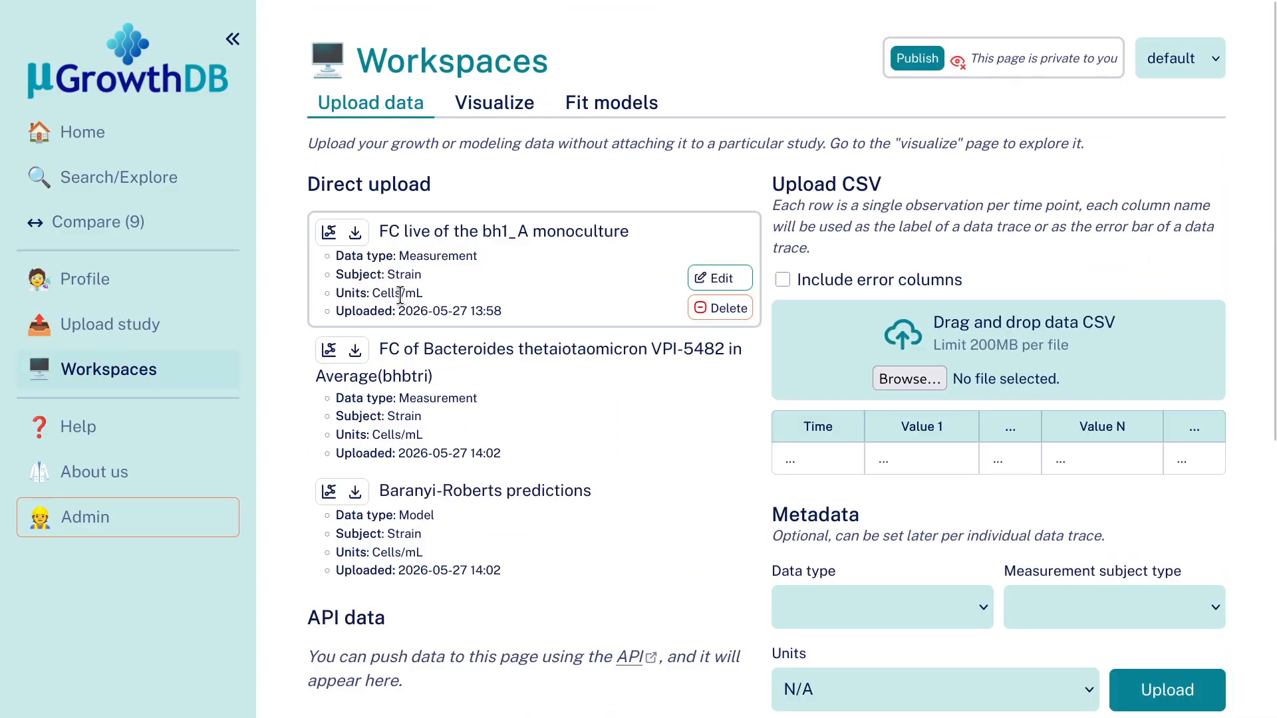
left_click(694, 291)
left_click(479, 407)
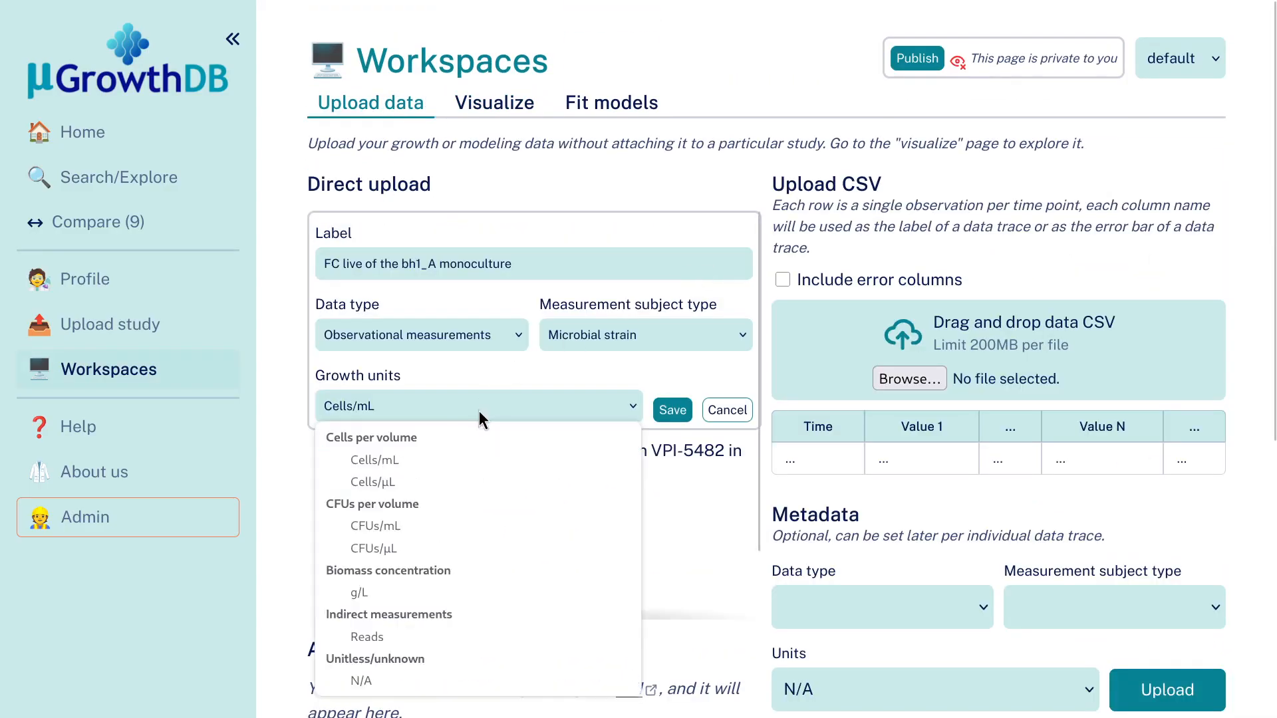
left_click(433, 480)
left_click(668, 411)
Change the growth units of the uploaded FC of Bacteroides thetaiotaomicron VPI-5482 in Average(bhbtri) trace to Cells/µL and save it
left_click(713, 419)
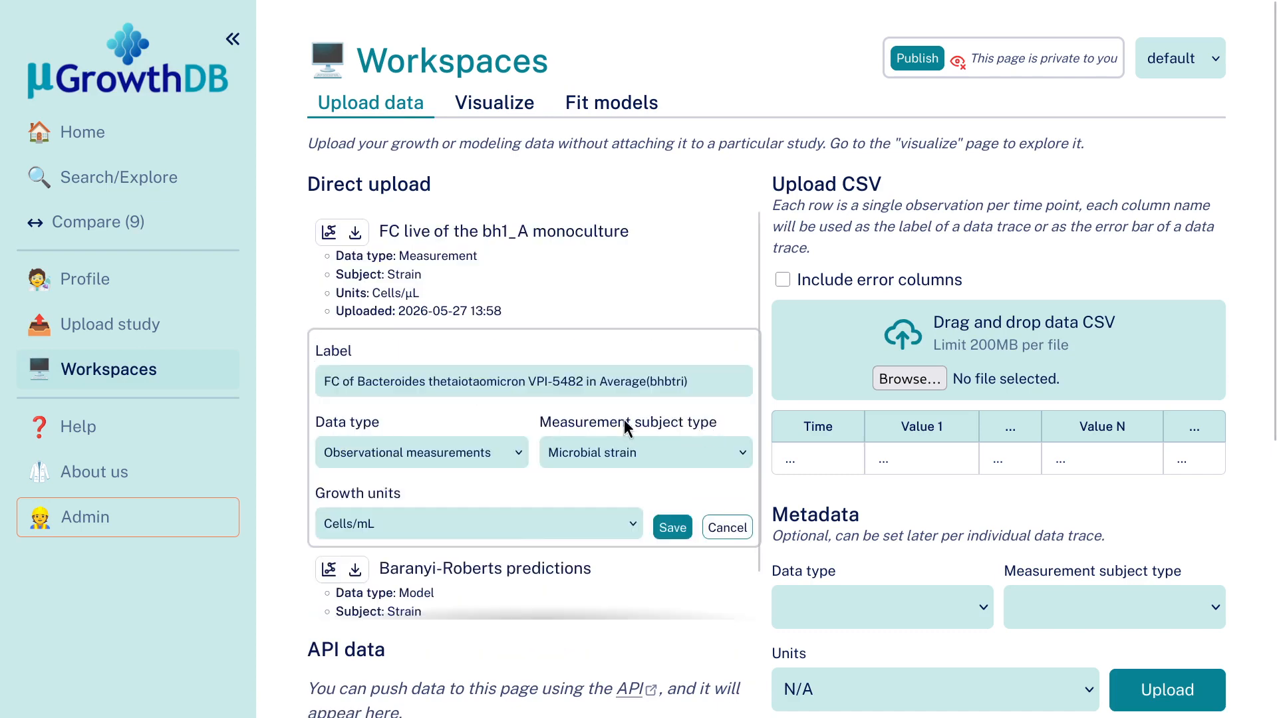
left_click(514, 519)
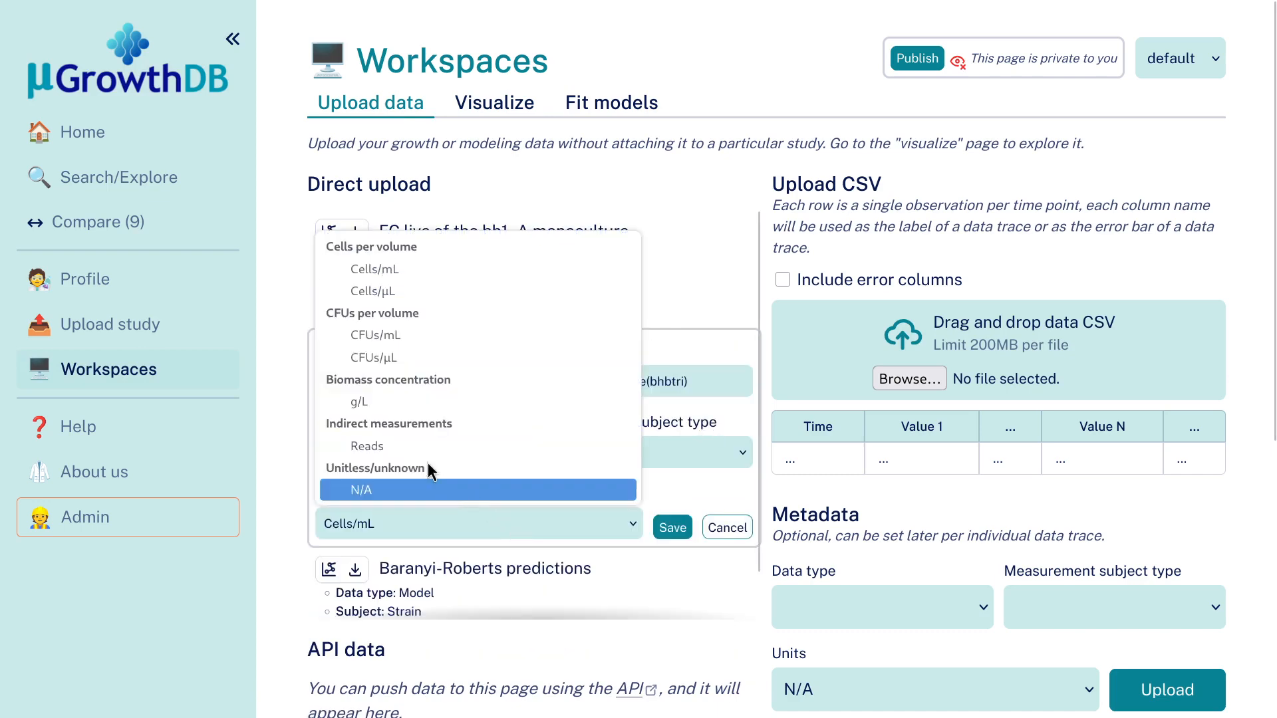
left_click(421, 293)
left_click(678, 525)
Change the growth units of the Baranyi-Roberts predictions trace to Cells/µL and save it
left_click(716, 538)
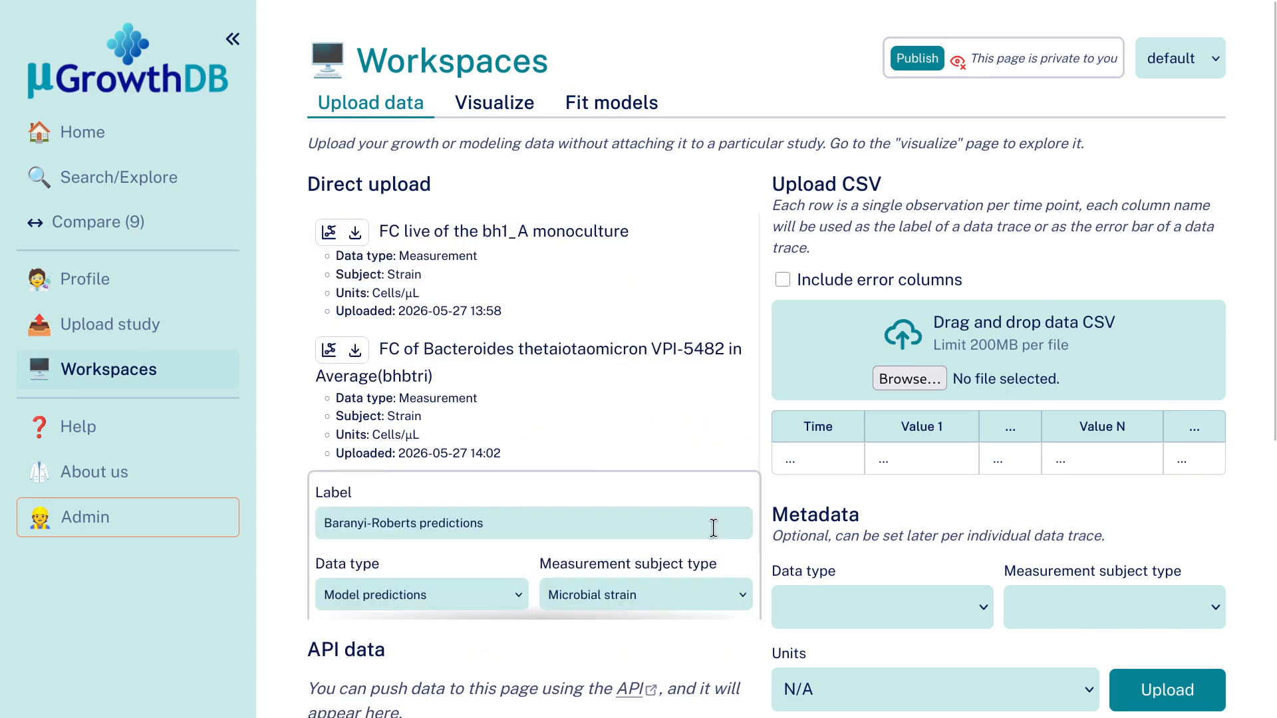
scroll(479, 466, "down", 1)
left_click(448, 584)
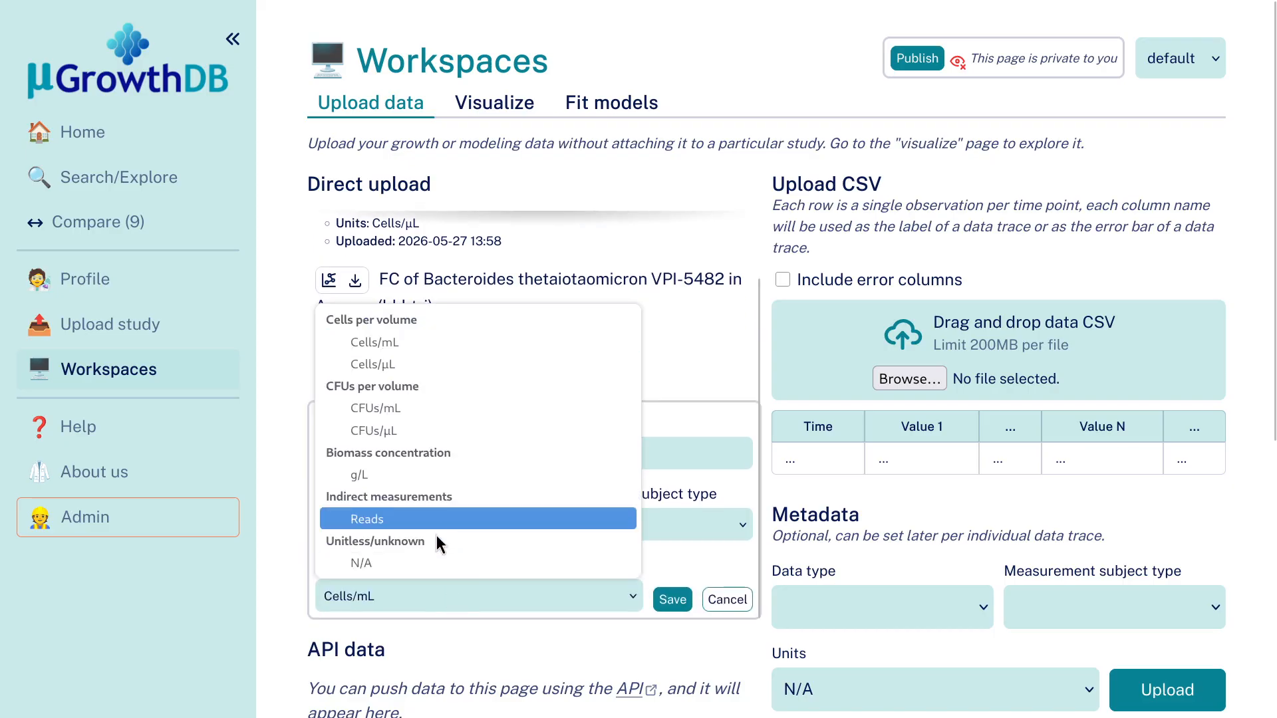
left_click(426, 364)
left_click(673, 600)
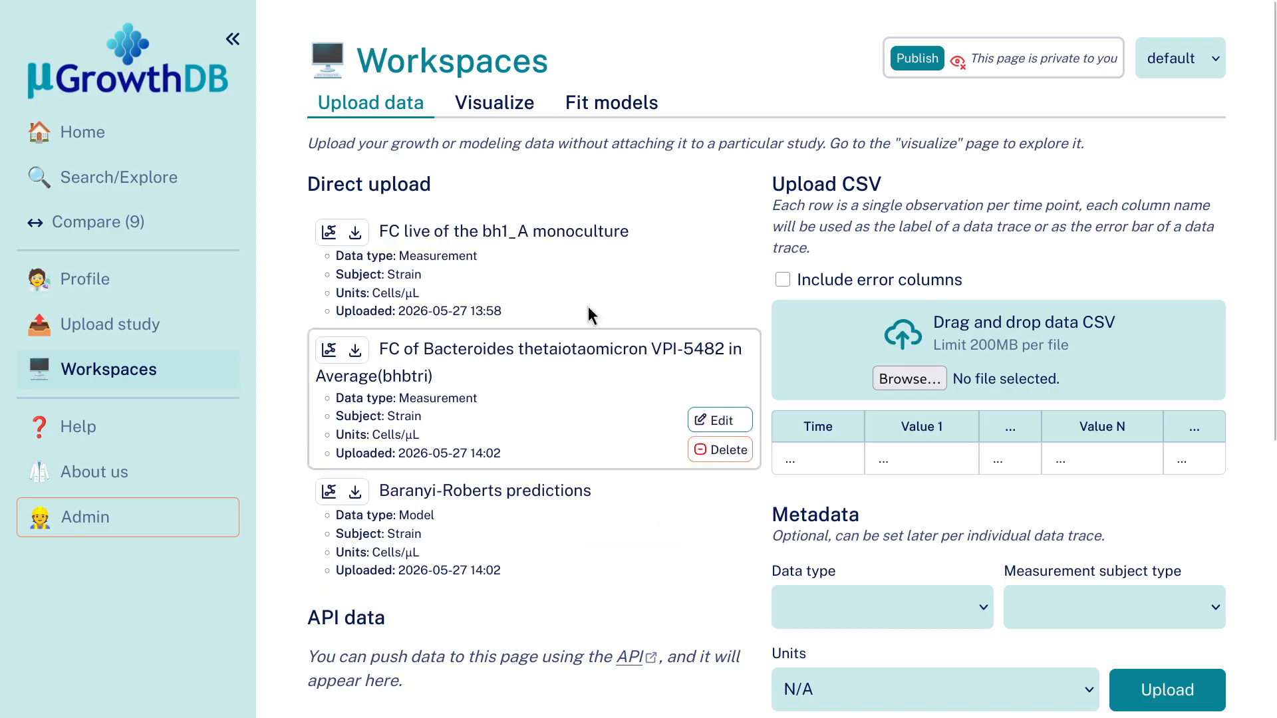
Chart the rescaled average FC and Baranyi-Roberts traces again alongside the Compare FC trace of Bacteroides thetaiotaomicron VPI-5482 in Average(BT_MUCIN) WC
left_click(497, 107)
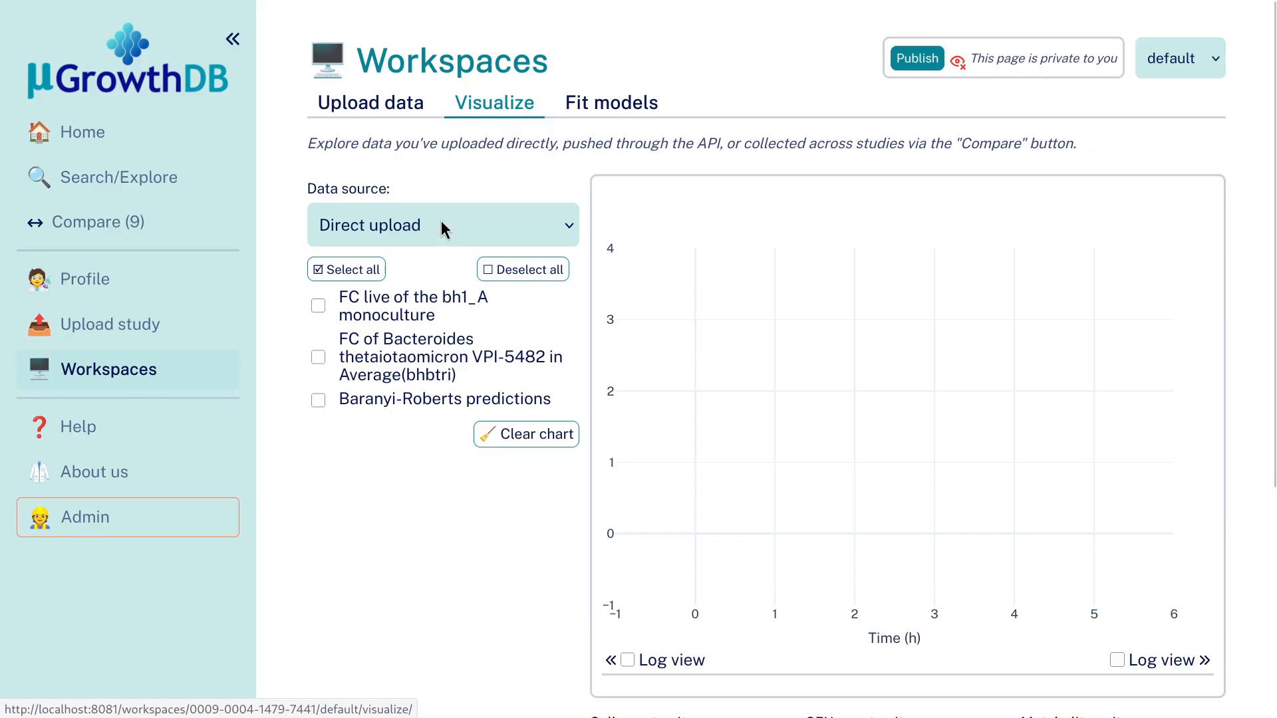
left_click(377, 347)
left_click(384, 399)
left_click(395, 223)
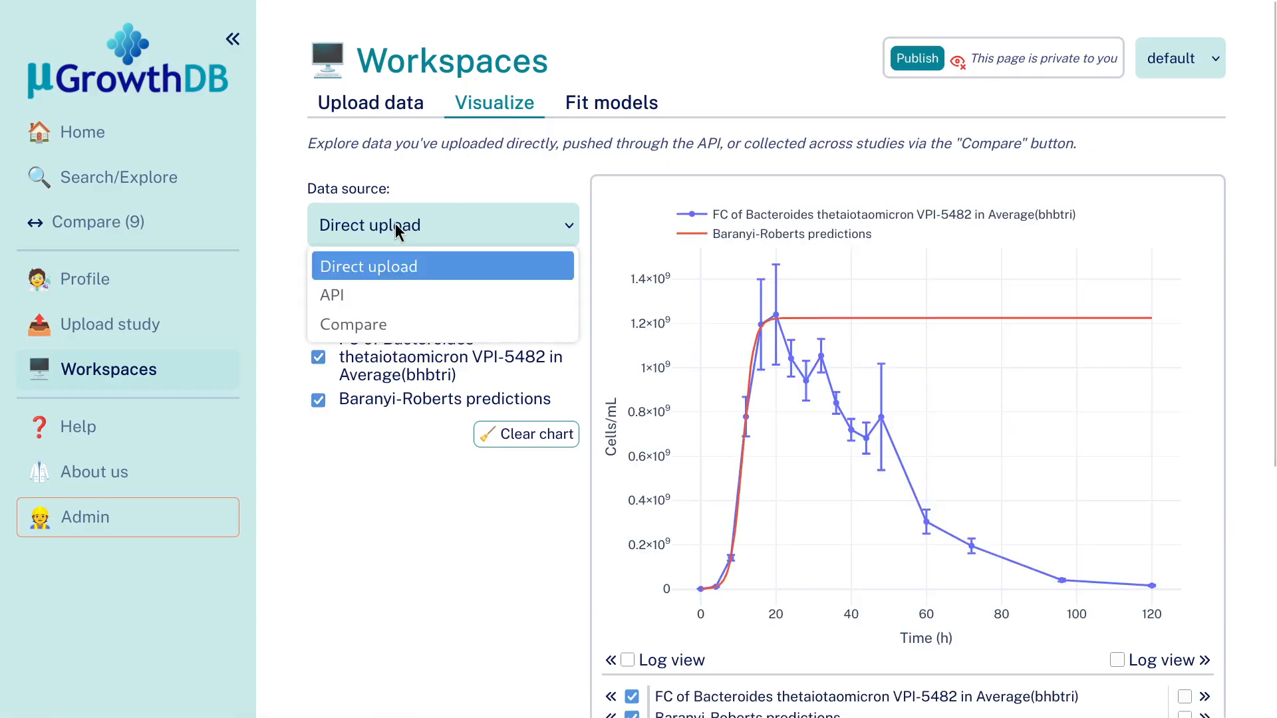
left_click(400, 325)
left_click(414, 499)
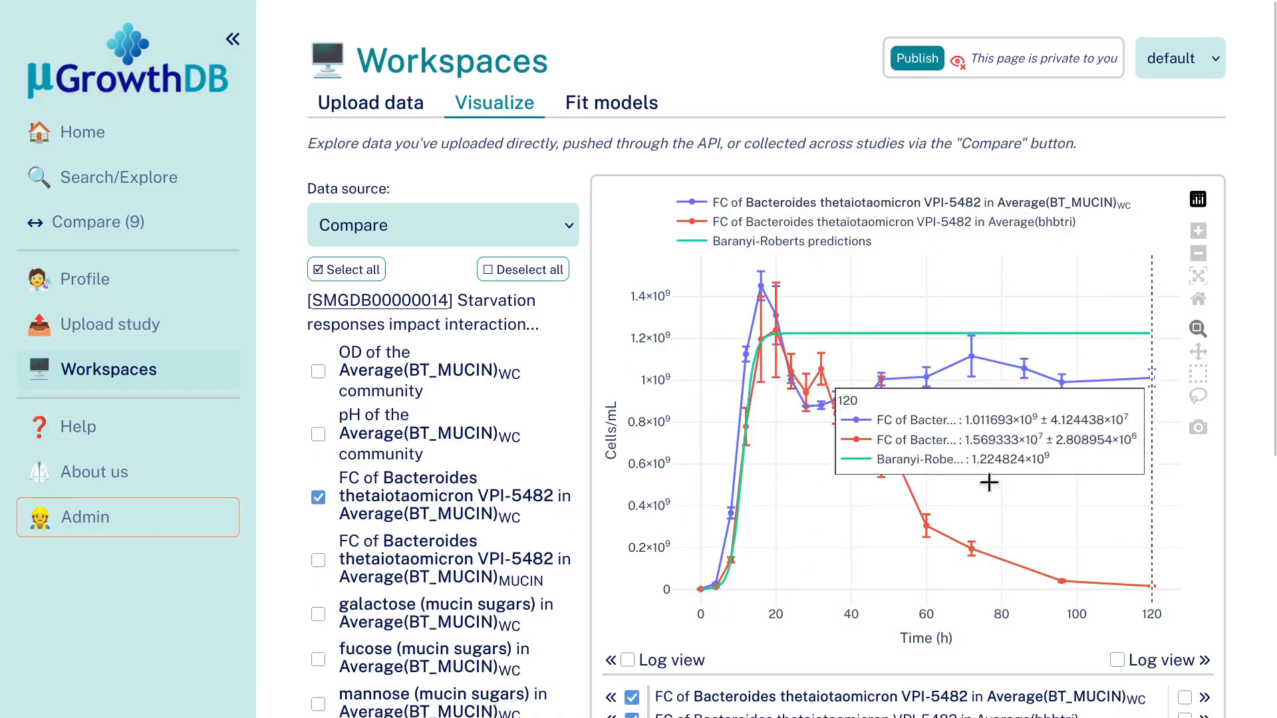
scroll(480, 374, "down", 2)
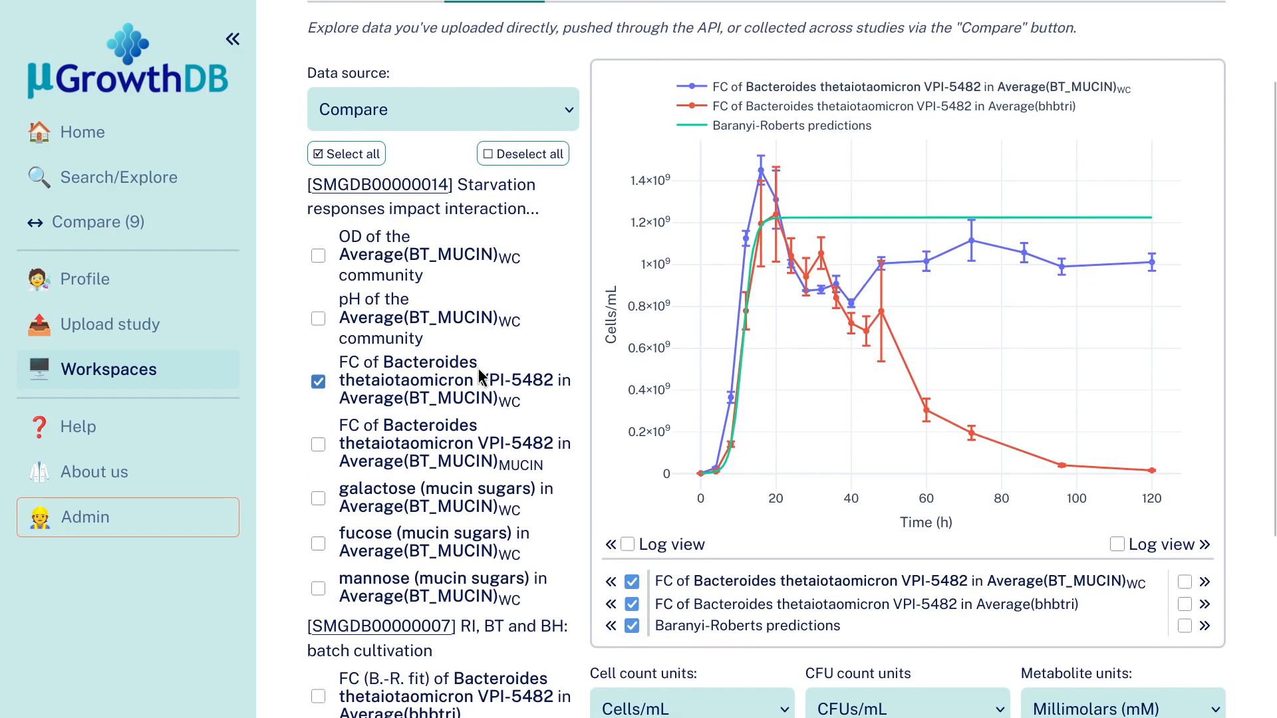
scroll(474, 372, "up", 2)
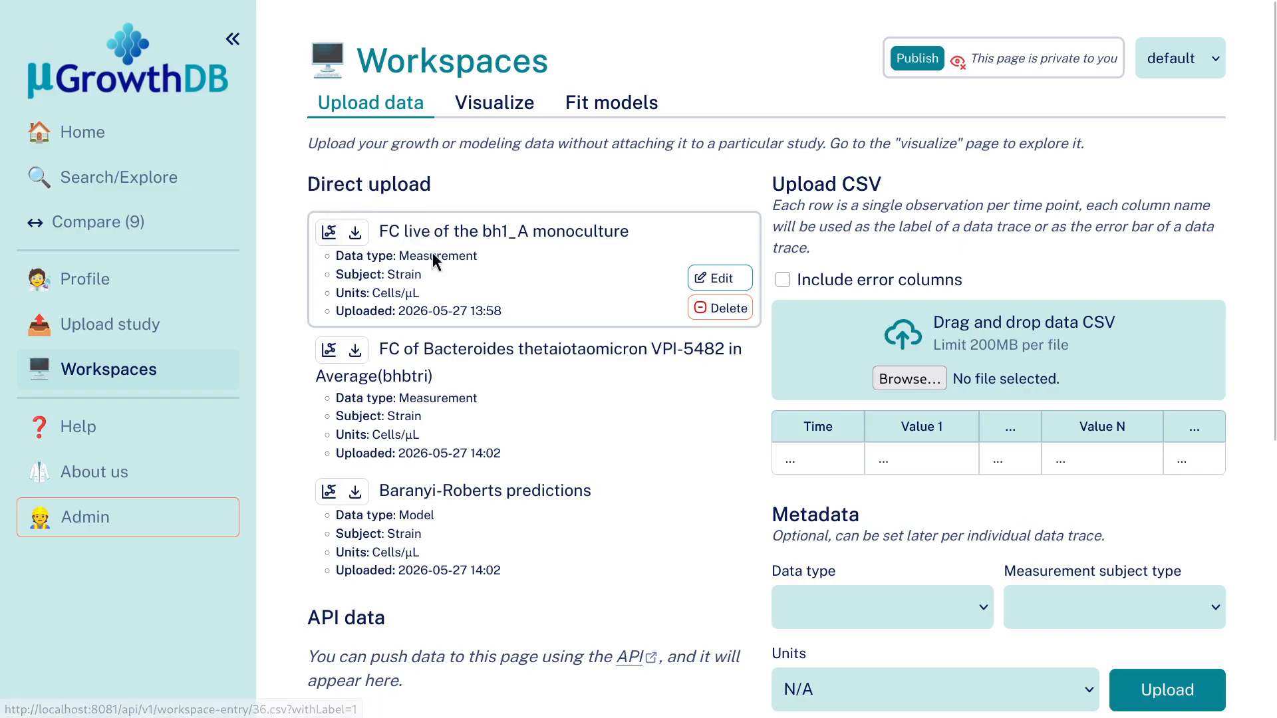
View the download options for the FC live of the bh1_A monoculture trace without saving, and chart that trace on its own
left_click(355, 234)
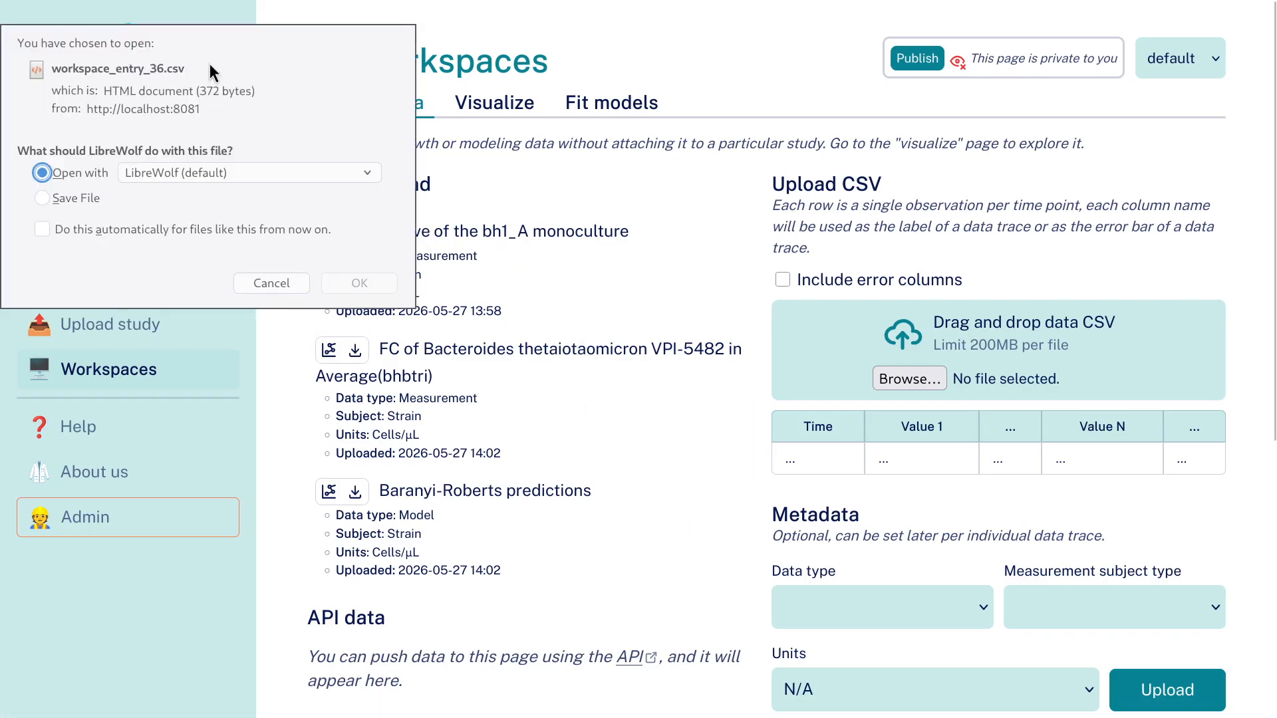
key("Escape")
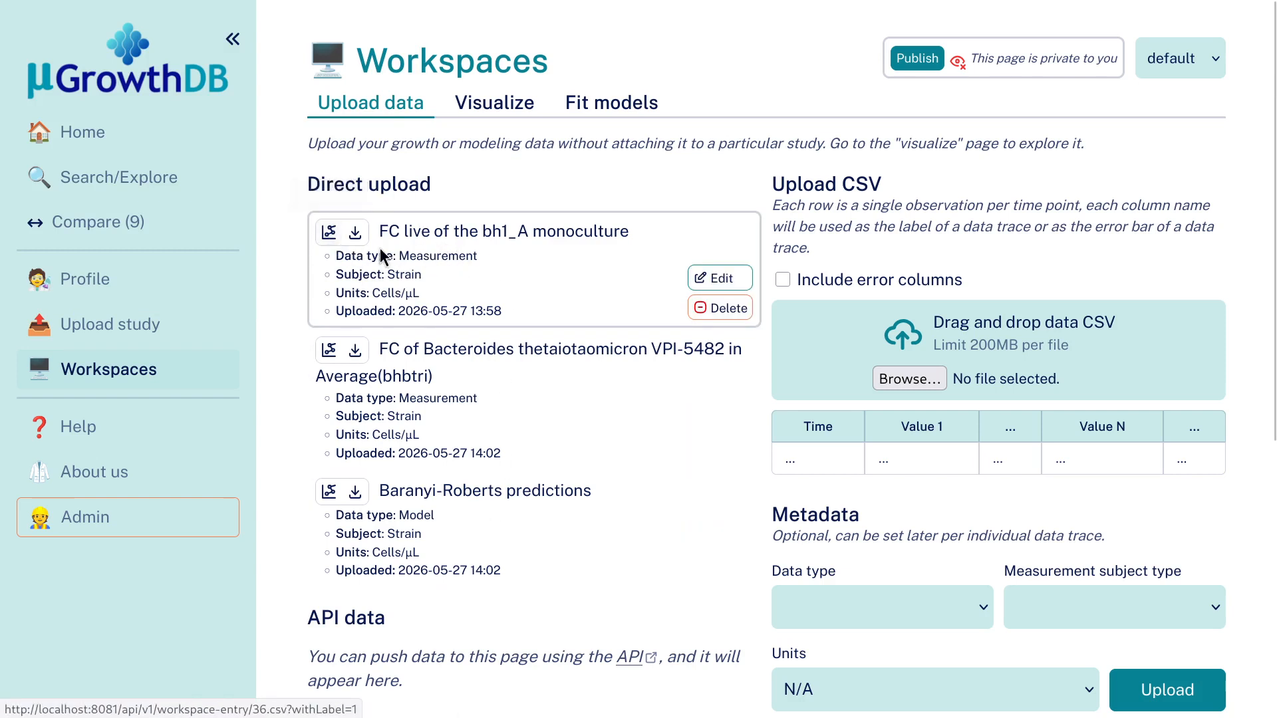
left_click(326, 234)
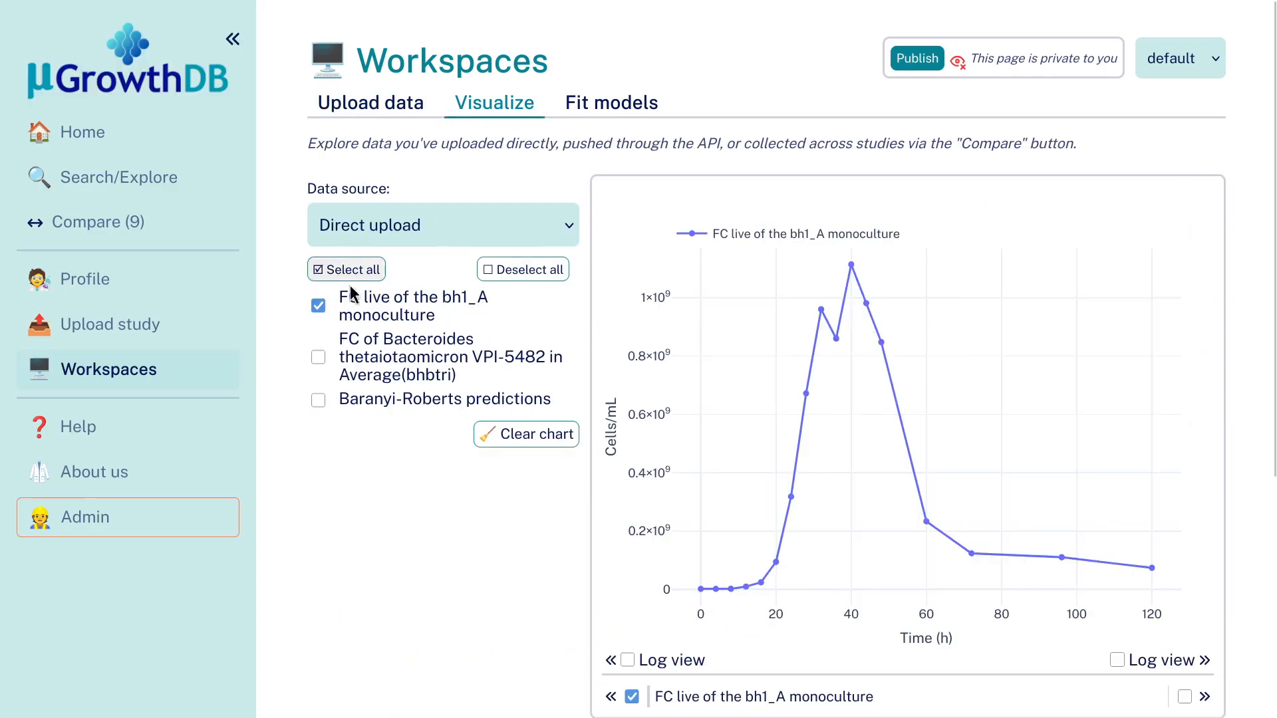
Examine the data upload page, from the direct uploads list to the sections for creating a new workspace and deleting data
left_click(340, 118)
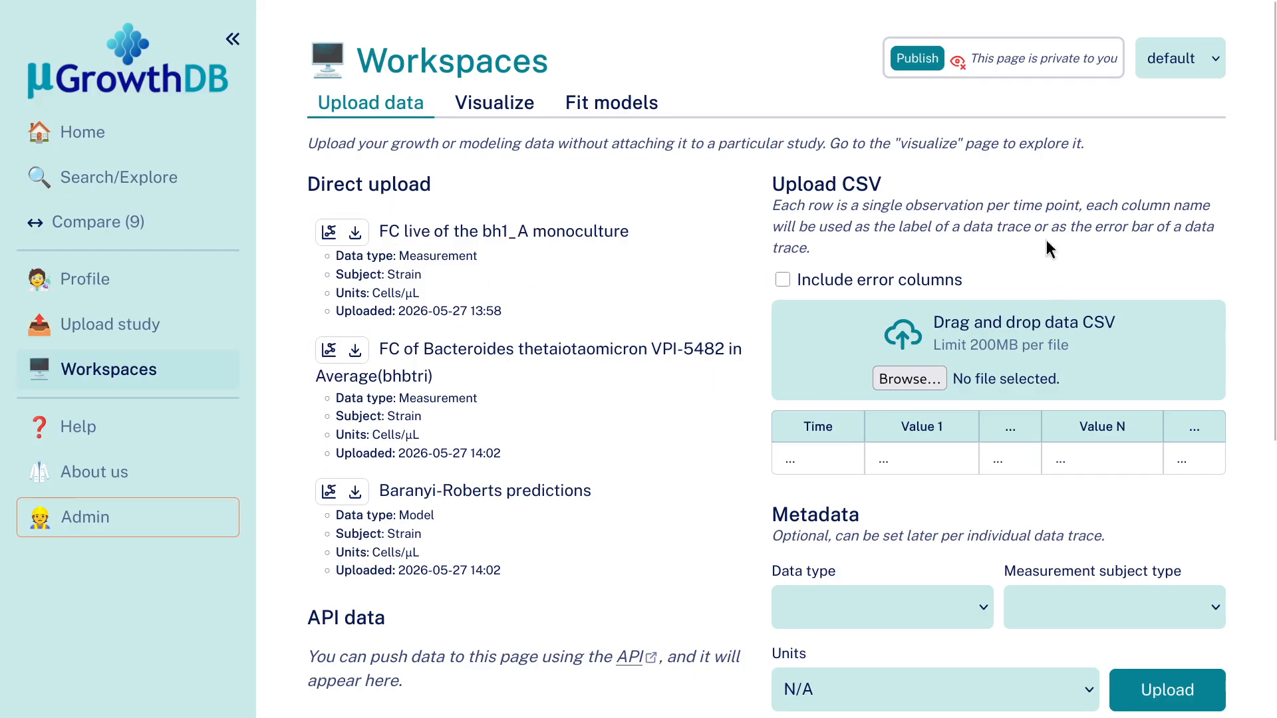
scroll(986, 492, "down", 6)
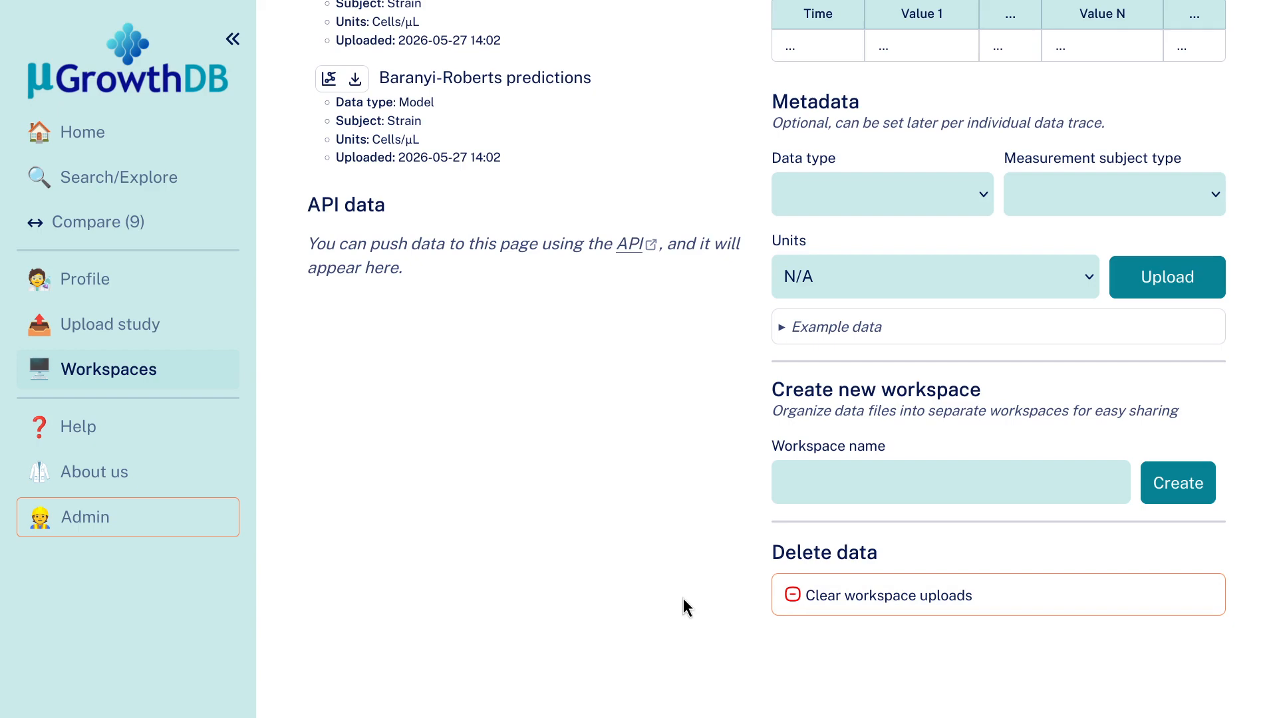
scroll(673, 599, "up", 6)
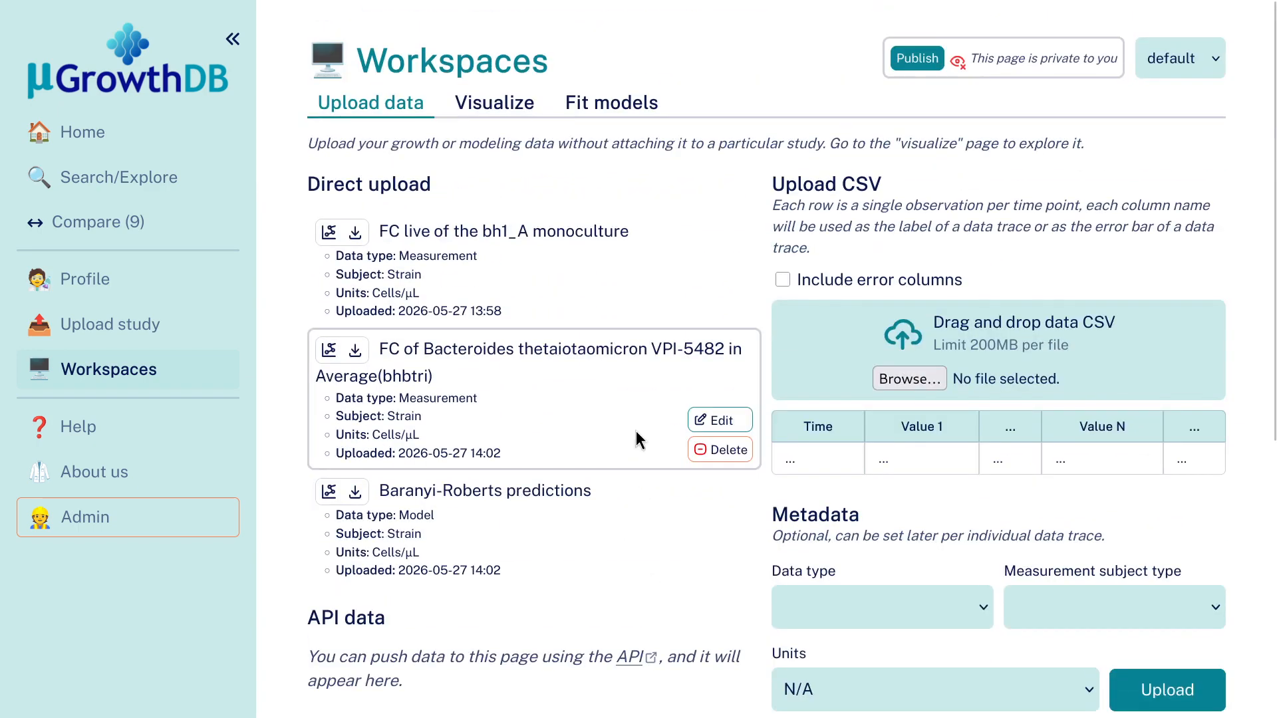
scroll(633, 443, "down", 4)
scroll(528, 177, "up", 4)
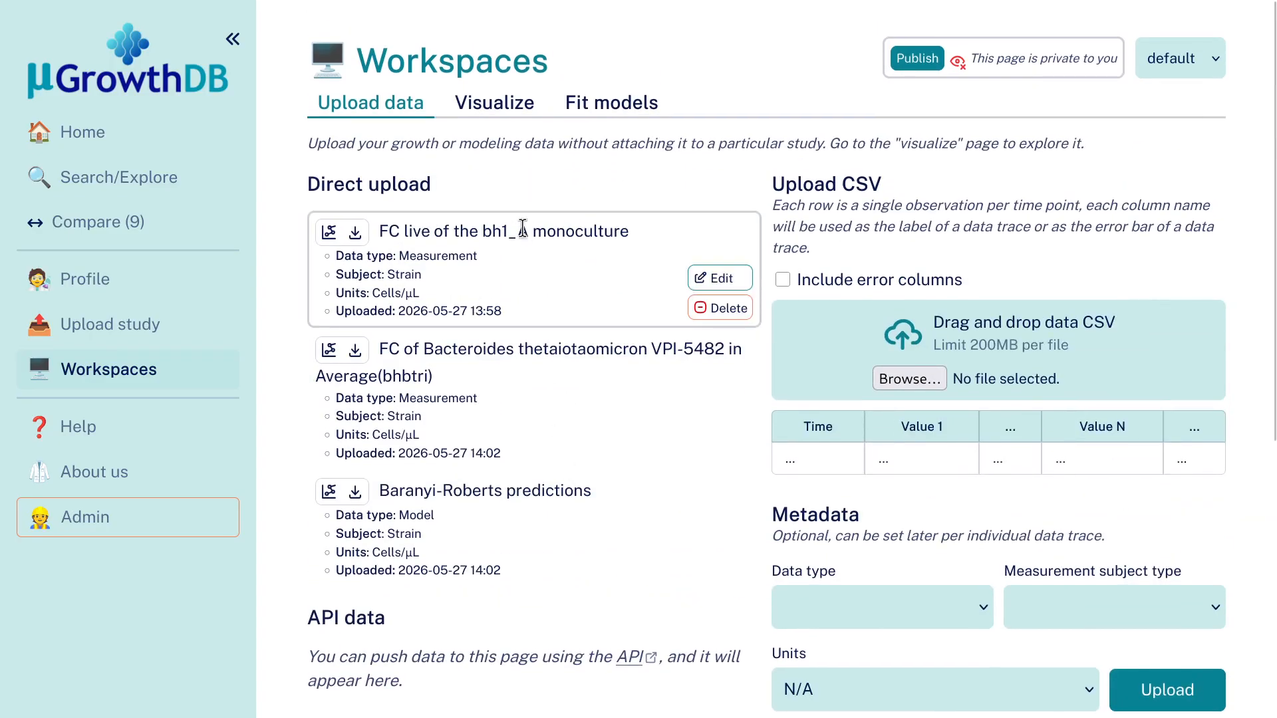
scroll(632, 339, "down", 5)
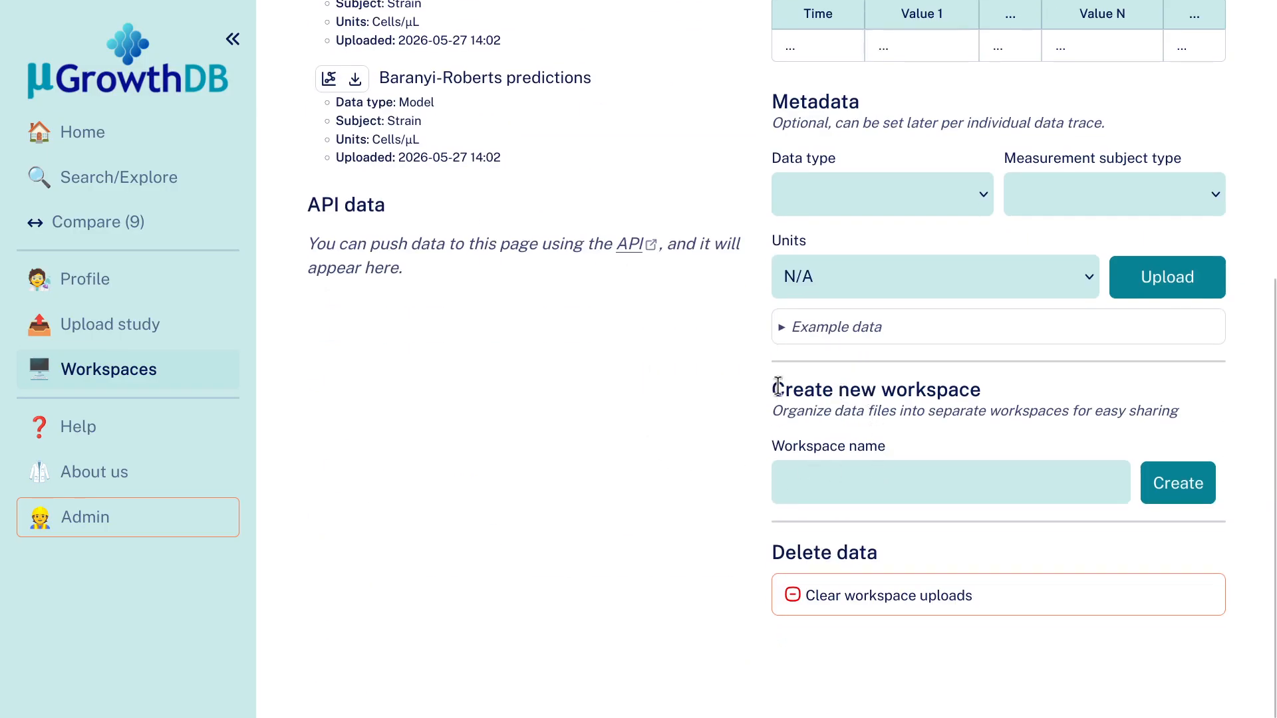
left_click_drag(775, 388, 964, 389)
left_click(823, 389)
scroll(714, 439, "up", 5)
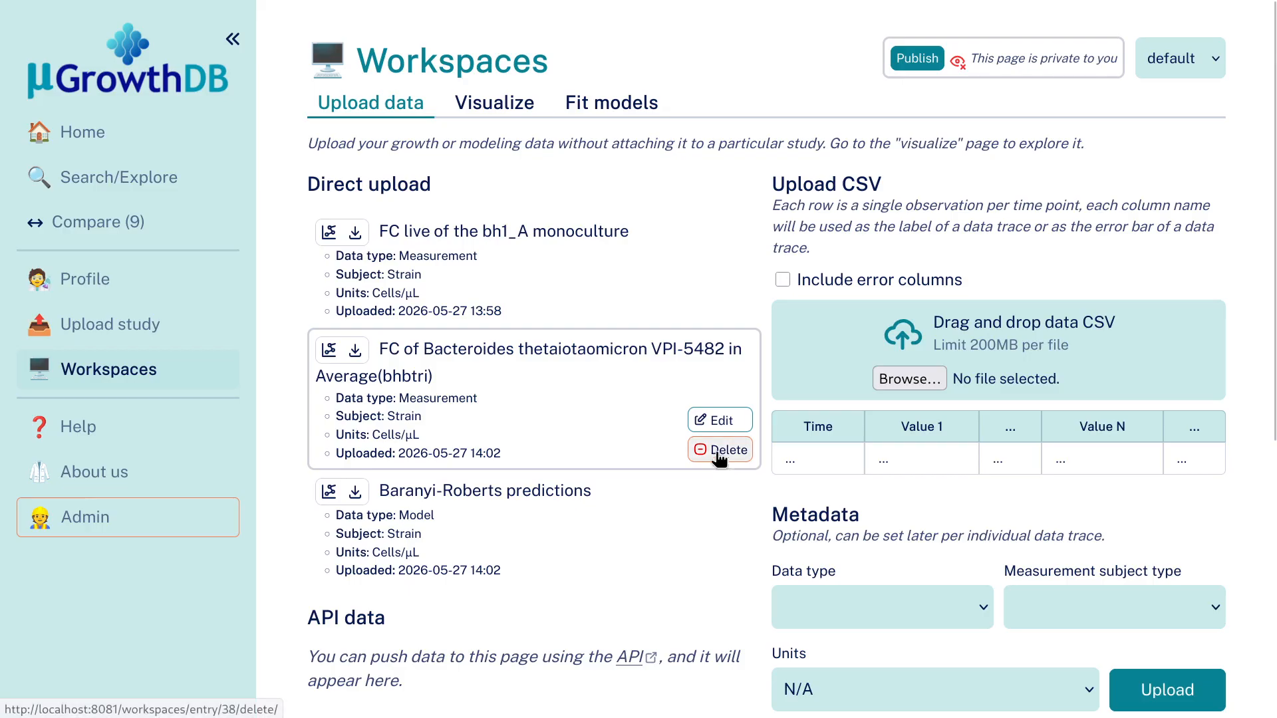
Create a new workspace named lab
left_click(1183, 58)
left_click(1180, 94)
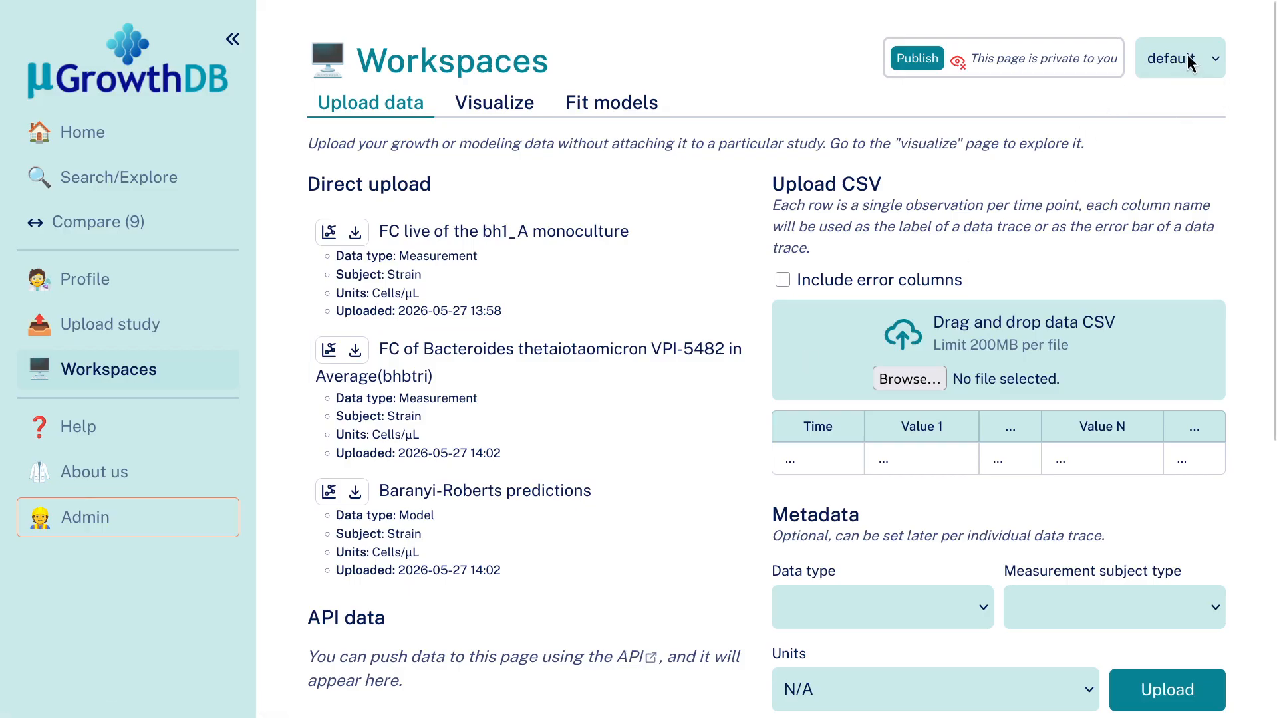
scroll(814, 293, "down", 5)
left_click(893, 490)
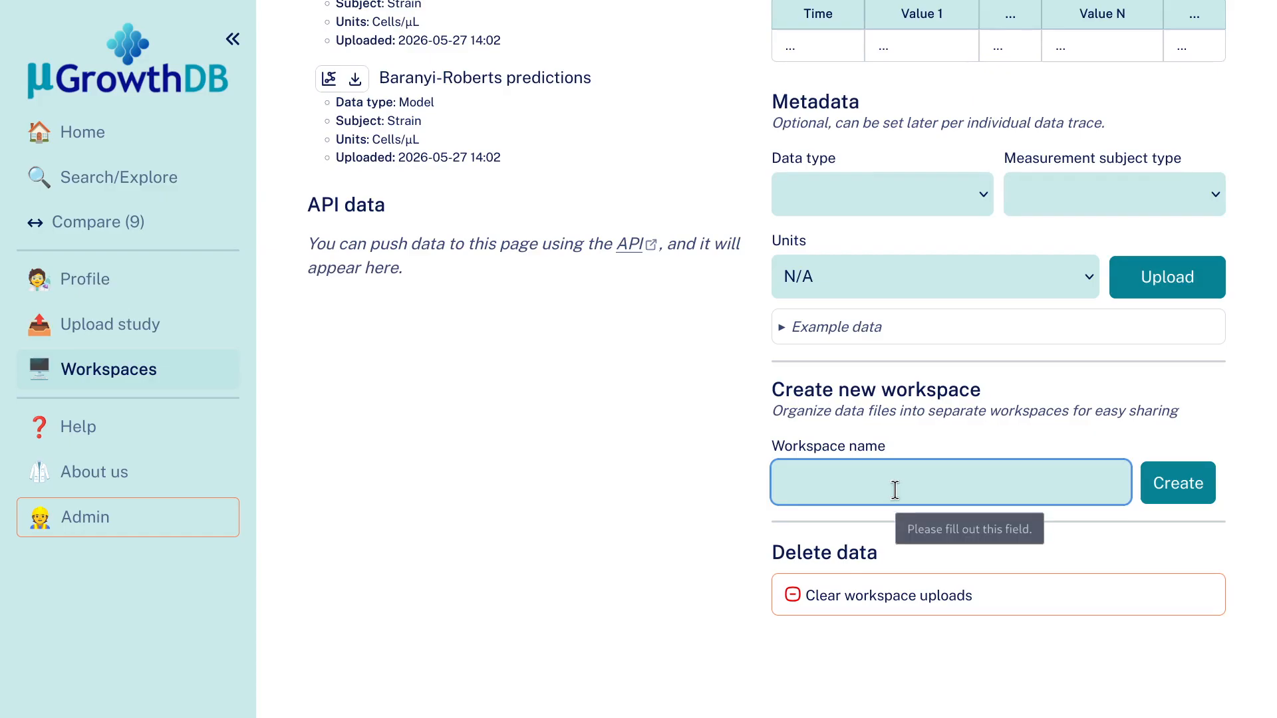
type("share")
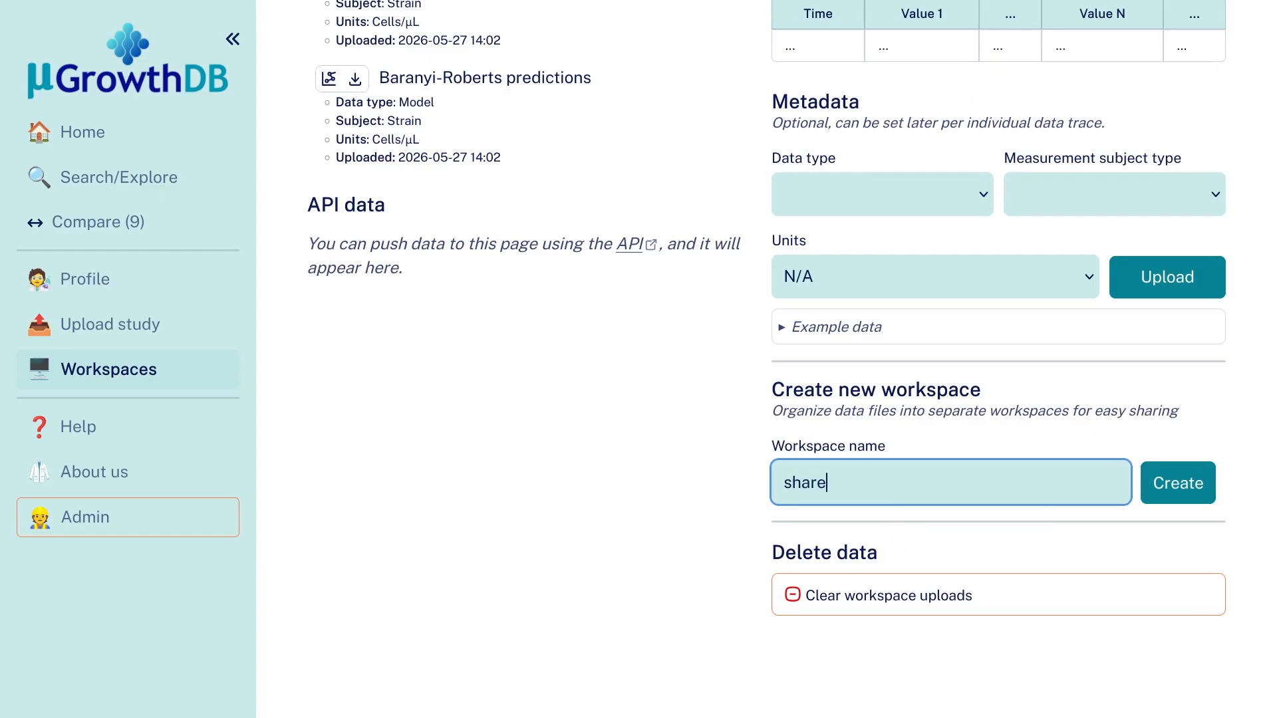
type("h")
key("BackSpace")
key("BackSpace")
type("lab")
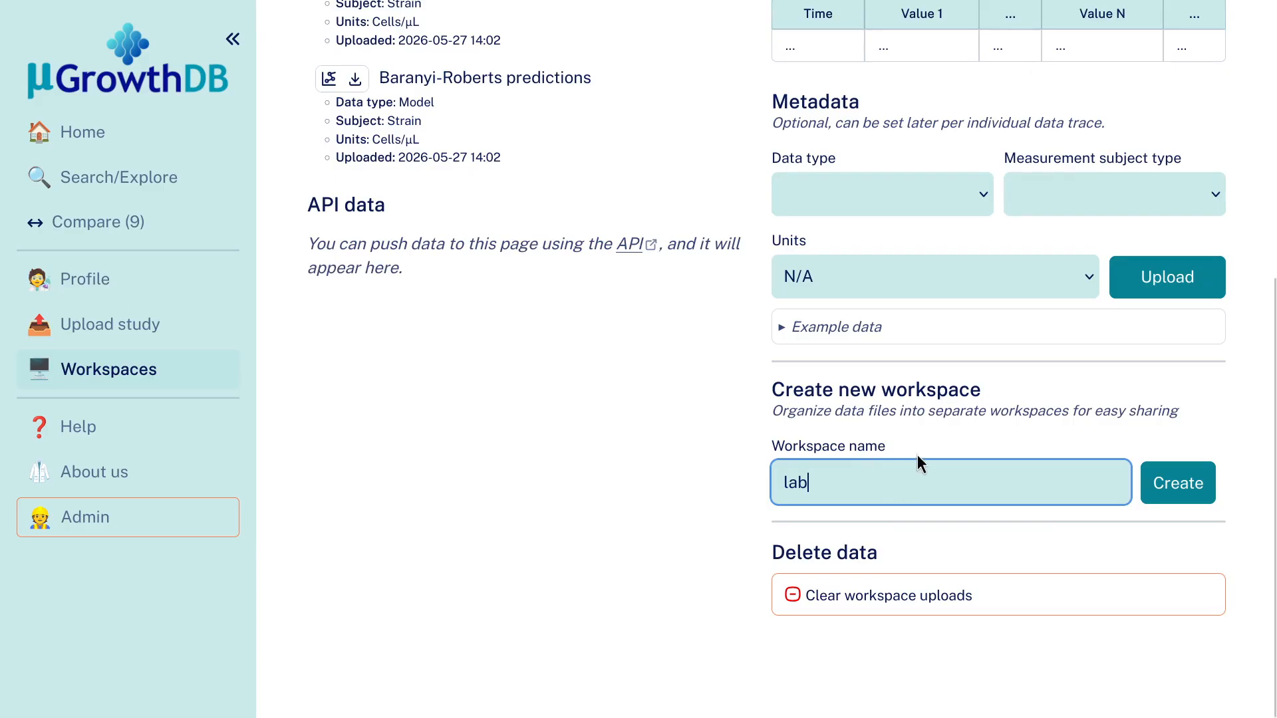
left_click(1190, 484)
Switch to the default workspace to view its uploads and return to the lab workspace
left_click(1182, 42)
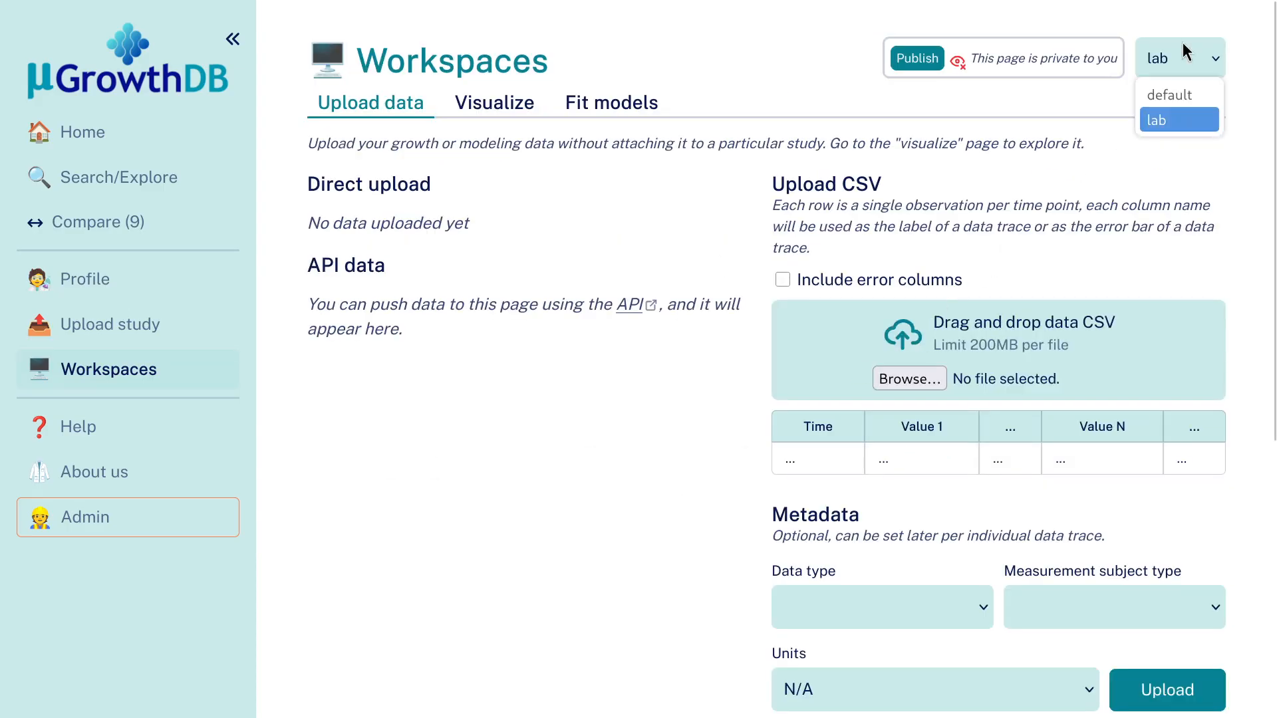
left_click(1182, 42)
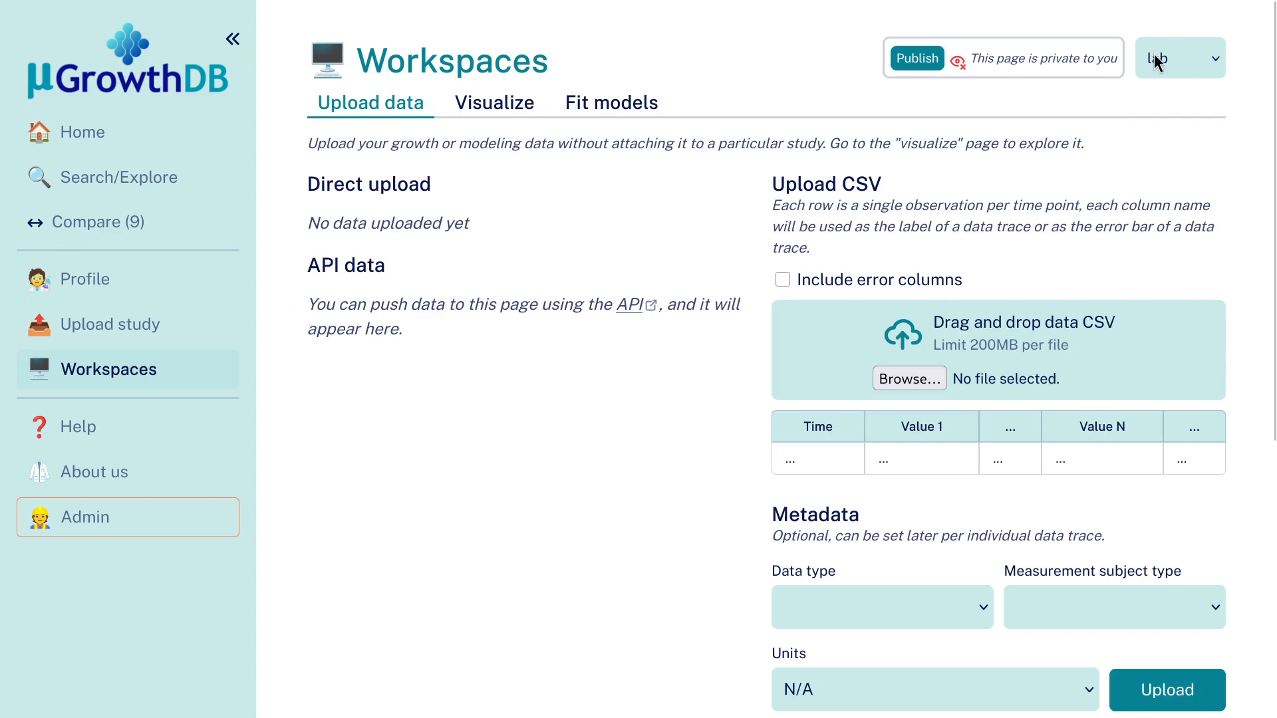
left_click(1155, 58)
left_click(1155, 90)
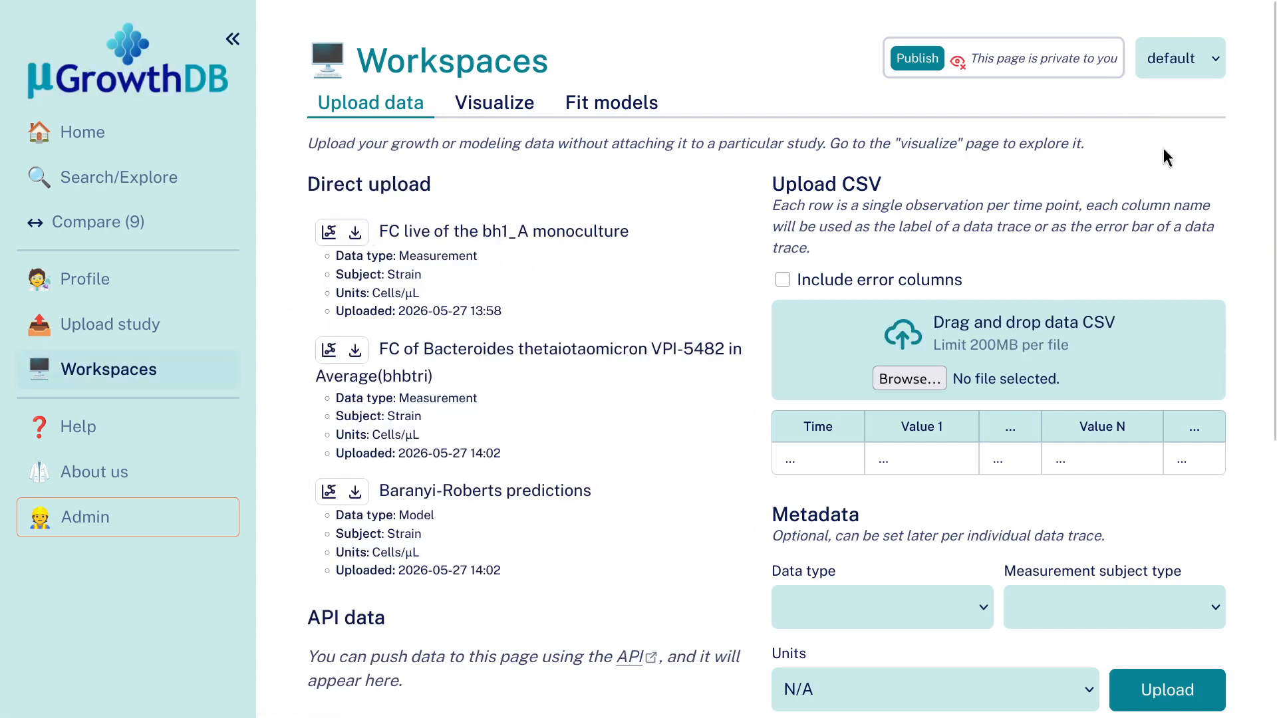
left_click(1196, 58)
left_click(1155, 114)
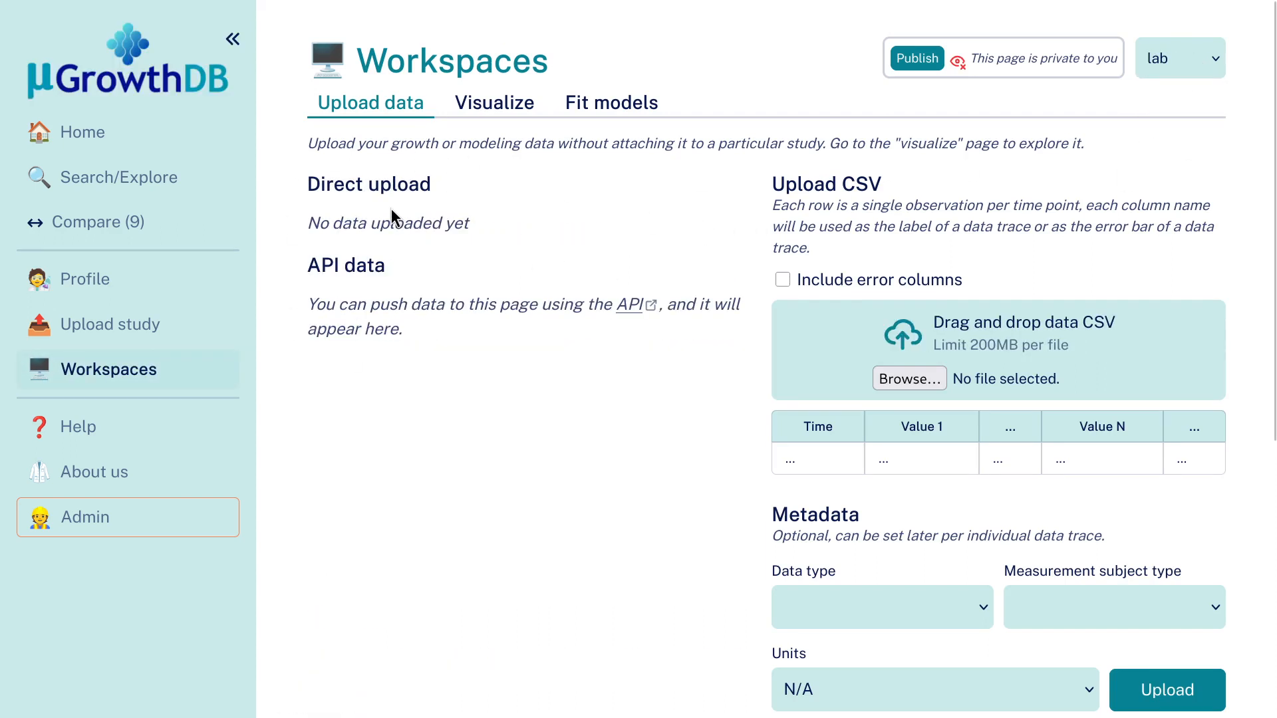
Upload workspace_entry_example.csv to the lab workspace, leaving the metadata unset
left_click(883, 380)
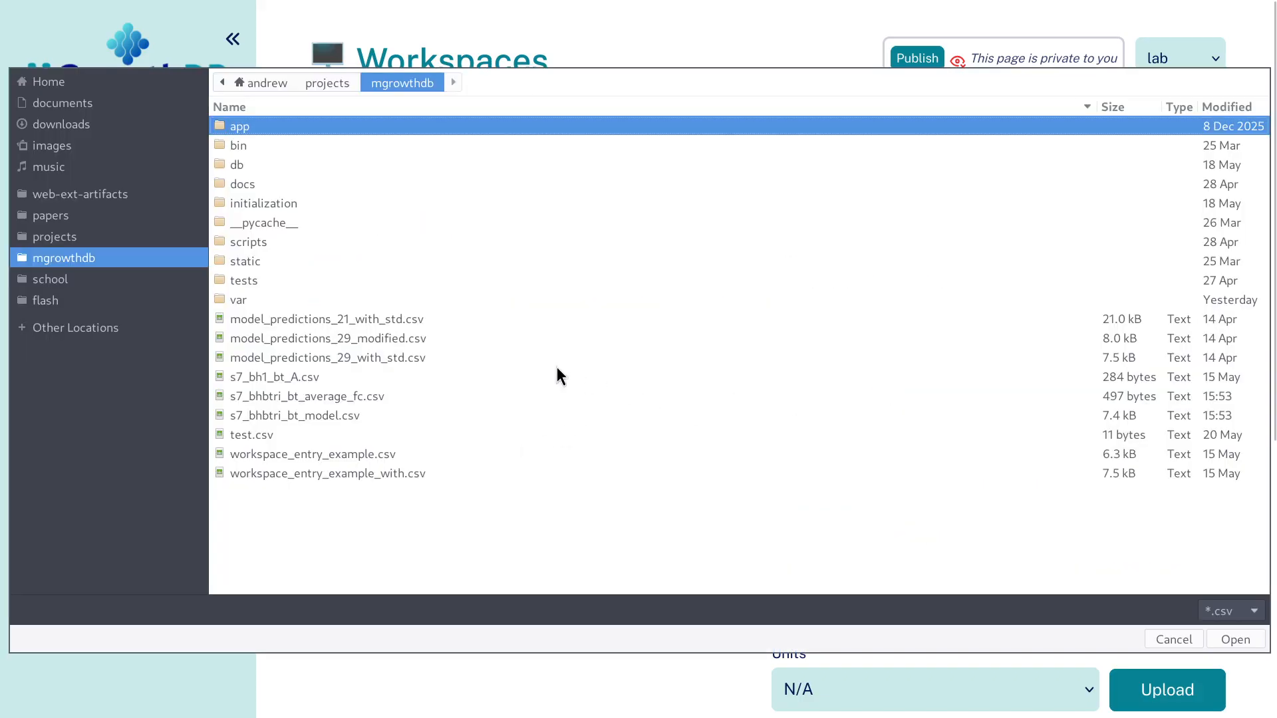
double_click(367, 455)
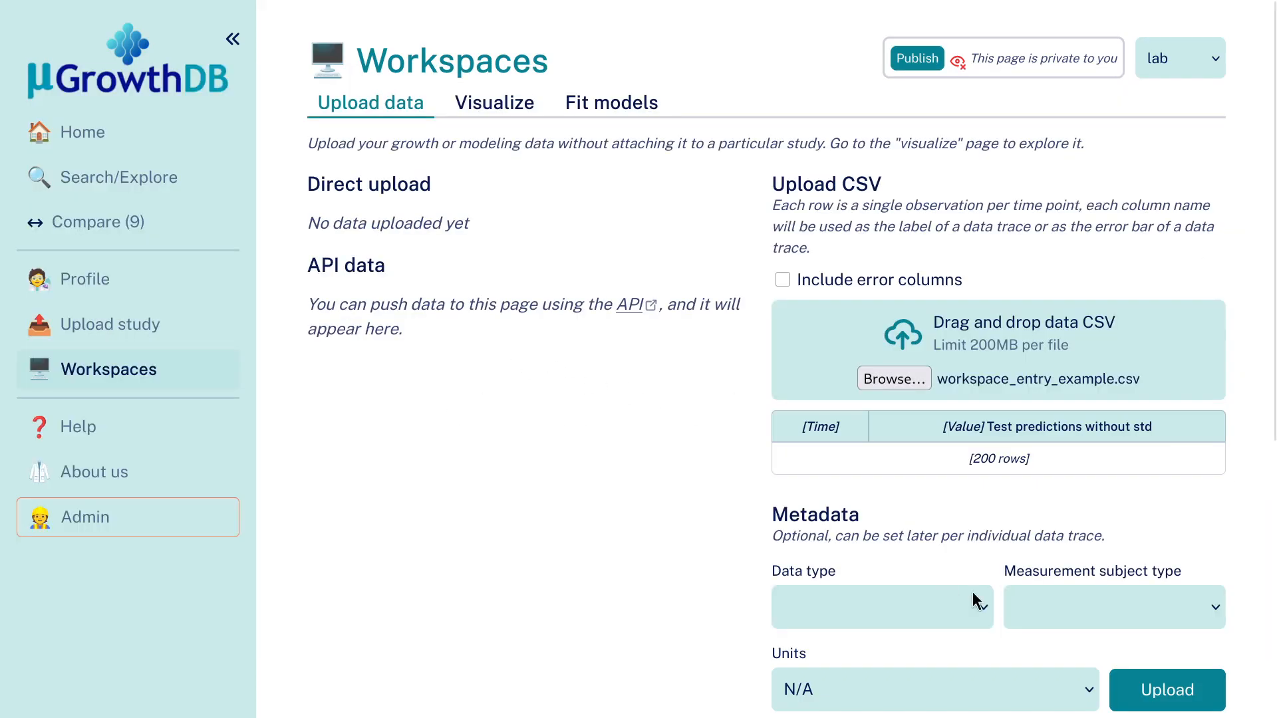
scroll(732, 456, "down", 3)
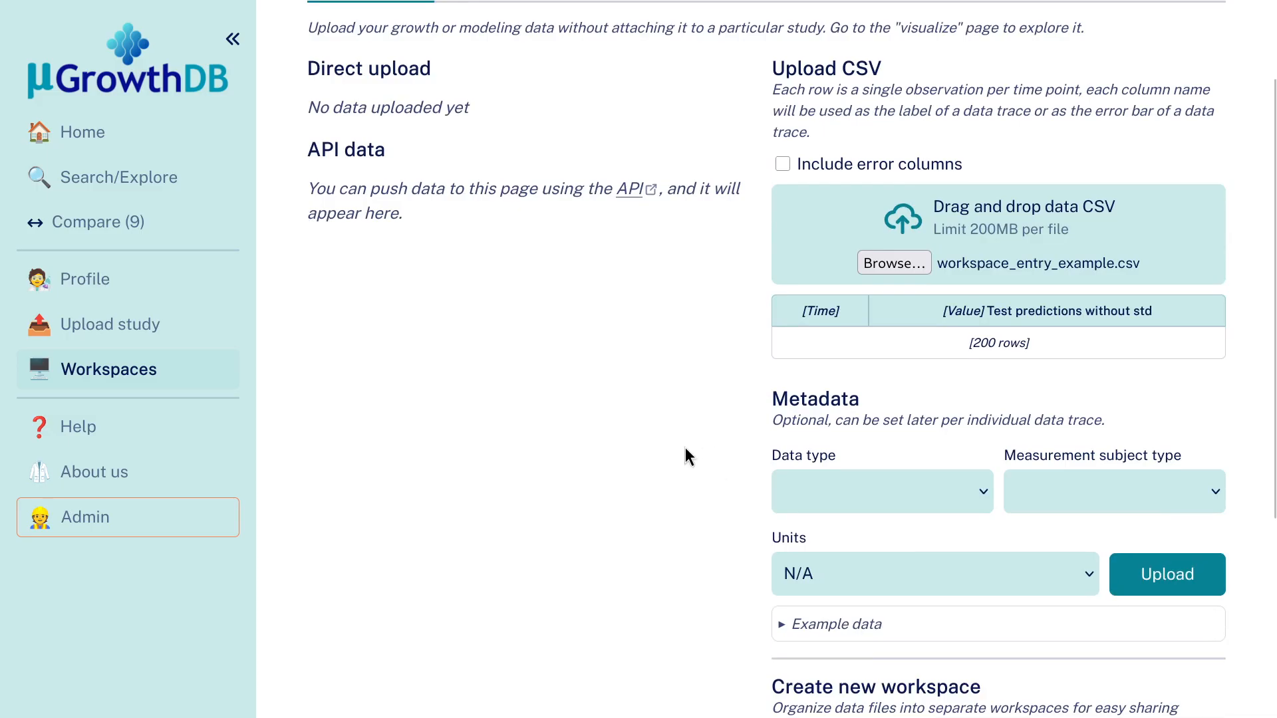
scroll(850, 432, "down", 3)
scroll(1042, 603, "down", 5)
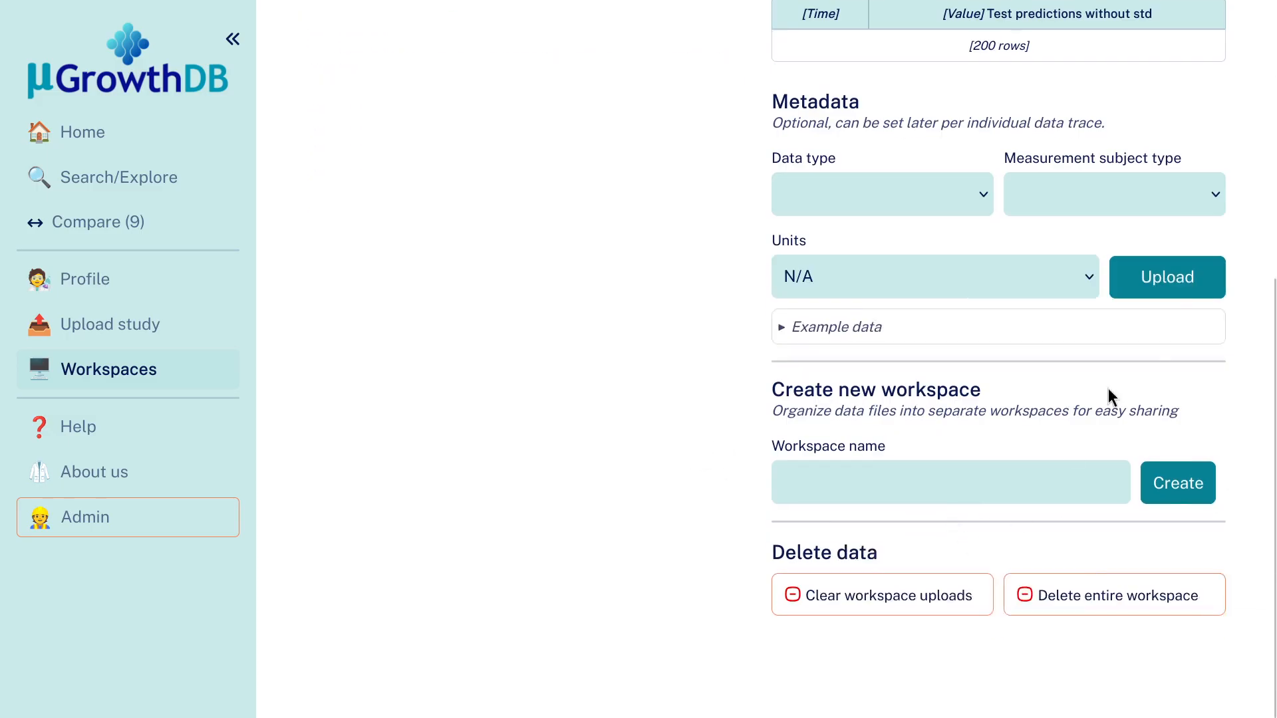
left_click(1189, 290)
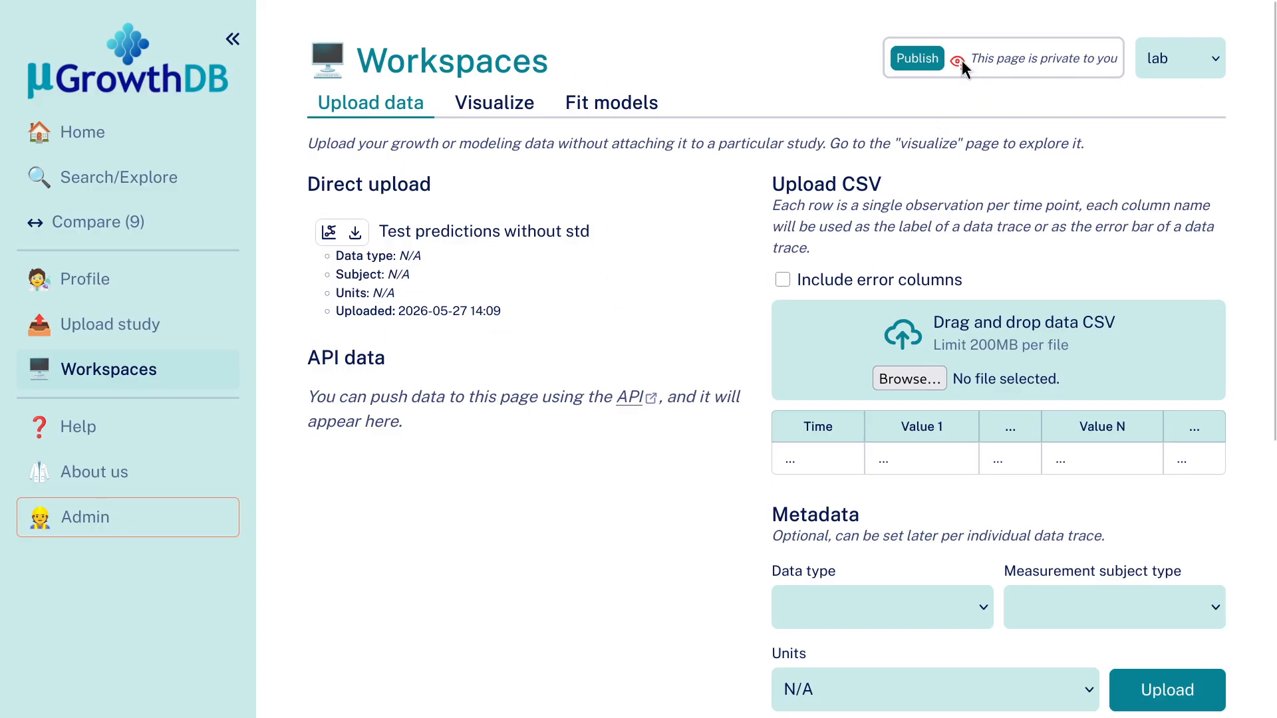
Check the private lab workspace's accessibility in the logged-out private browsing window and return to the logged-in window
left_click_drag(978, 57, 1096, 57)
left_click(1096, 58)
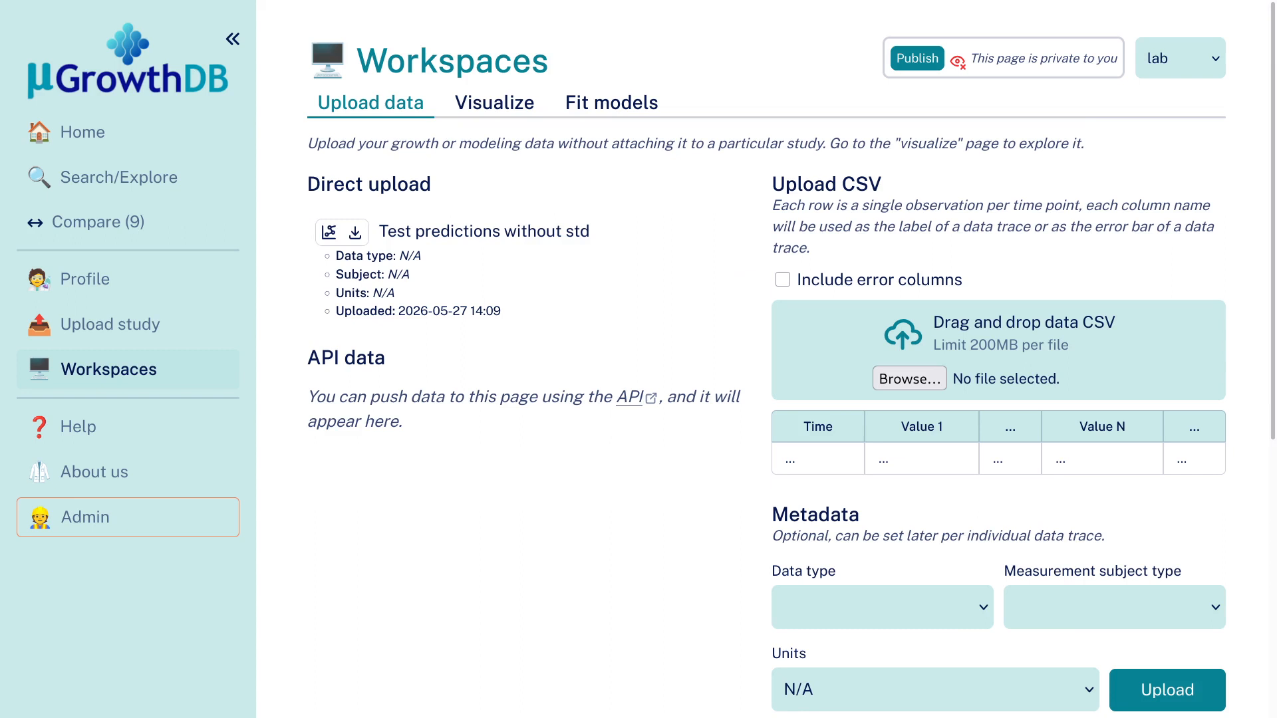
key("super+2")
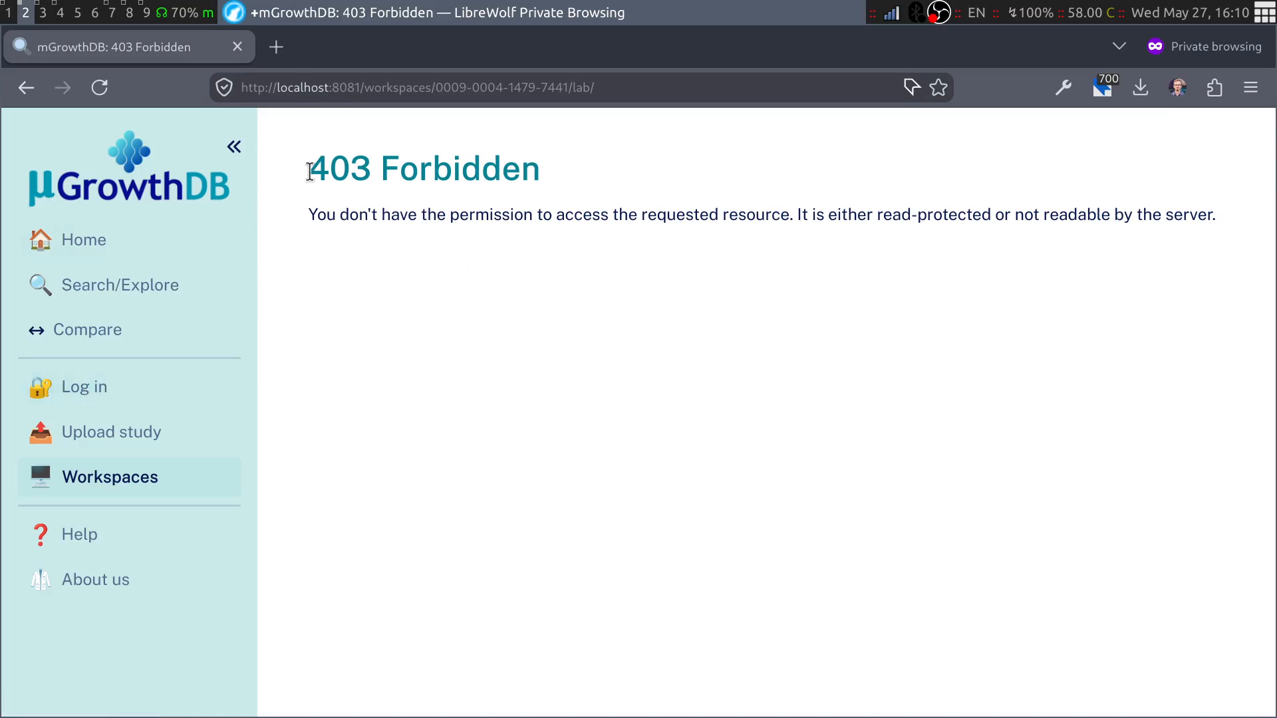
left_click_drag(310, 180, 552, 174)
left_click(656, 354)
key("super+1")
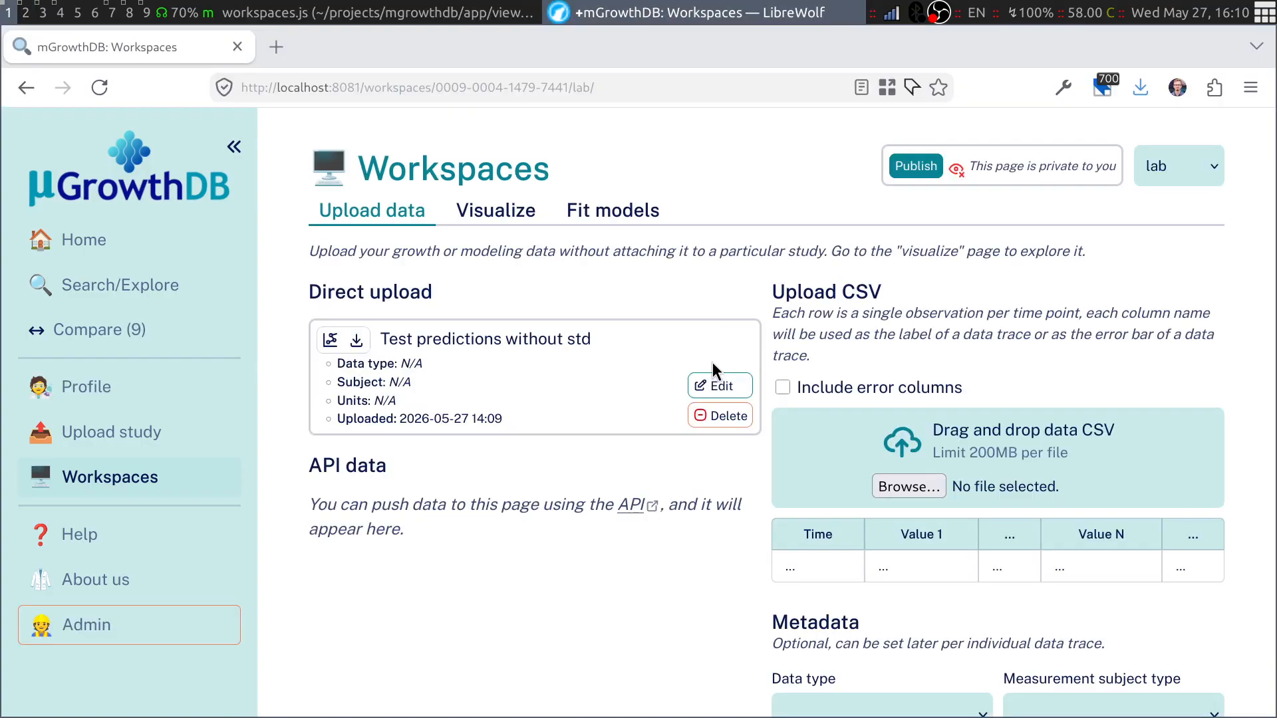
Publish the lab workspace and reload its page in the logged-out private browsing window
left_click(915, 166)
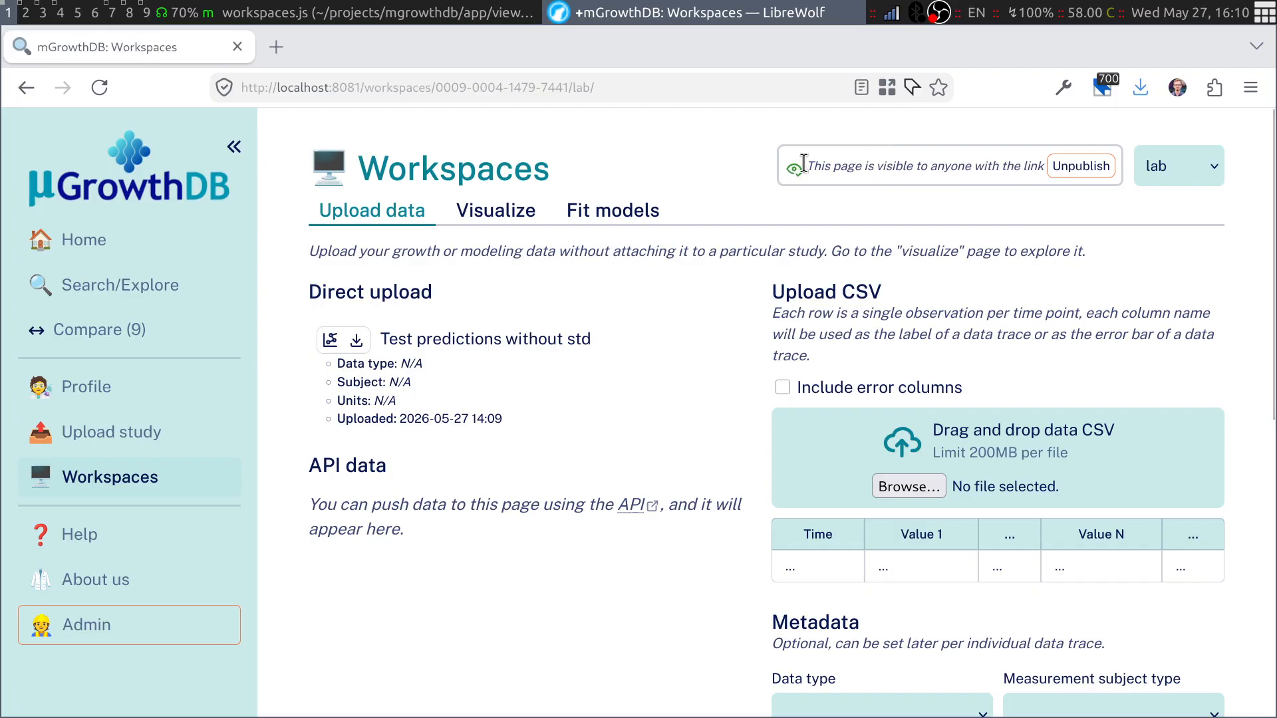
left_click_drag(811, 164, 959, 167)
left_click(963, 167)
key("super+2")
left_click(100, 87)
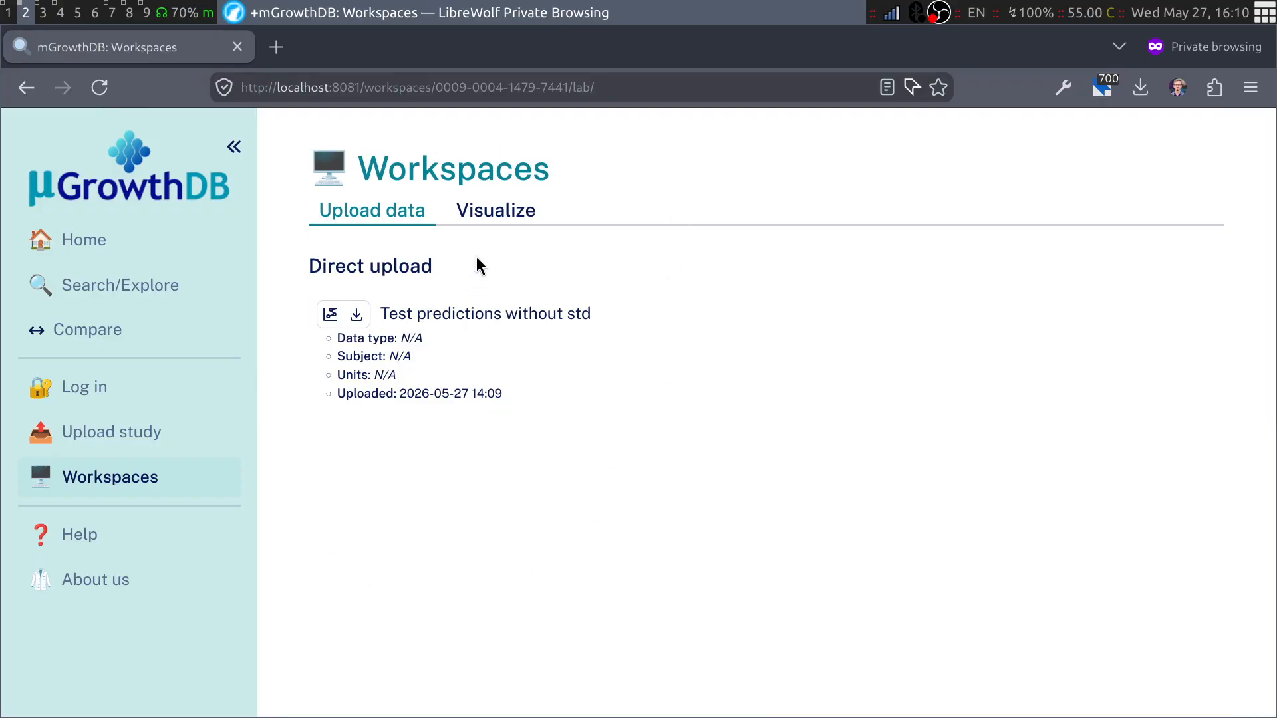
Chart the Test predictions without std trace on the published workspace's visualization page and inspect the plot and its options
left_click(490, 218)
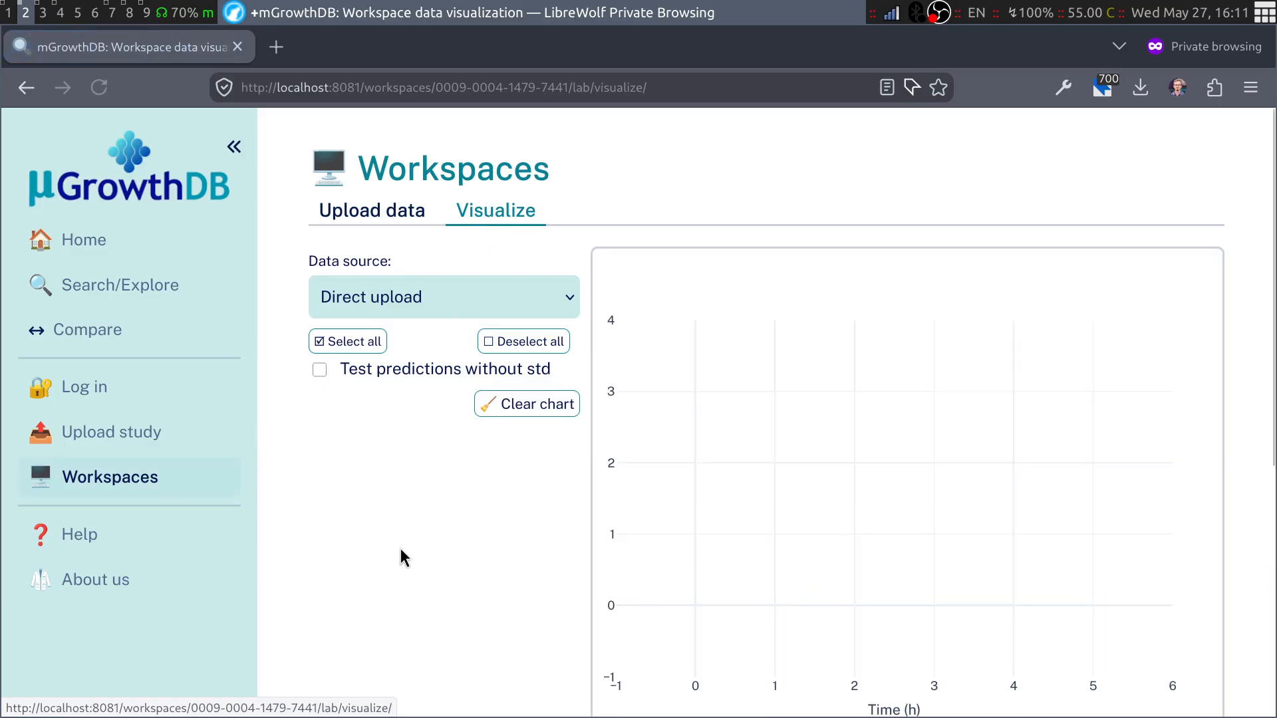
left_click(399, 373)
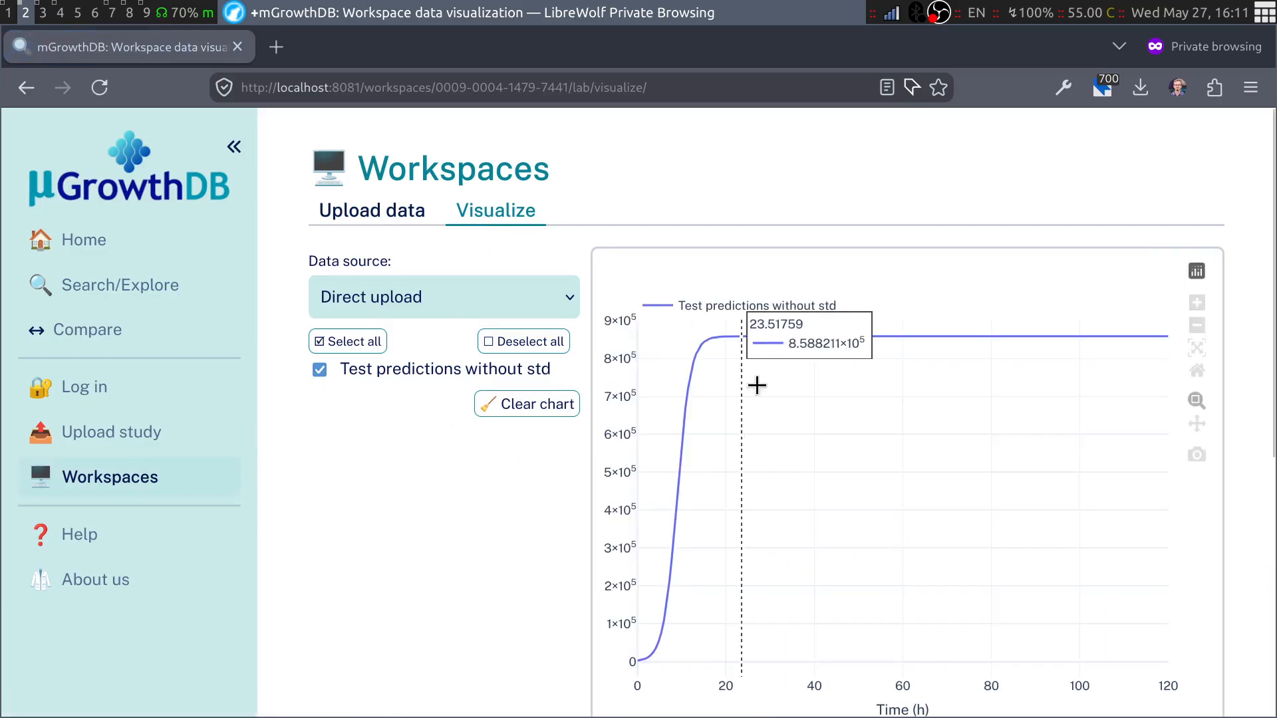
scroll(532, 595, "down", 2)
scroll(451, 597, "down", 5)
scroll(451, 599, "up", 5)
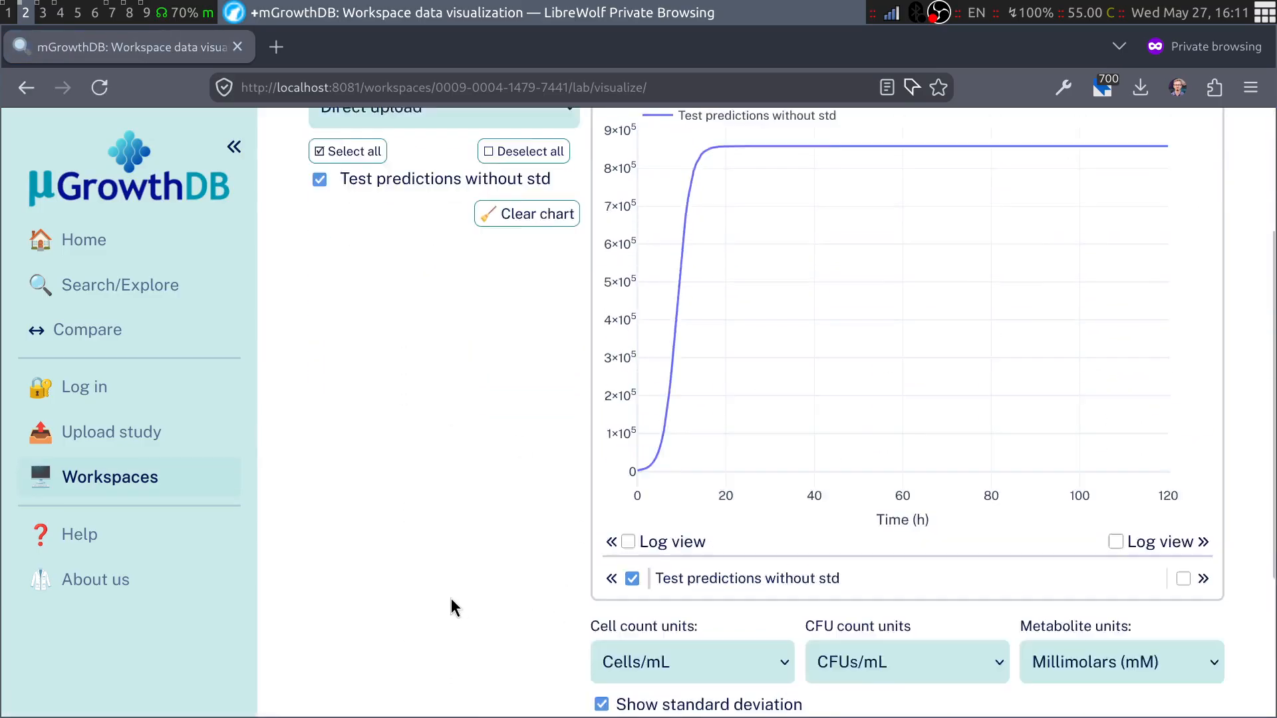
scroll(502, 552, "down", 1)
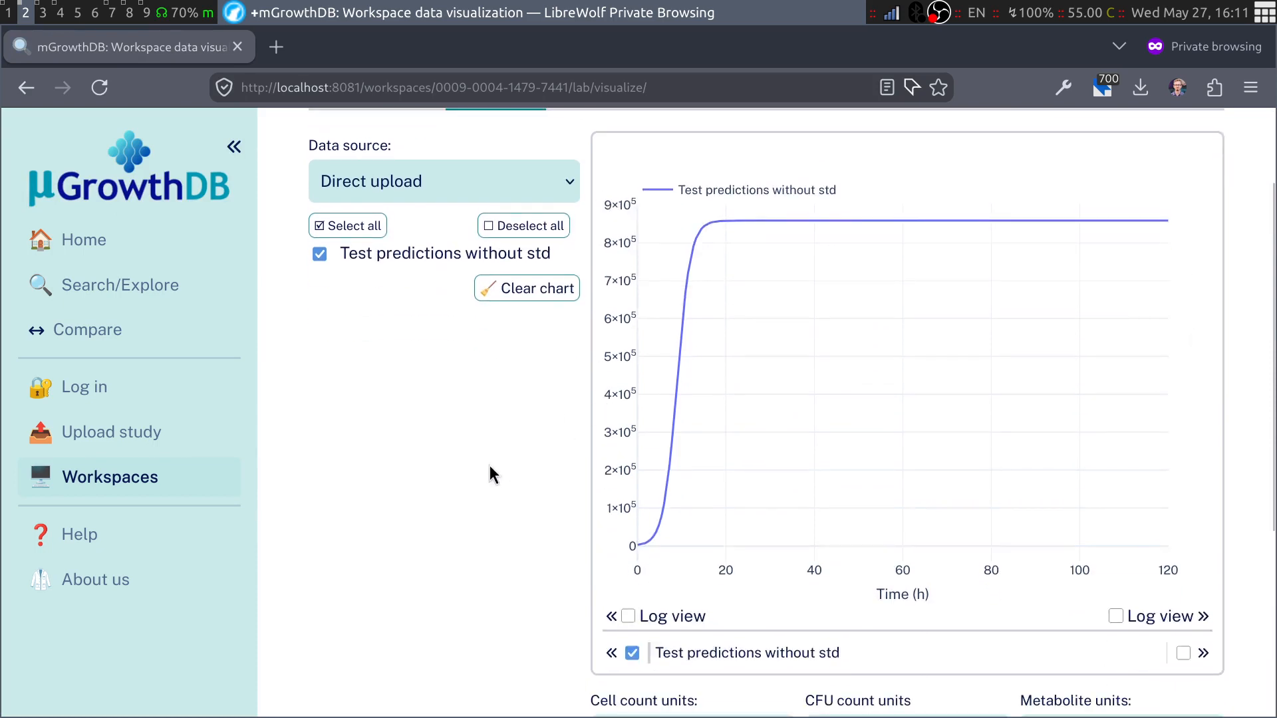
scroll(490, 474, "up", 2)
Revisit the published workspace's upload list, chart Test predictions without std once more, and return to the list
left_click(372, 210)
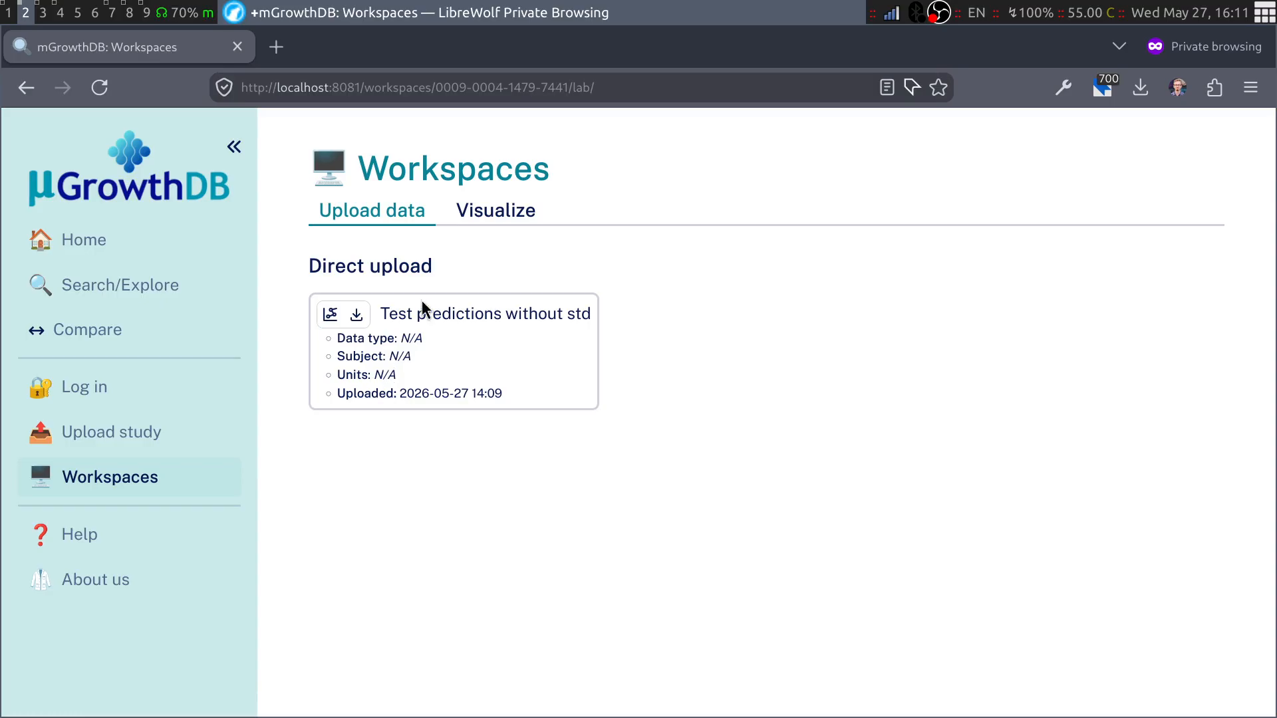
left_click(489, 225)
scroll(624, 450, "down", 1)
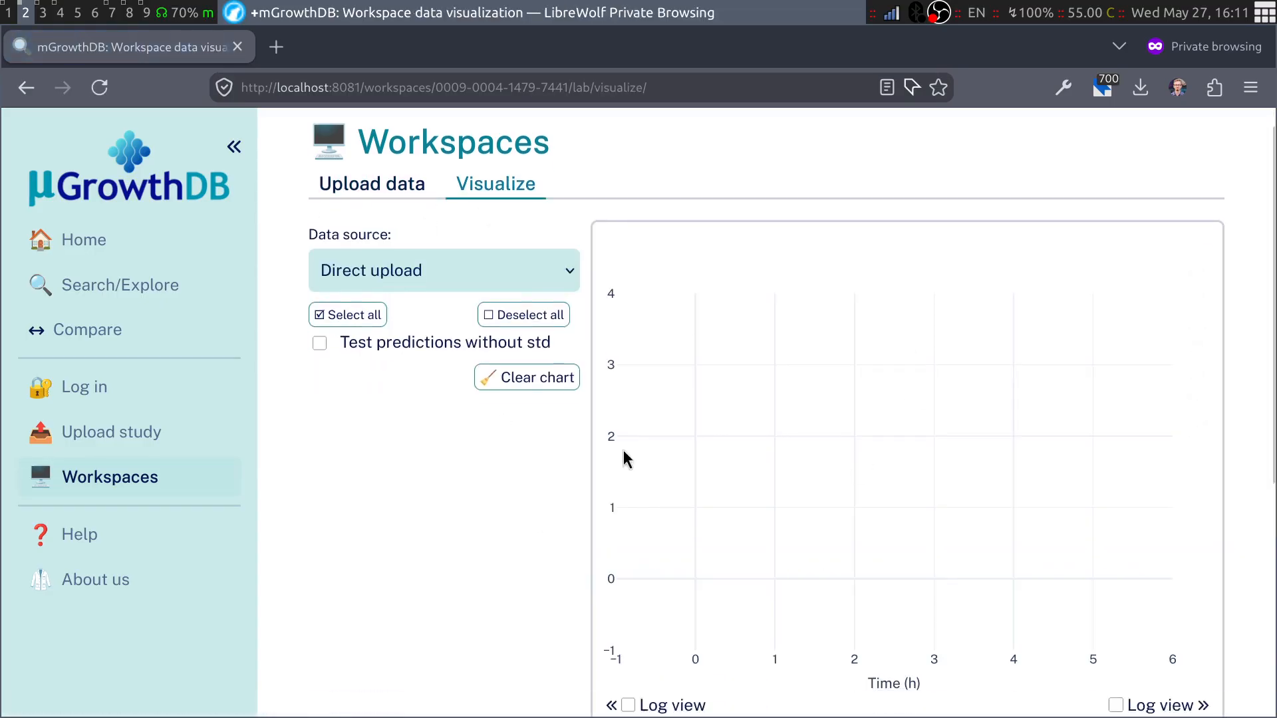
scroll(552, 493, "down", 3)
scroll(548, 560, "up", 4)
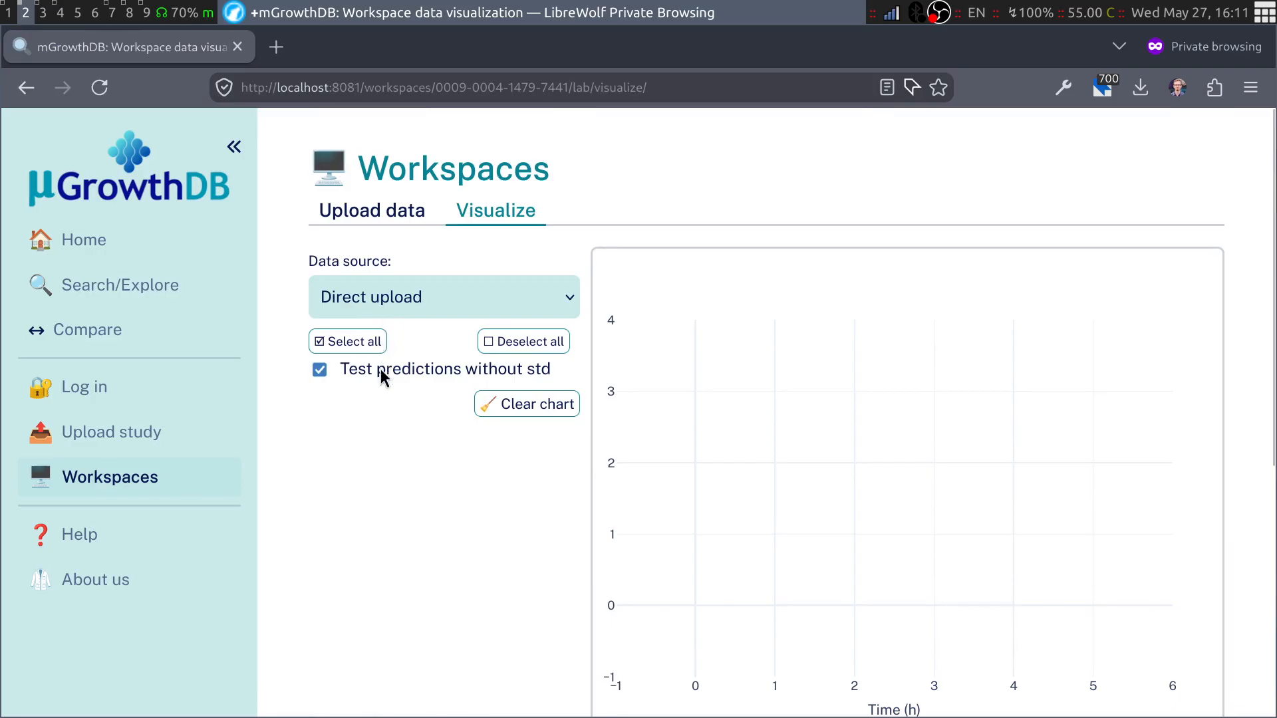
scroll(465, 658, "down", 3)
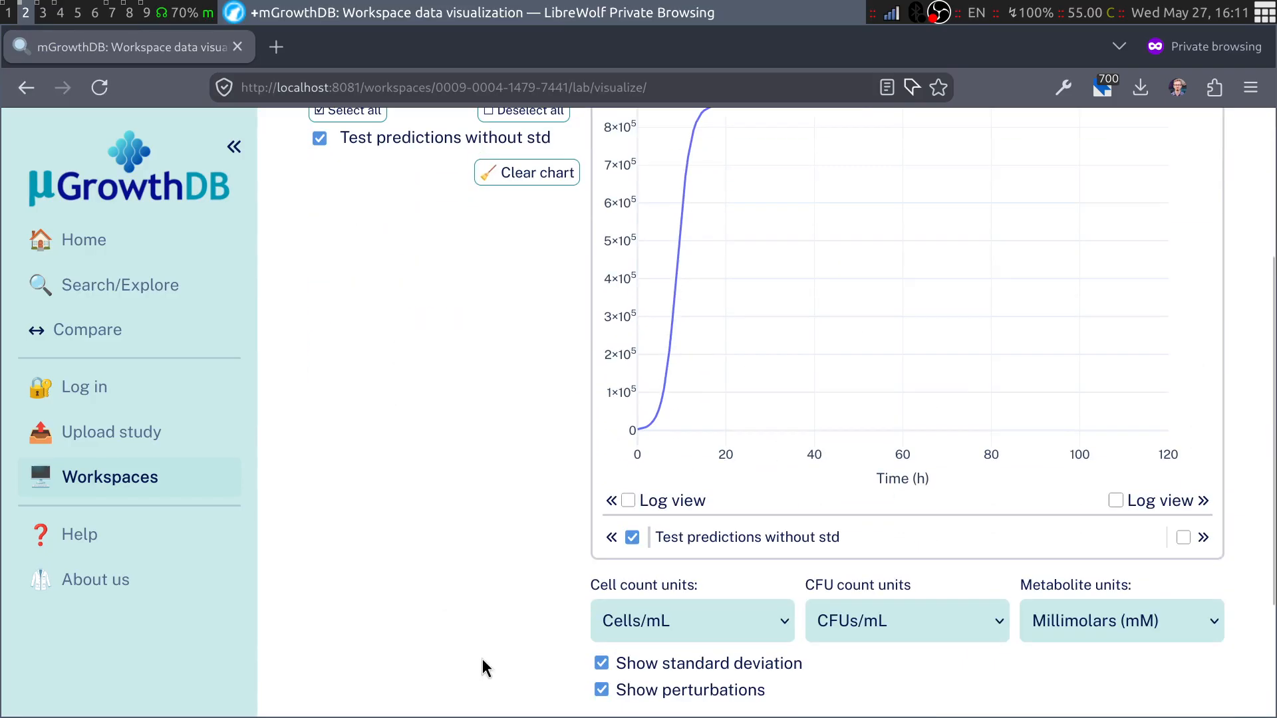
scroll(488, 637, "up", 4)
left_click(350, 211)
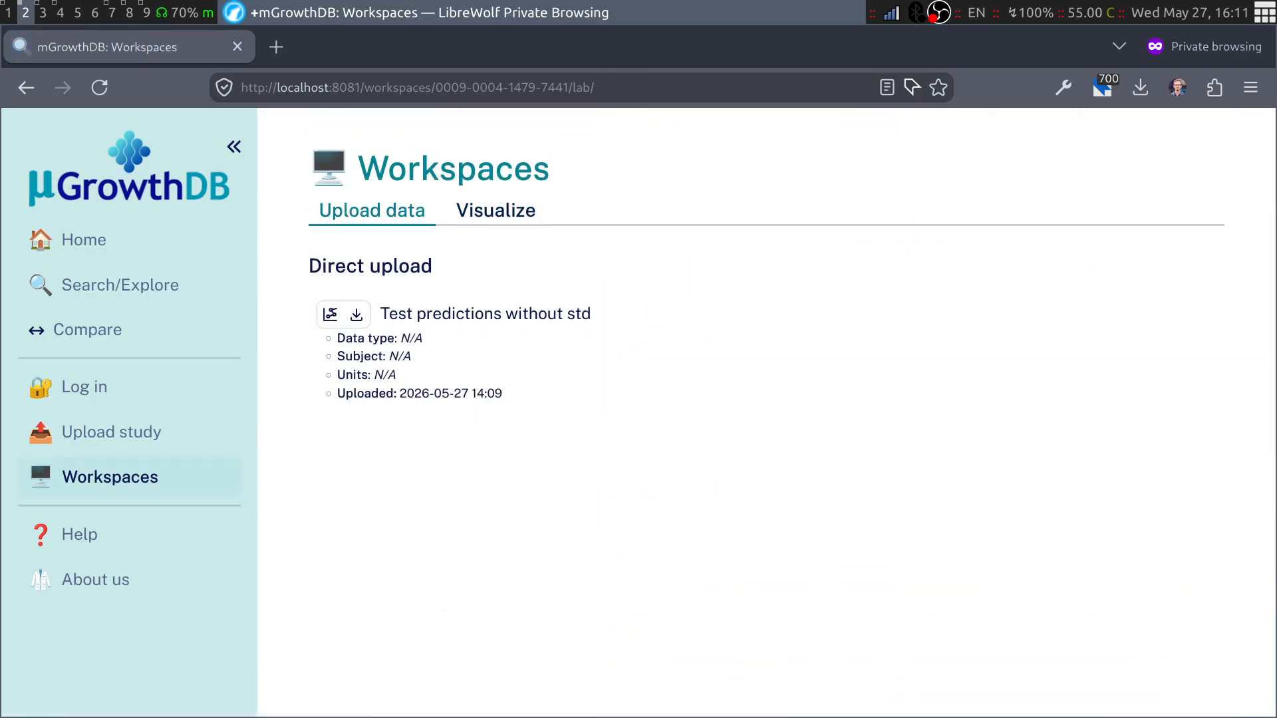
In the logged-in window, choose Bottles_transposed.csv for upload and review its previewed columns from OD and pH through Acetate
key("super+1")
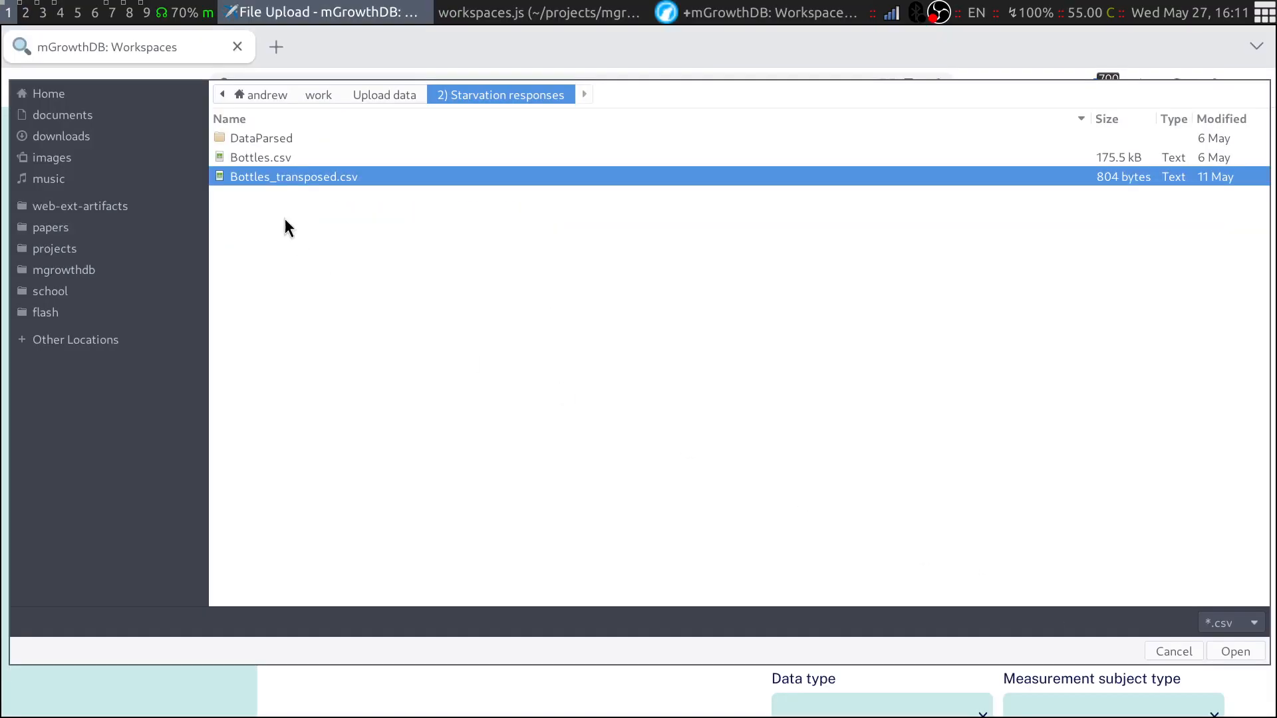
key("Return")
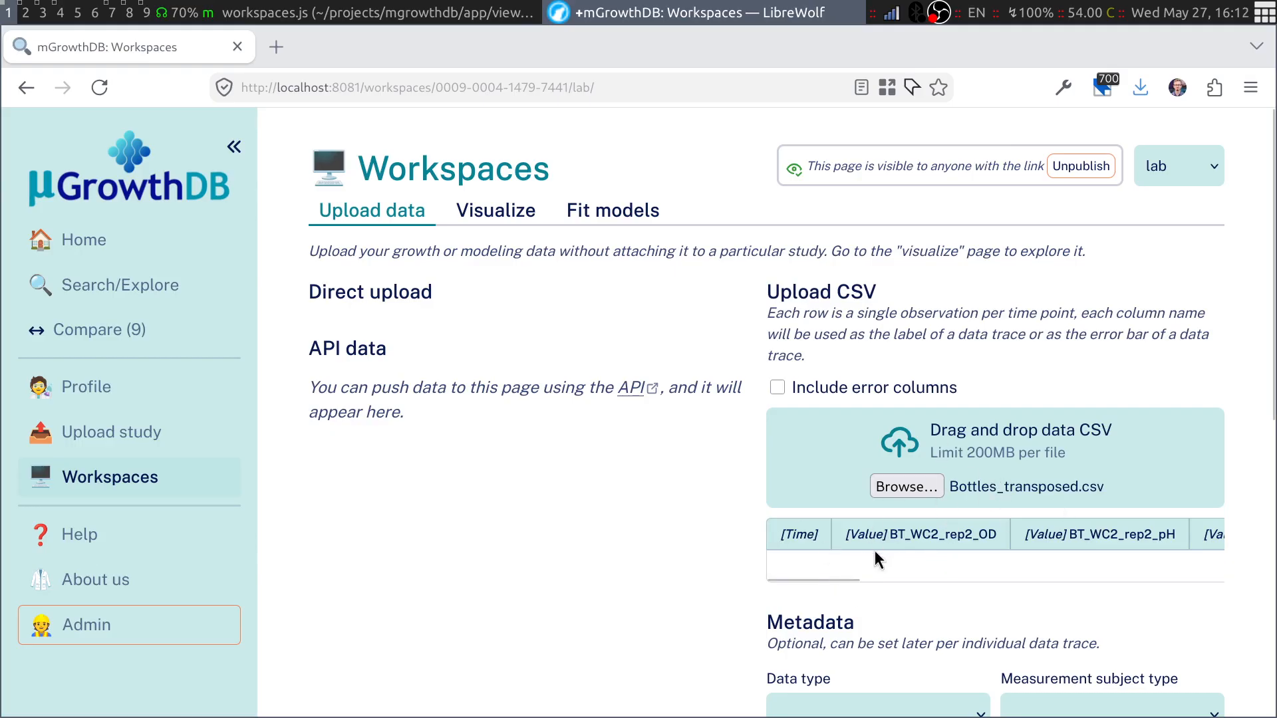
left_click_drag(844, 579, 869, 579)
left_click_drag(820, 536, 887, 536)
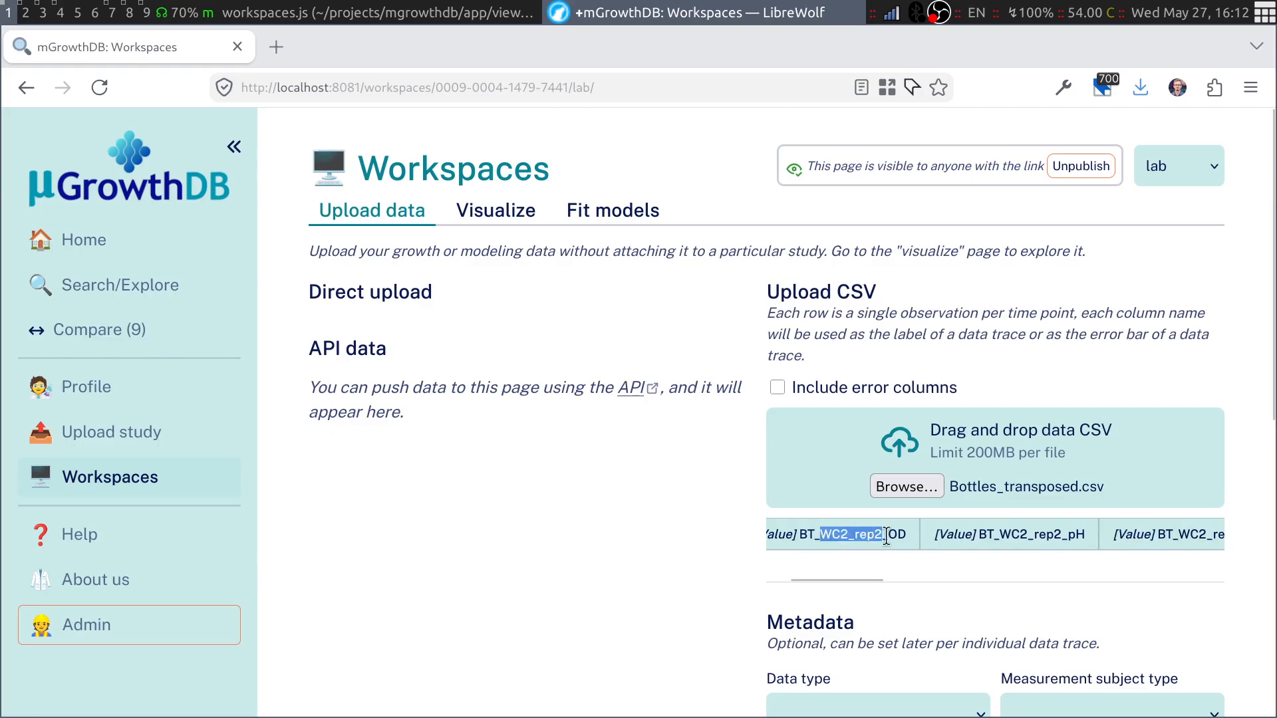
left_click(889, 533)
left_click_drag(876, 581, 959, 579)
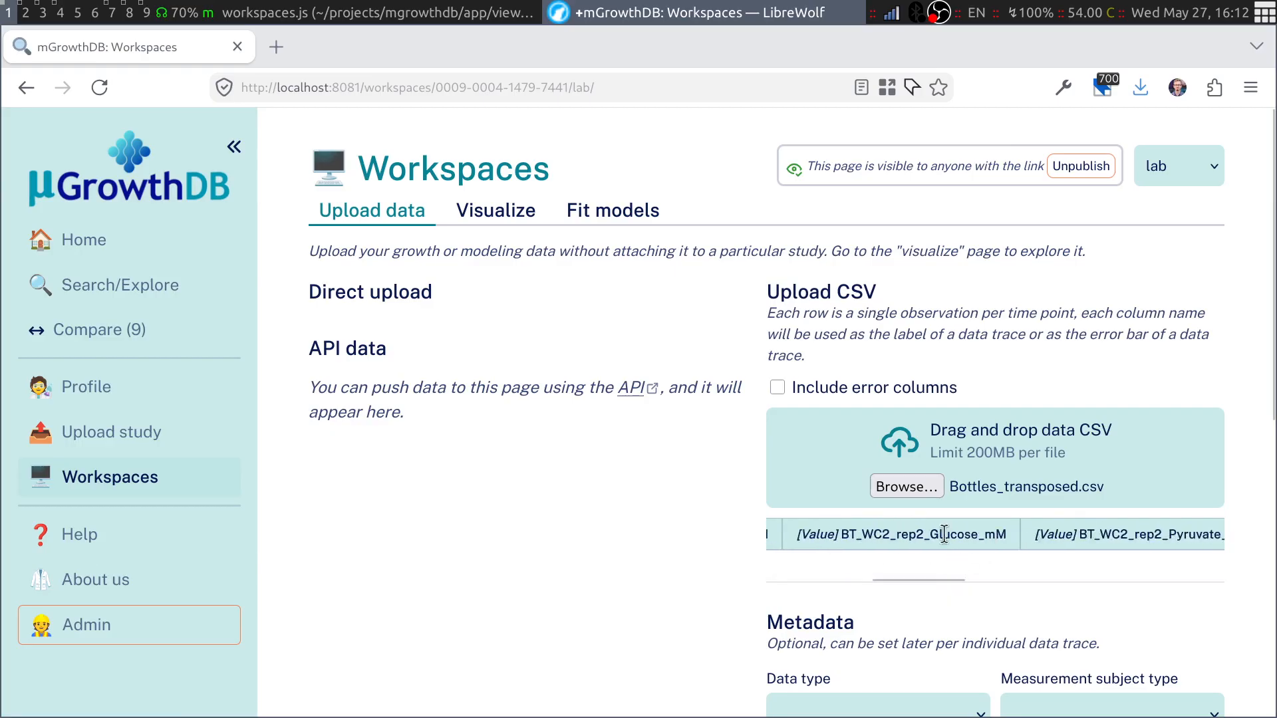
left_click_drag(942, 535, 979, 535)
left_click_drag(957, 579, 1197, 583)
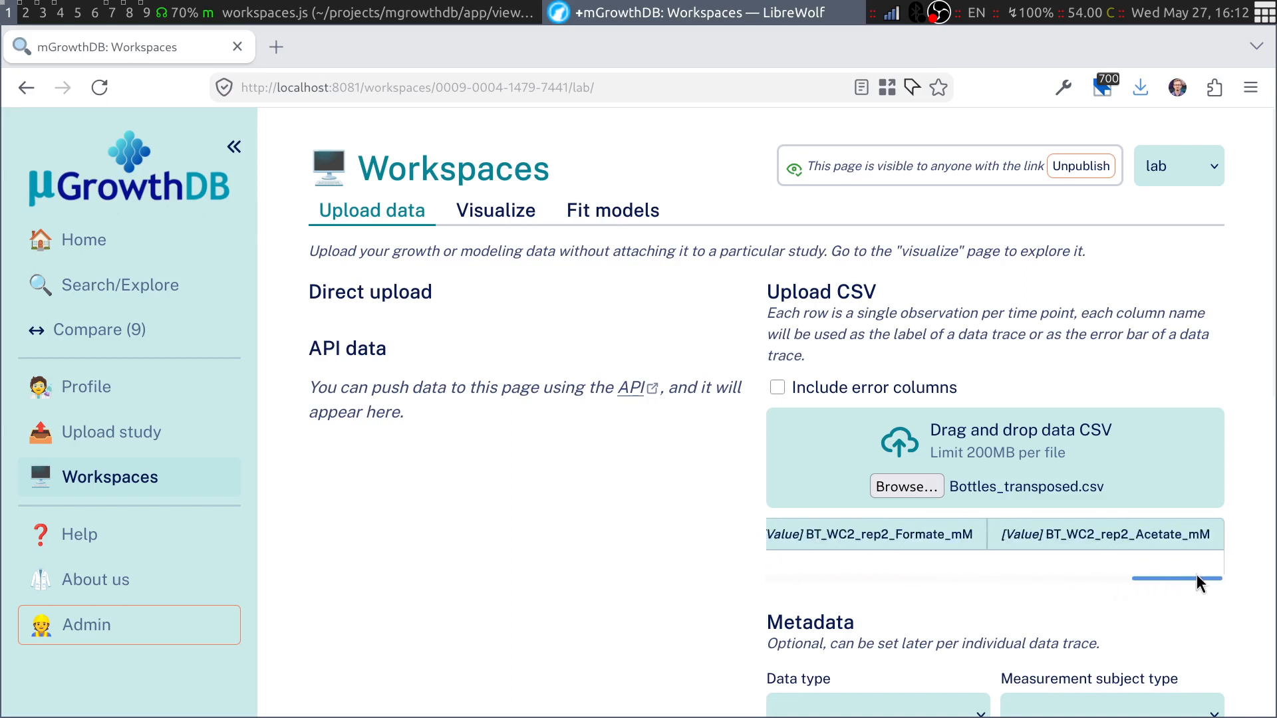
Preview the Bottles_transposed.csv columns with error columns included and turn that option off again
left_click(881, 381)
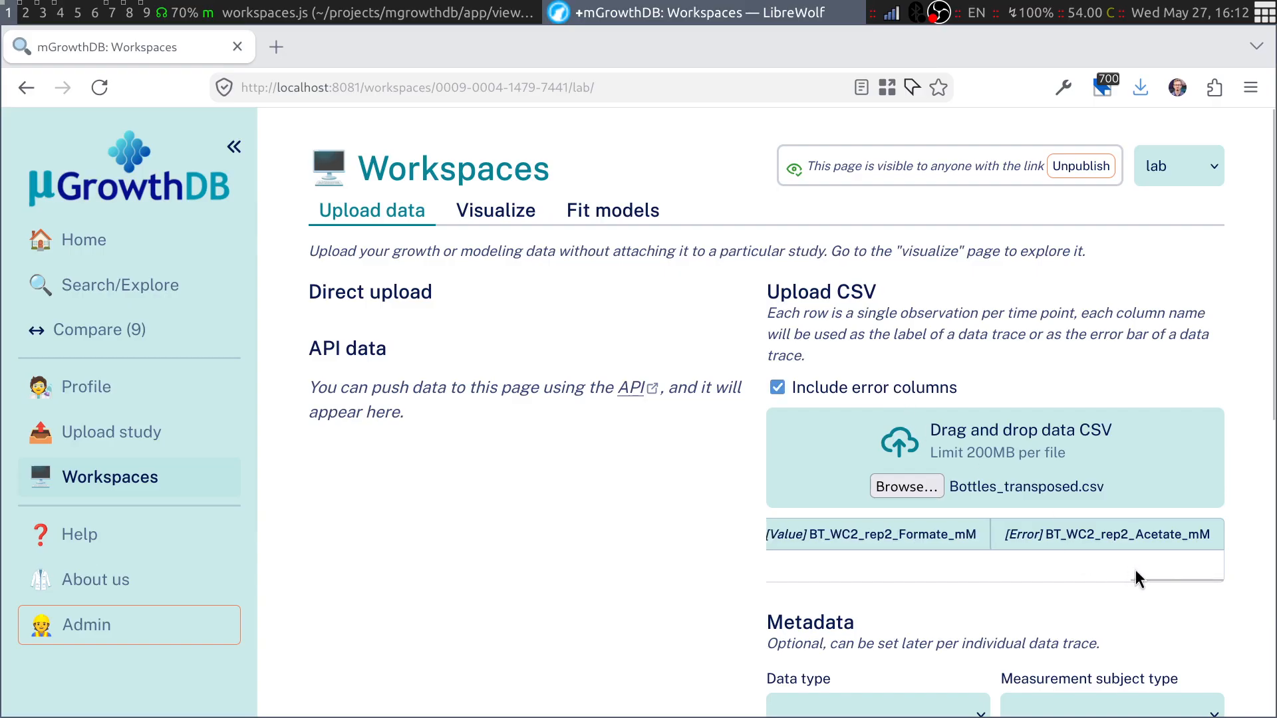
left_click_drag(1154, 579, 1095, 580)
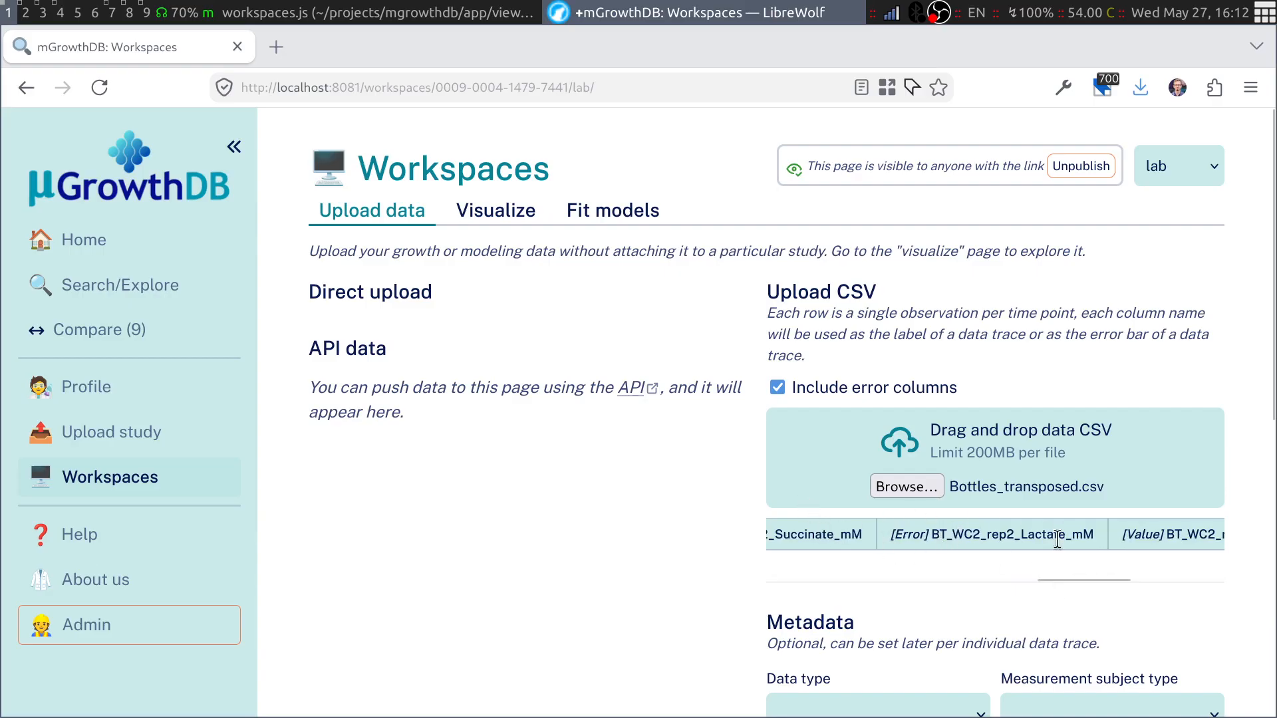
left_click(839, 389)
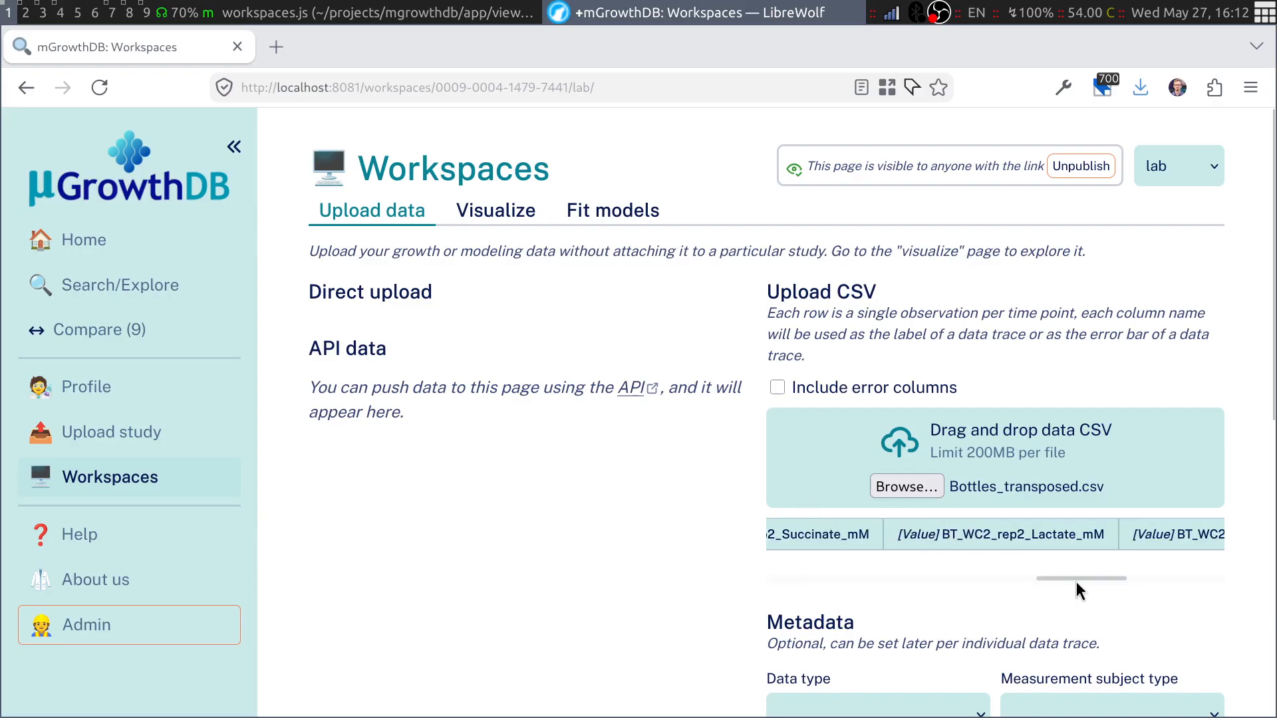
Upload Bottles_transposed.csv as observational measurements with Metabolite as the measurement subject type and Millimolars (mM) as the units
left_click_drag(1076, 581, 804, 581)
scroll(710, 553, "down", 5)
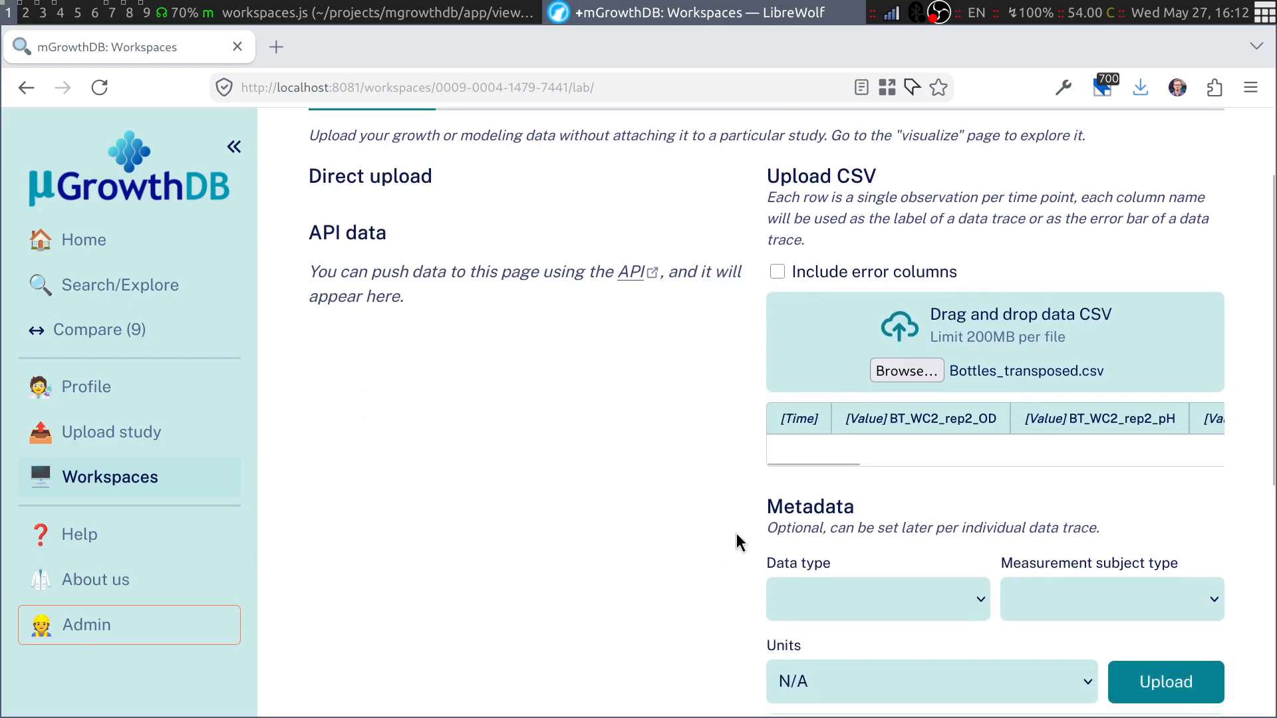
left_click(1083, 363)
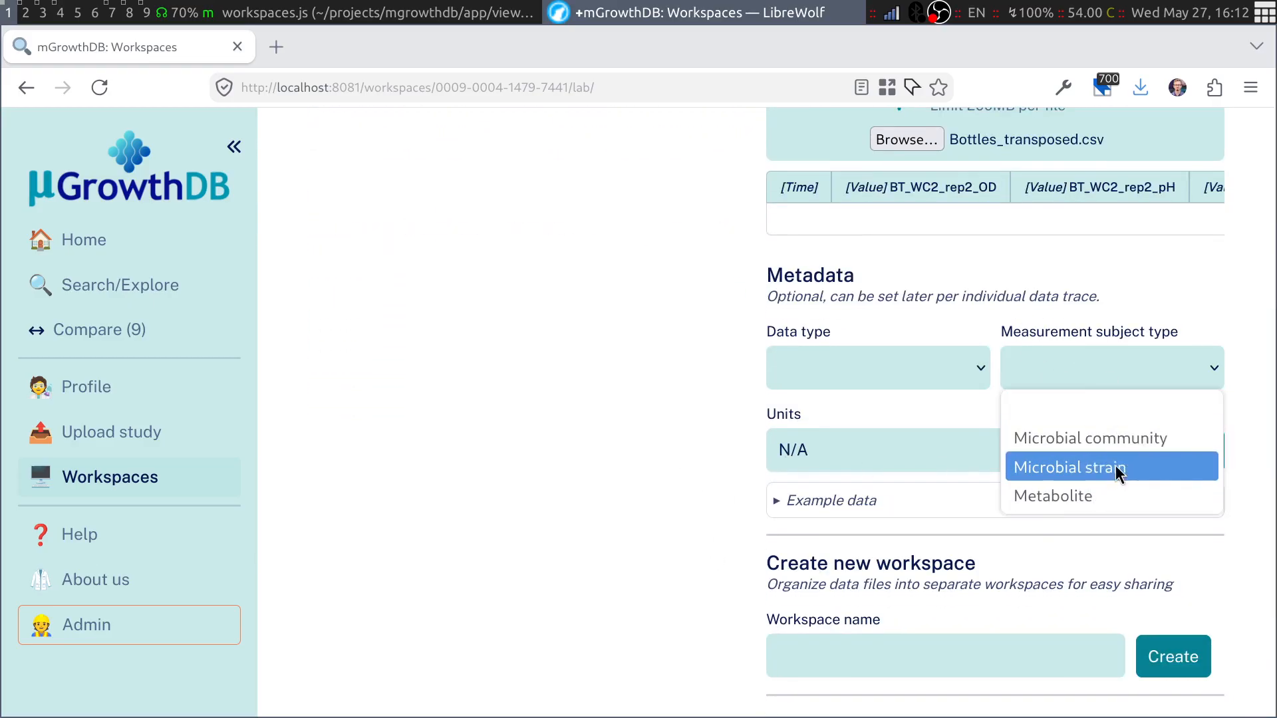
left_click(1068, 273)
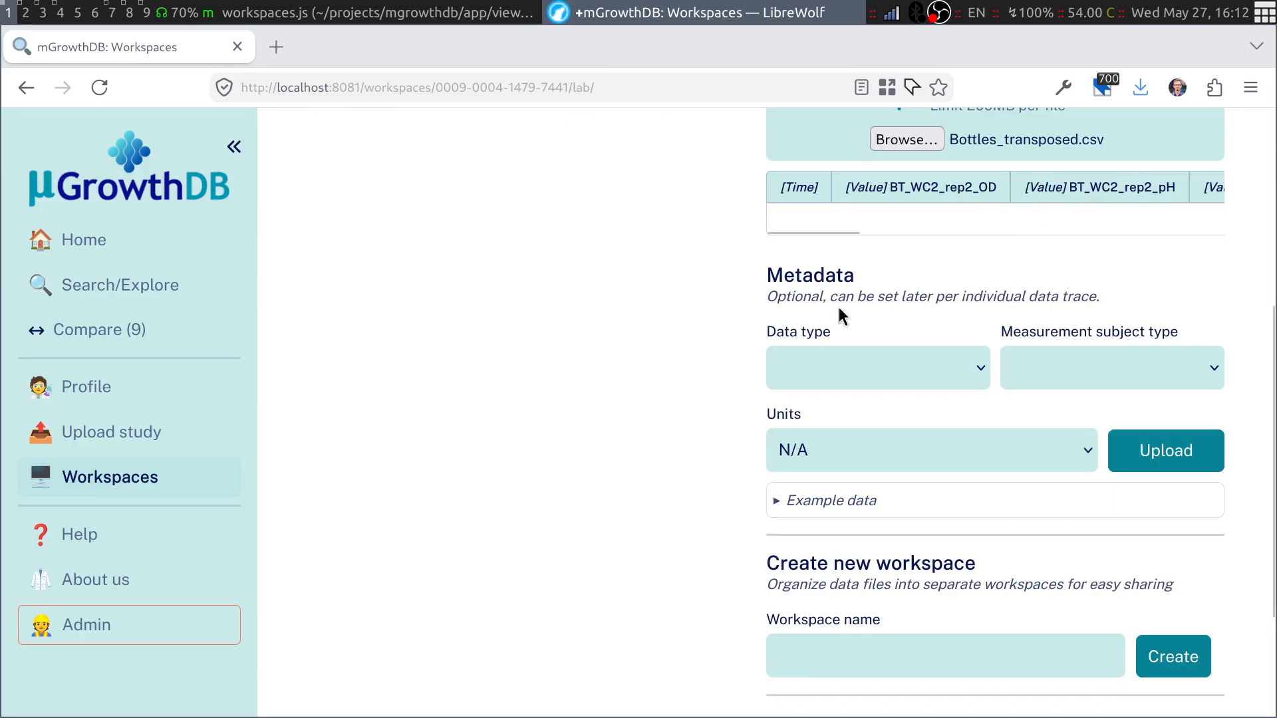
left_click(818, 365)
left_click(846, 440)
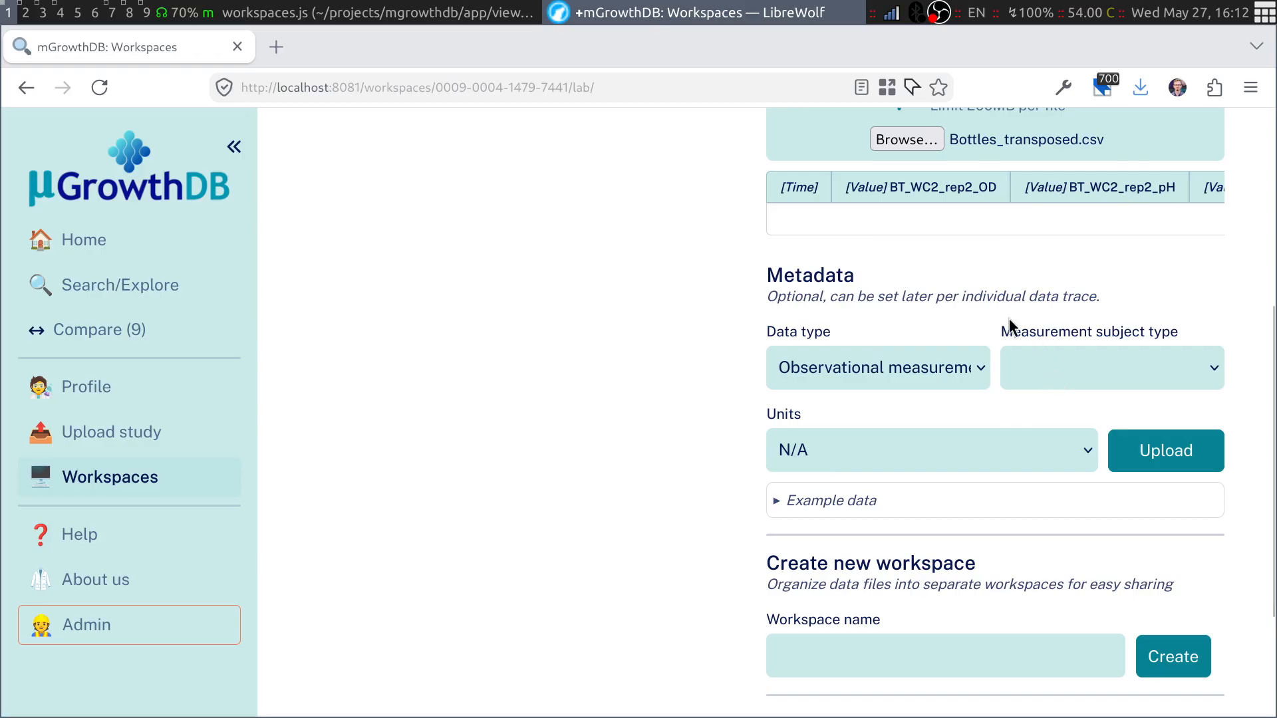
left_click_drag(839, 232, 1024, 233)
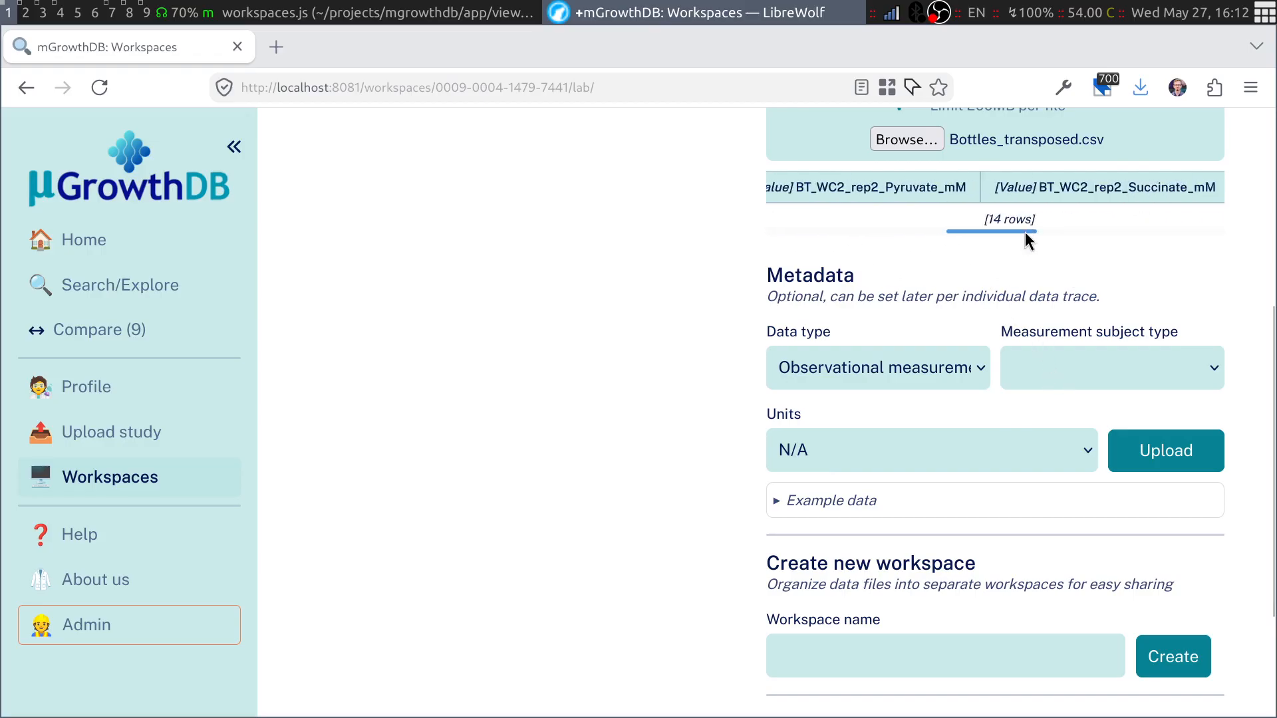
left_click(1092, 354)
left_click(1071, 497)
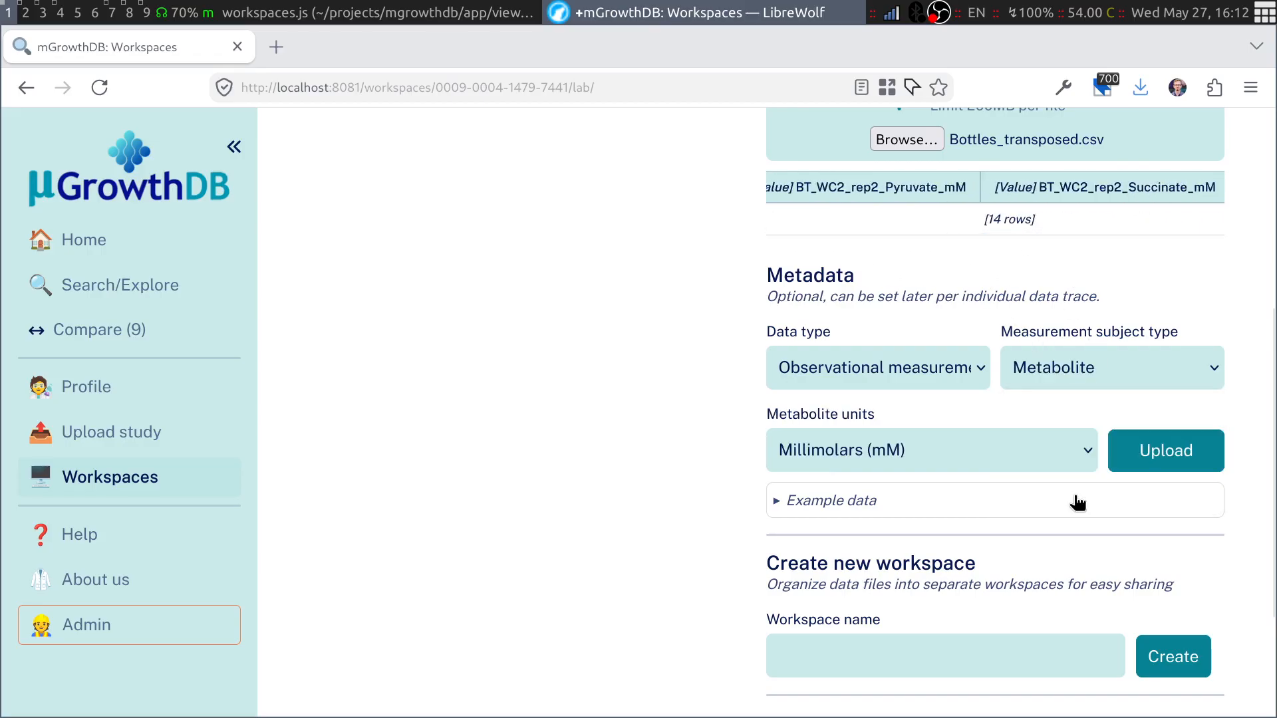
left_click(1203, 187)
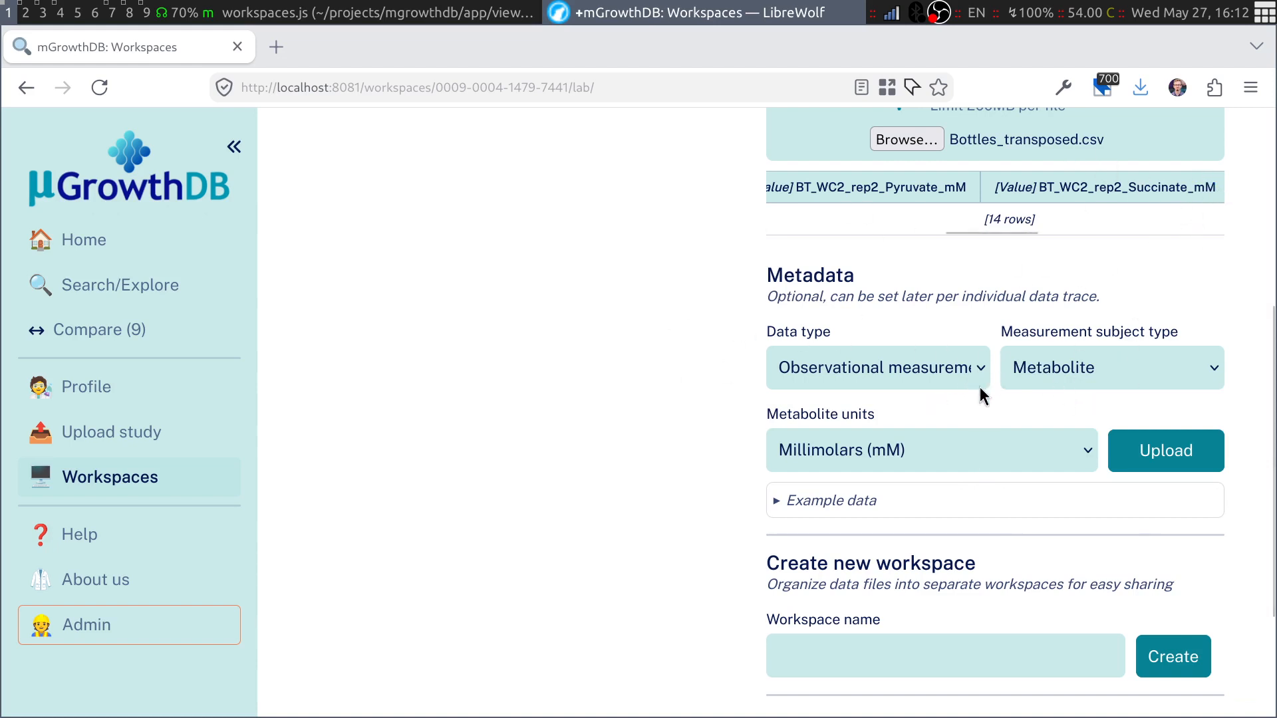
left_click(1163, 451)
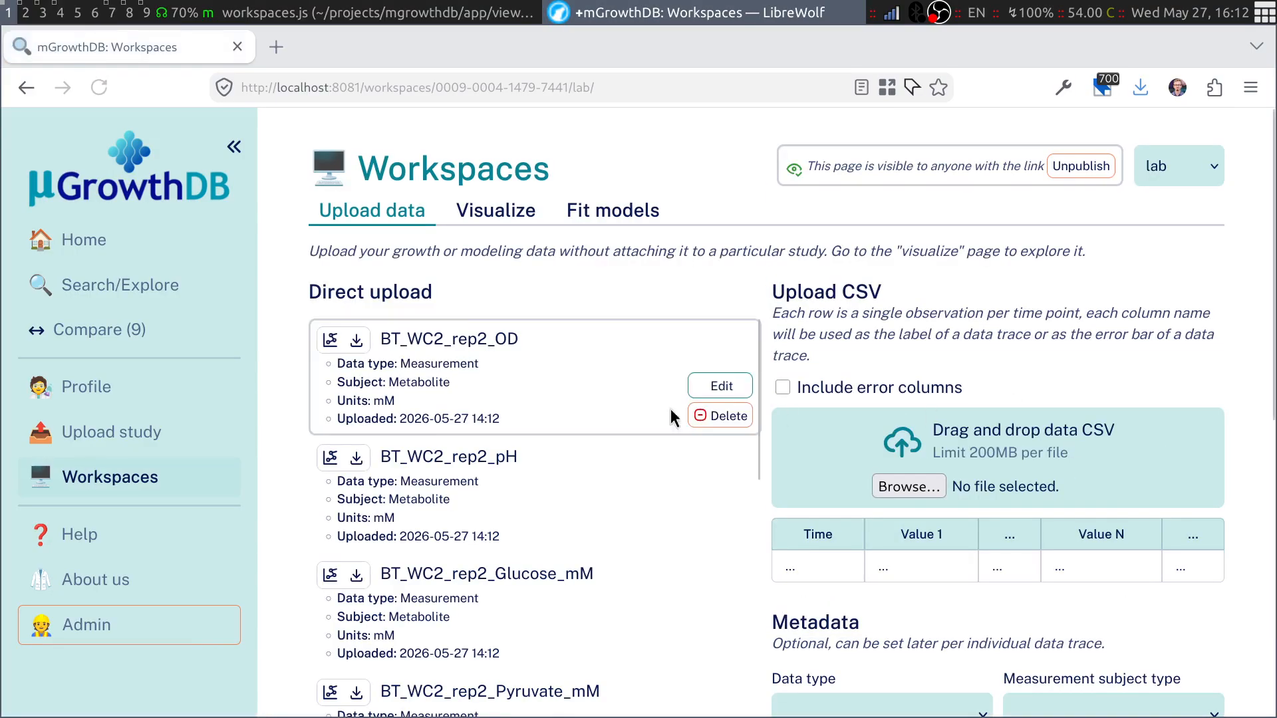
Change the BT_WC2_rep2_OD entry's measurement subject type to Microbial community and its growth units to N/A, and save it
scroll(665, 406, "down", 6)
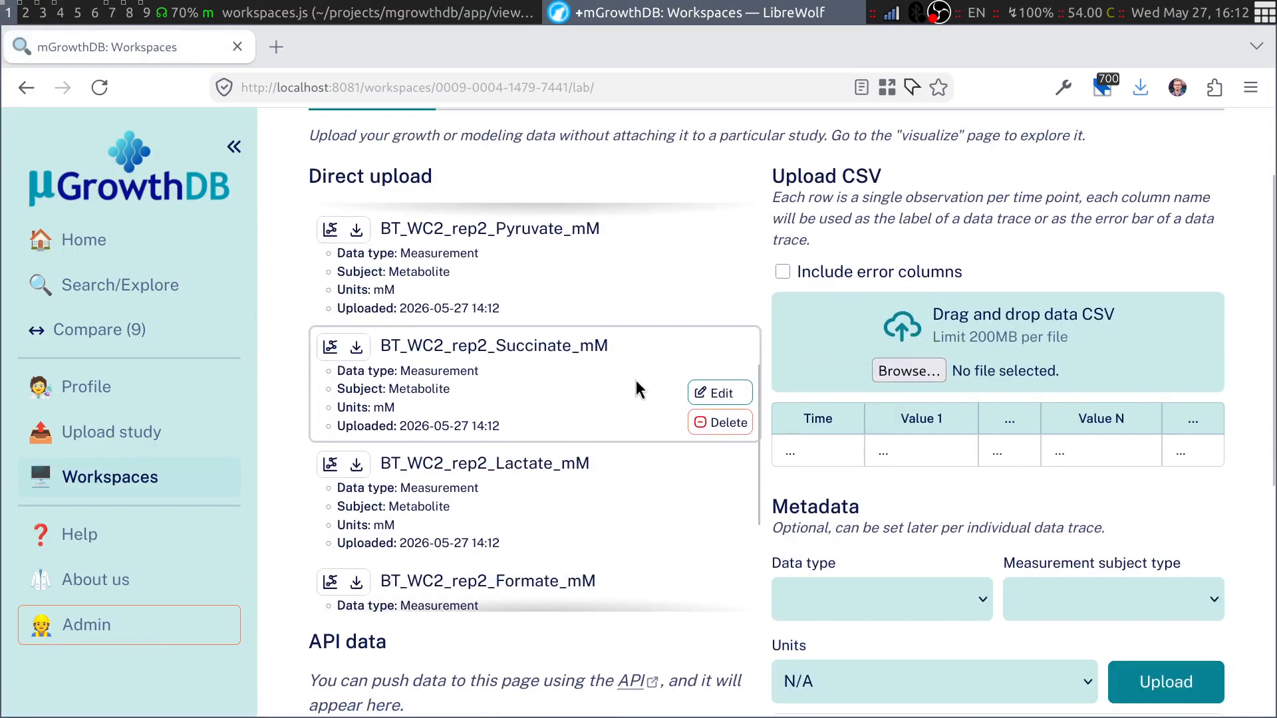
scroll(636, 381, "down", 5)
scroll(668, 397, "up", 8)
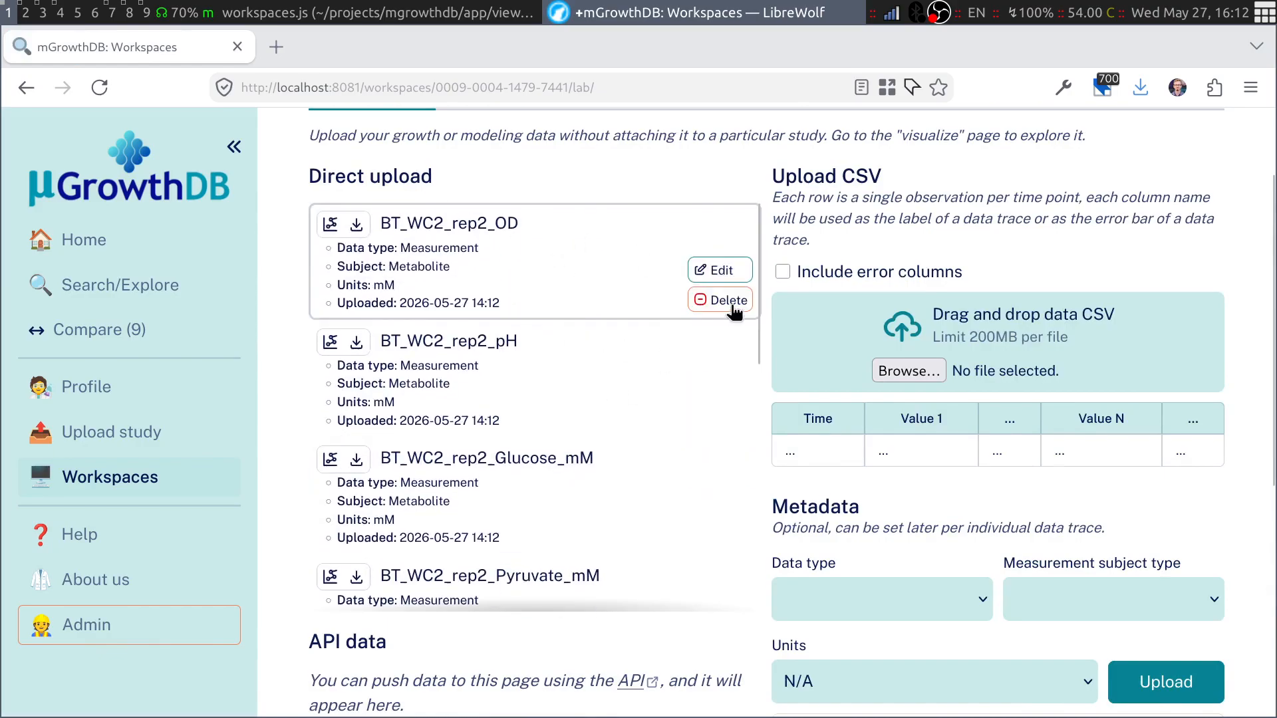
left_click(722, 270)
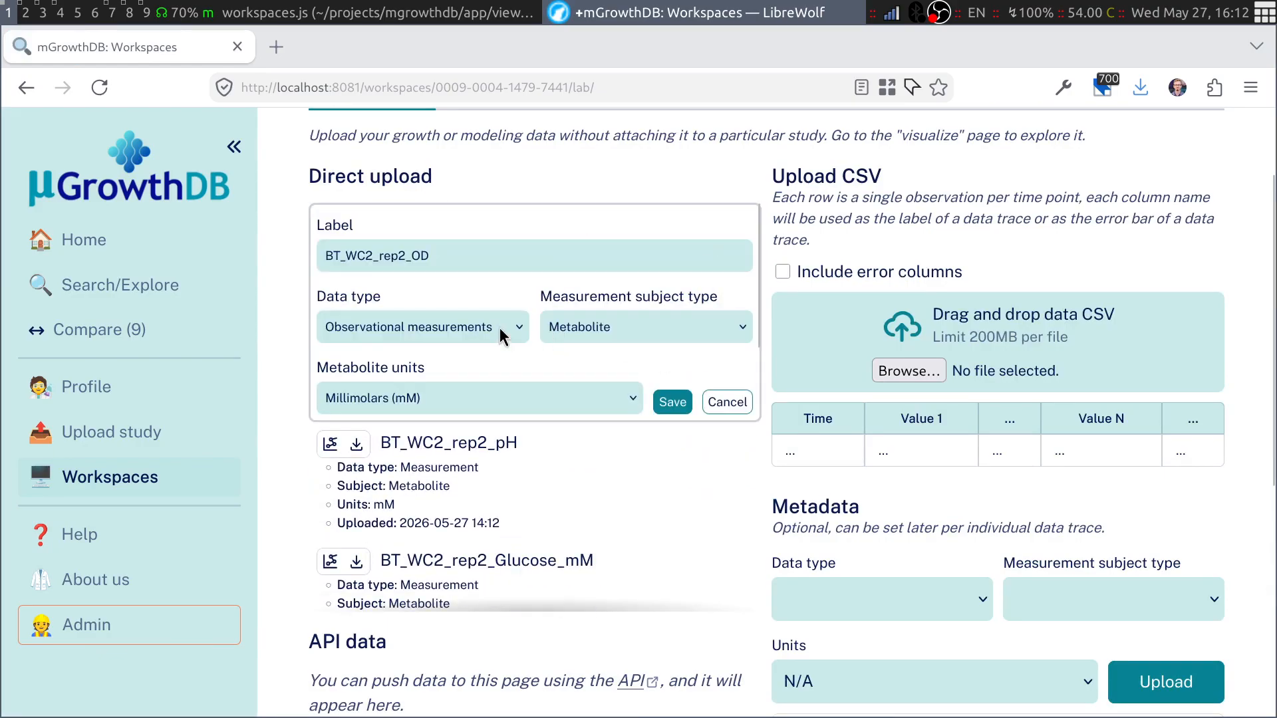
left_click(632, 326)
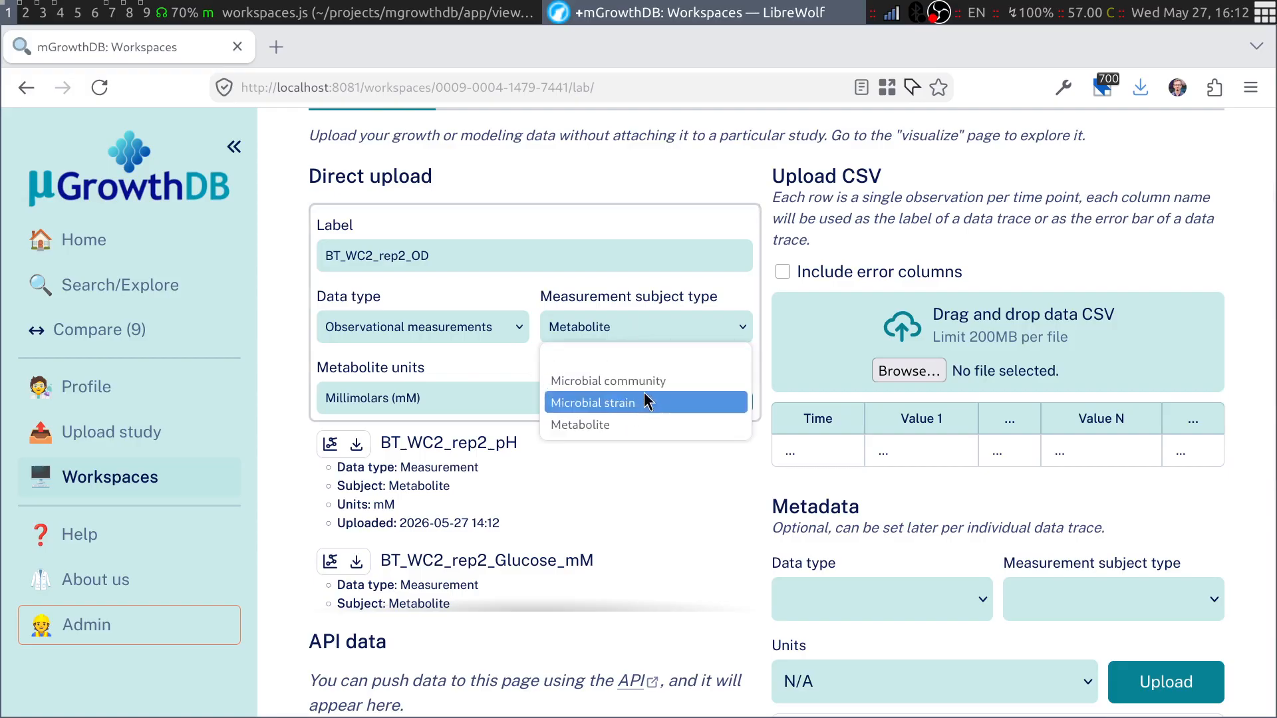
left_click(566, 382)
left_click(526, 404)
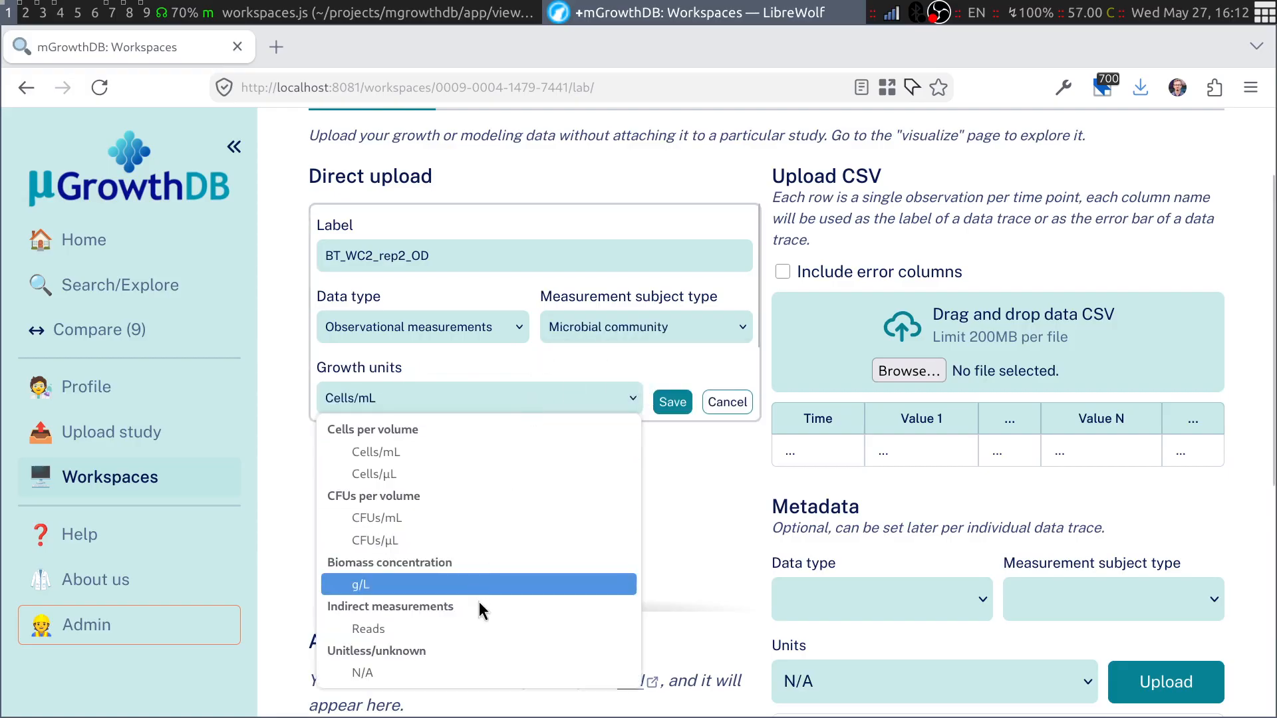
left_click(438, 674)
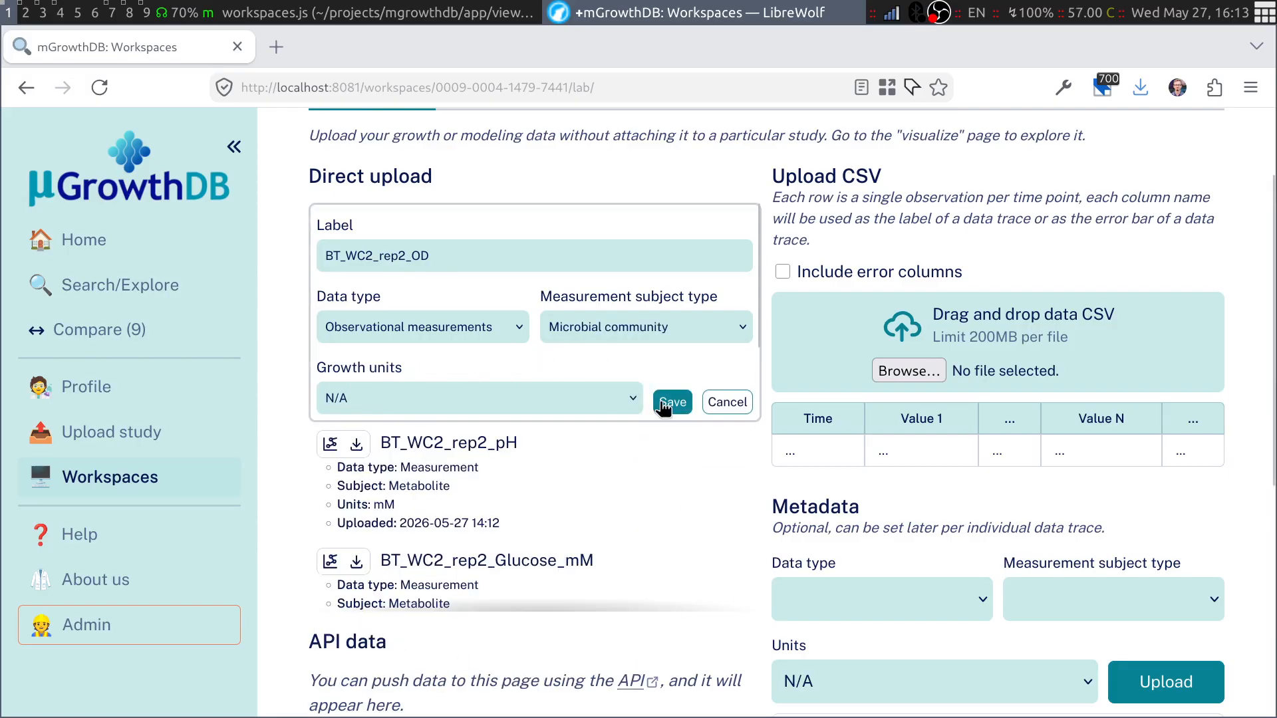
left_click(672, 402)
Set the BT_WC2_rep2_pH entry's measurement subject type to the blank option and save it
mouse_move(570, 362)
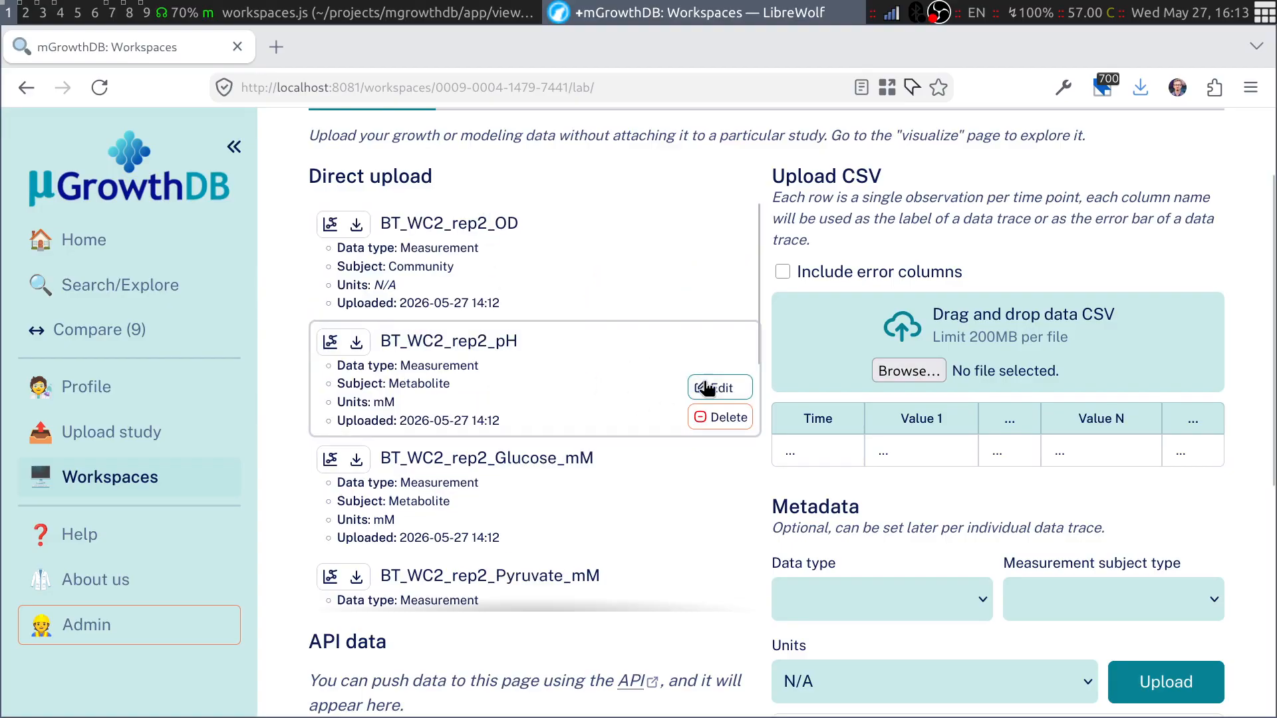
left_click(708, 389)
left_click(567, 447)
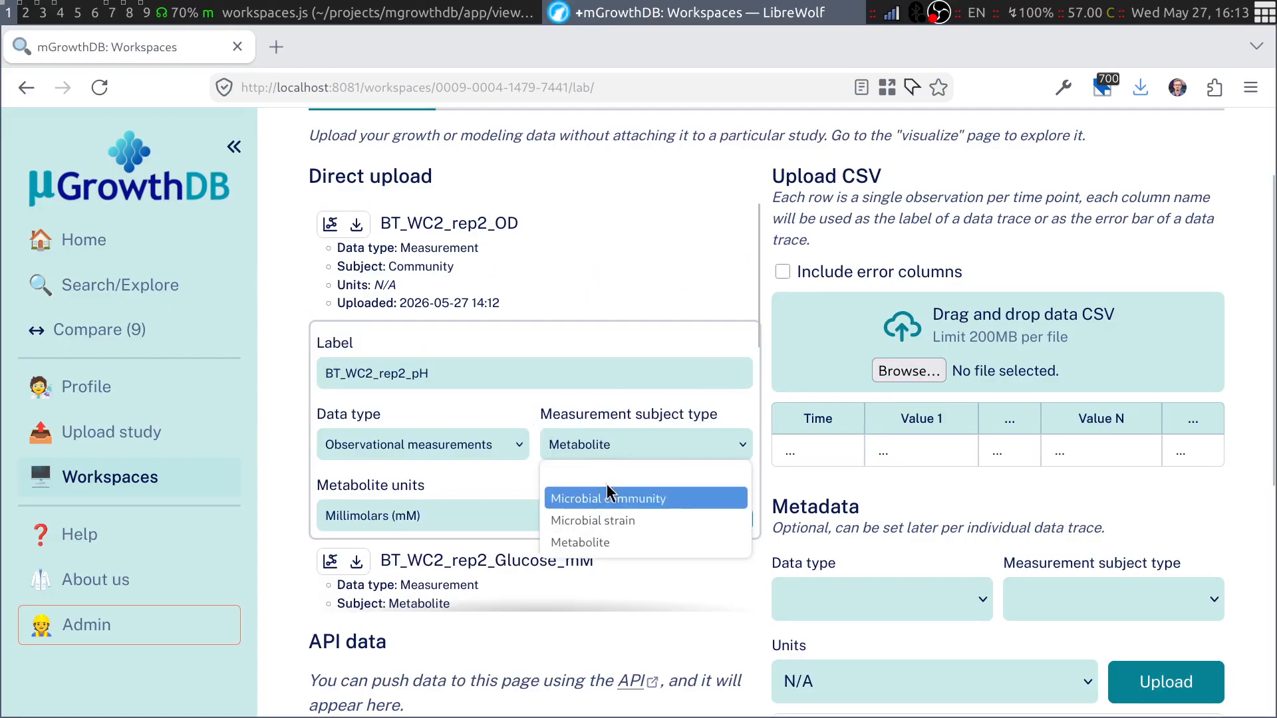
left_click(562, 473)
left_click(659, 529)
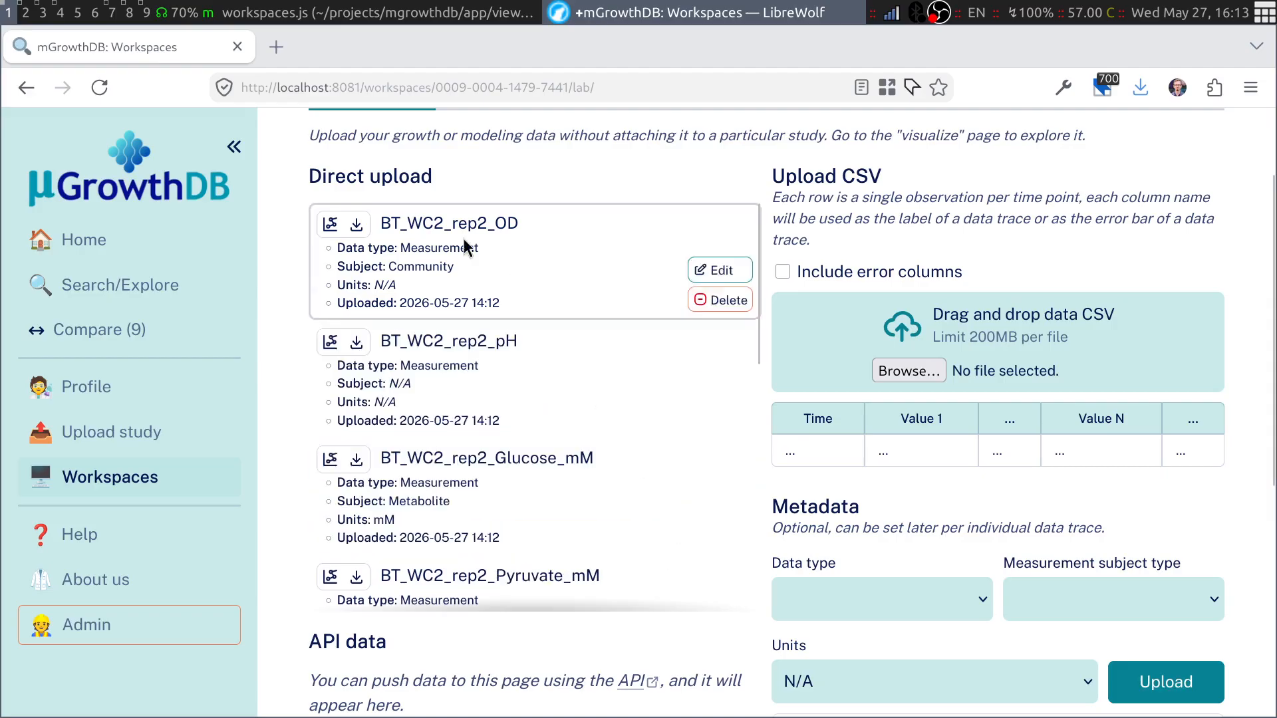
Chart all directly uploaded BT_WC2_rep2 traces on the lab workspace's visualization page
mouse_move(528, 397)
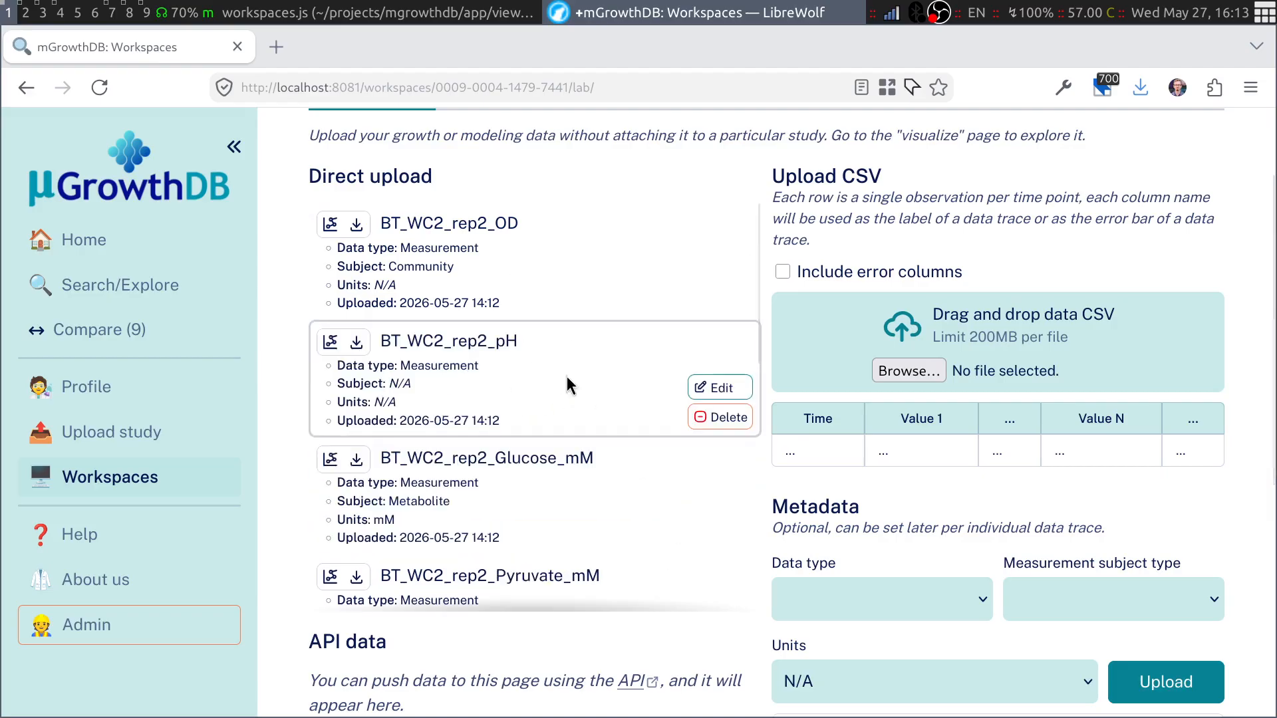
scroll(641, 258, "up", 1)
scroll(641, 258, "up", 1)
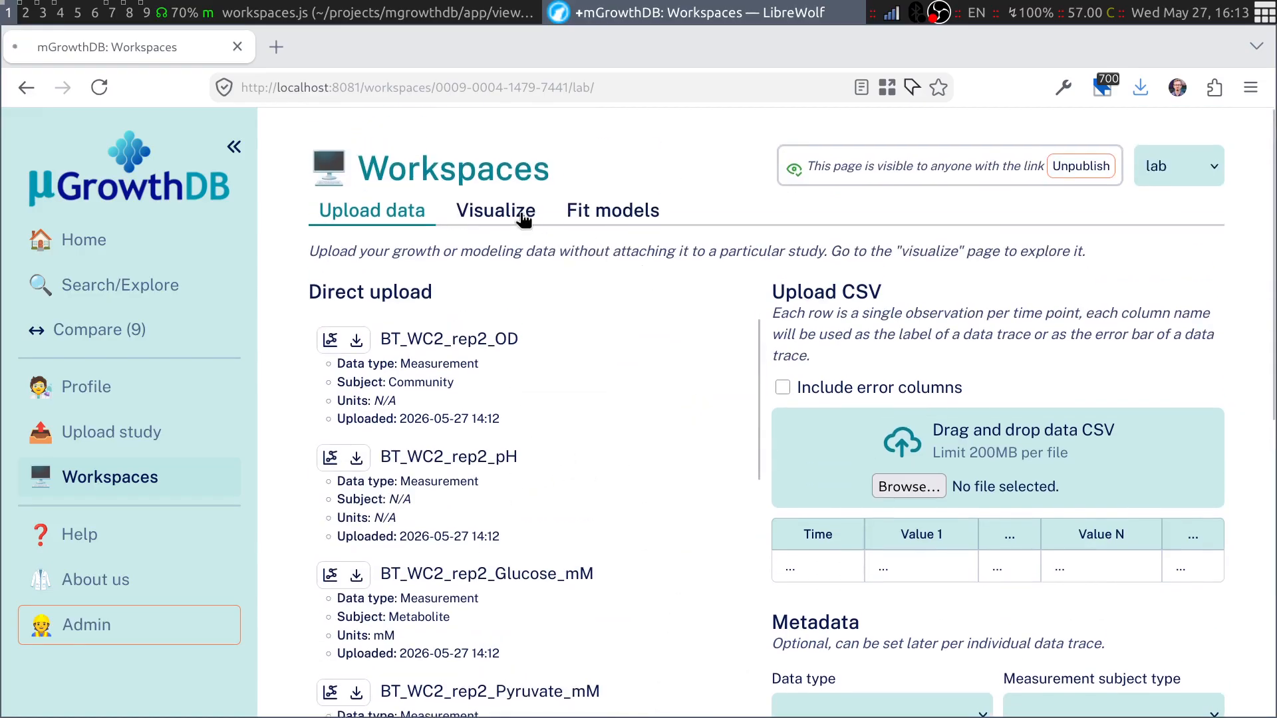
left_click(499, 211)
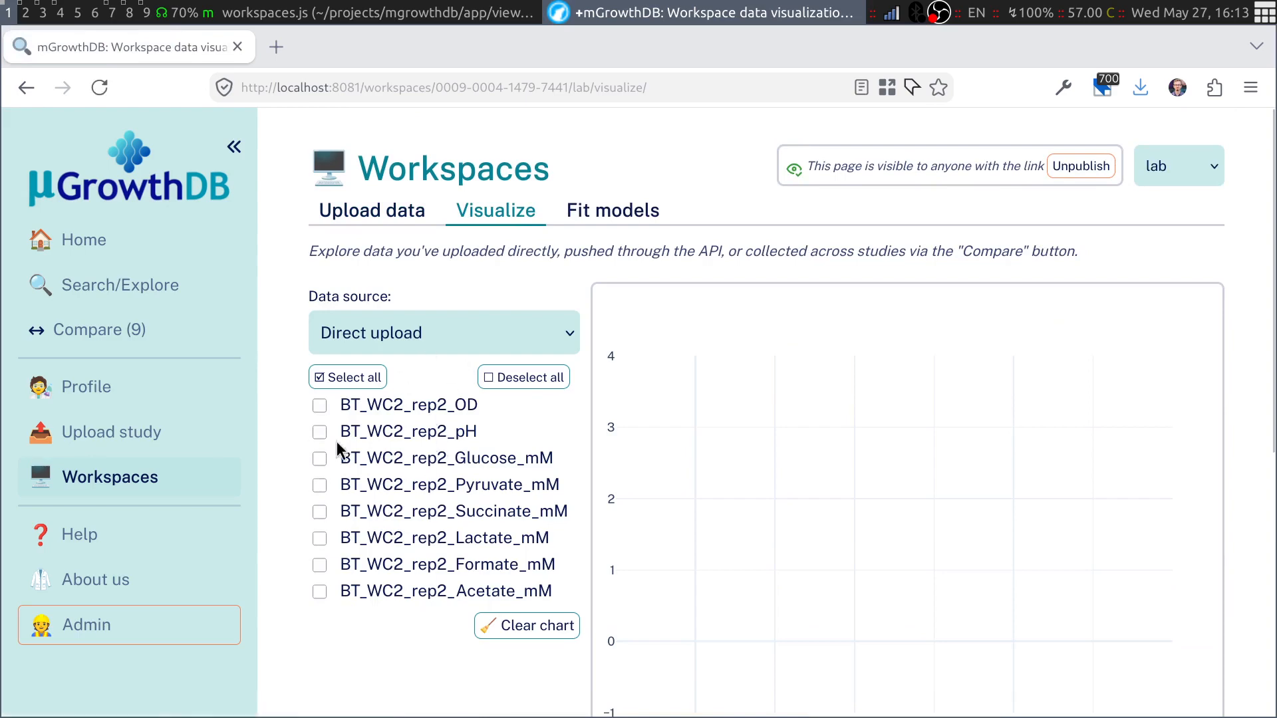
left_click(355, 378)
scroll(441, 517, "down", 5)
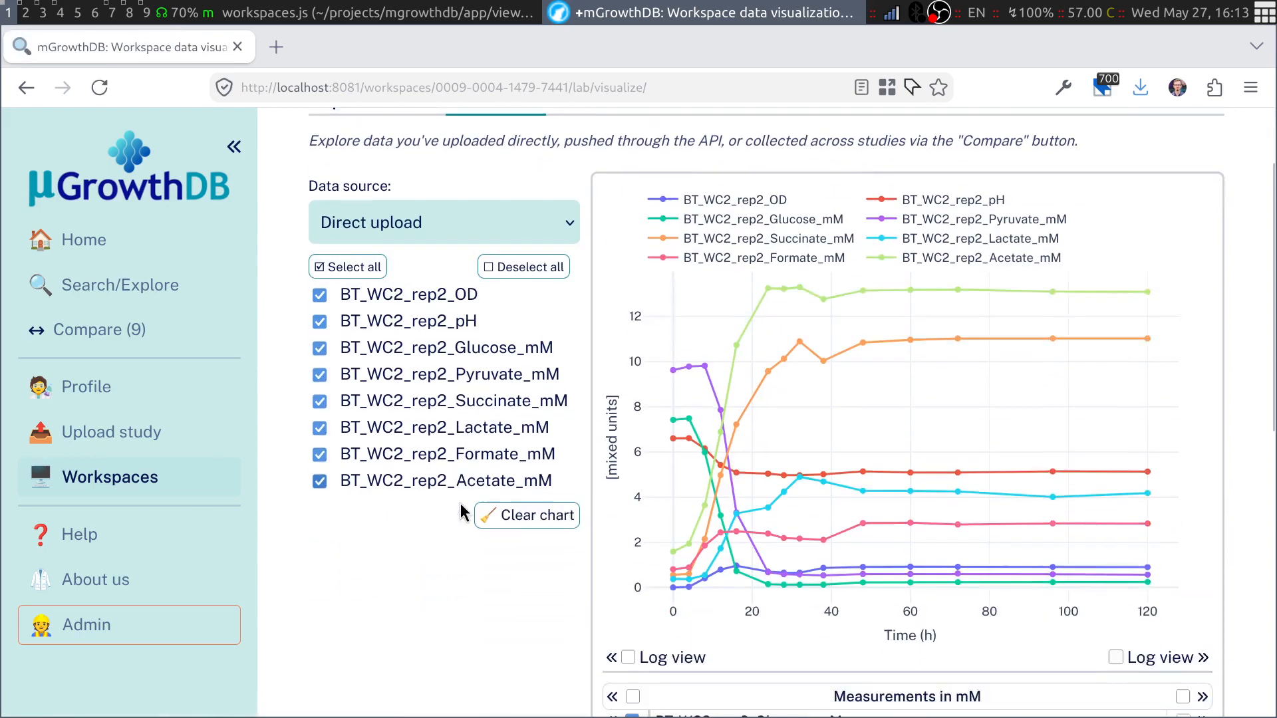
scroll(548, 490, "down", 2)
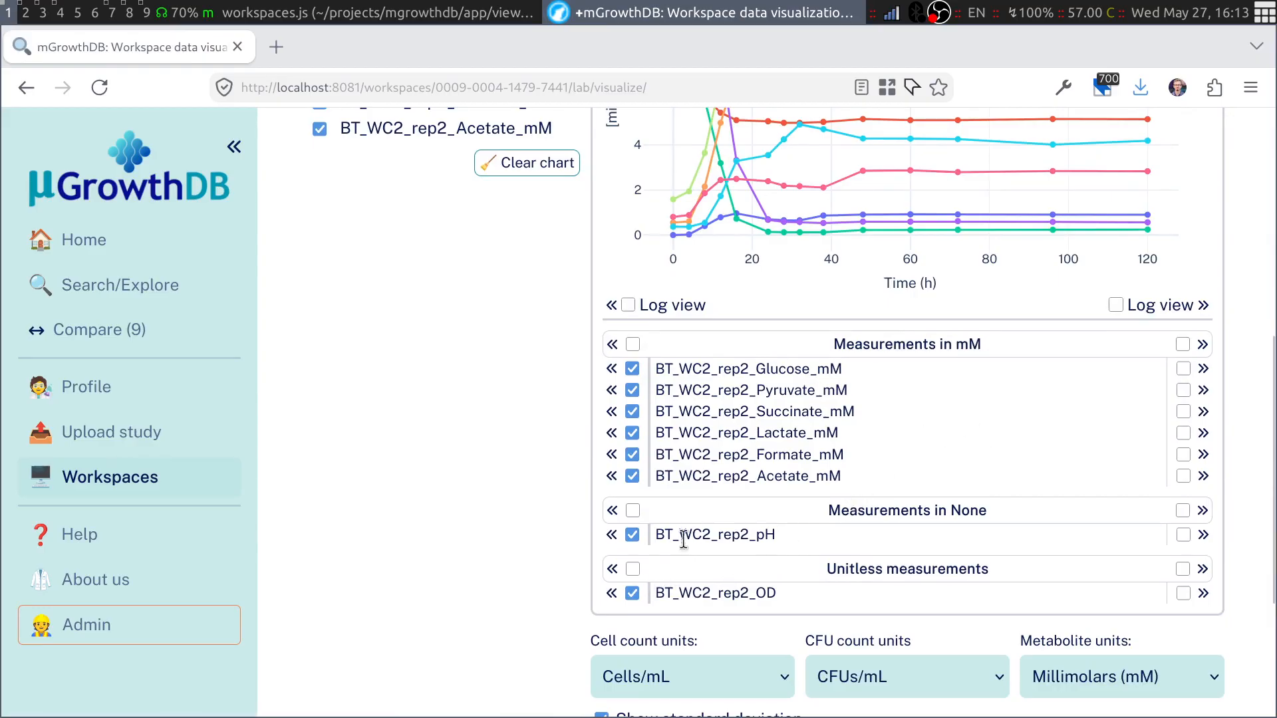
Move all mM measurements to the chart's right axis and hide the BT_WC2_rep2_pH trace
left_click(1183, 344)
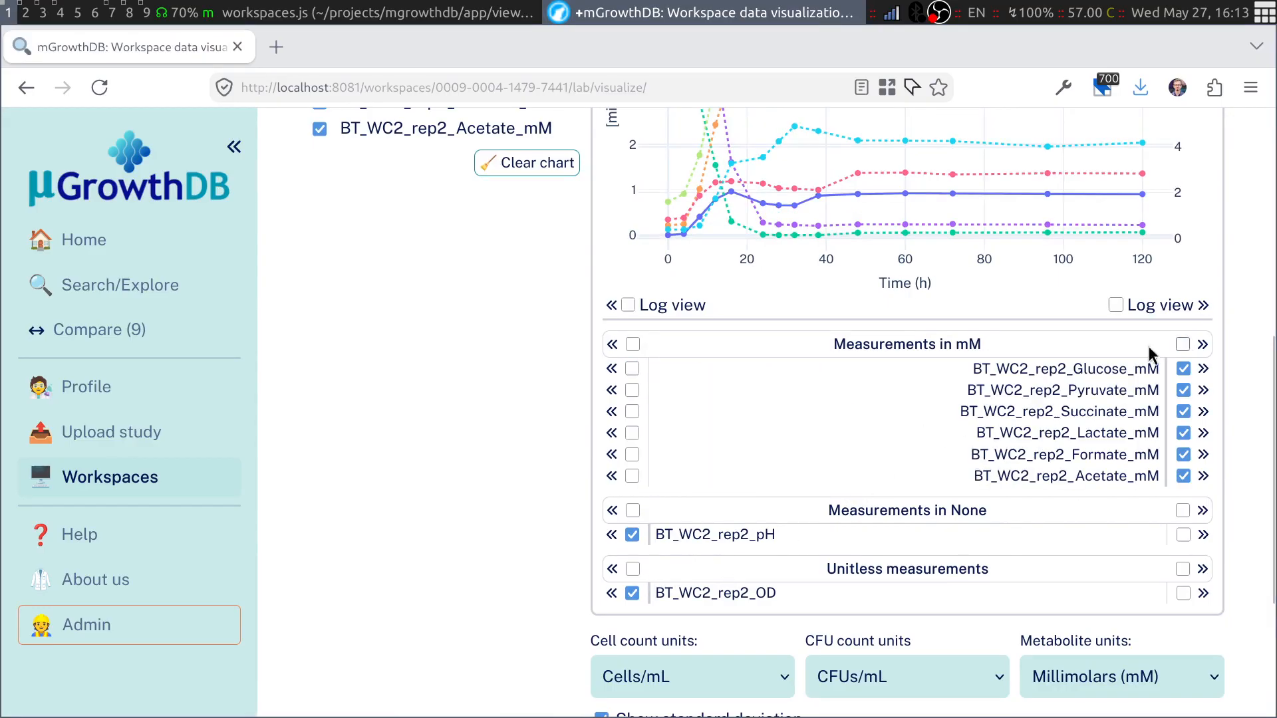
left_click(631, 536)
scroll(516, 522, "up", 4)
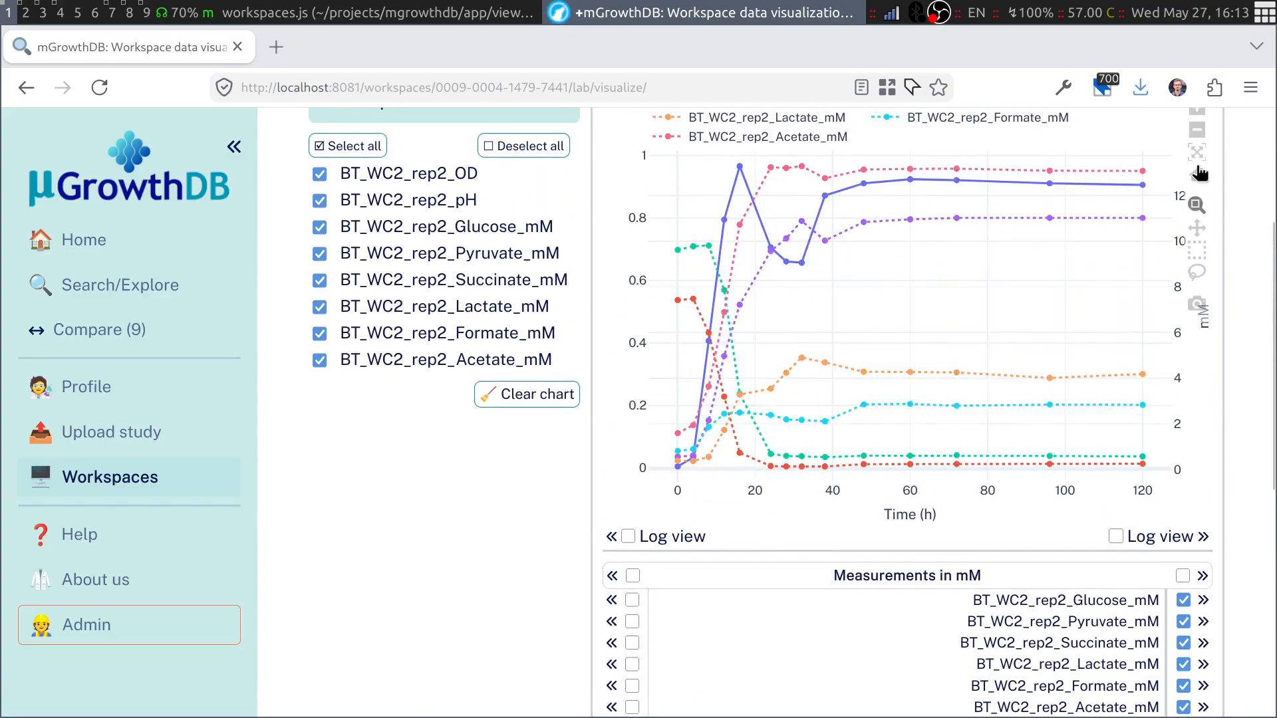
scroll(543, 506, "down", 4)
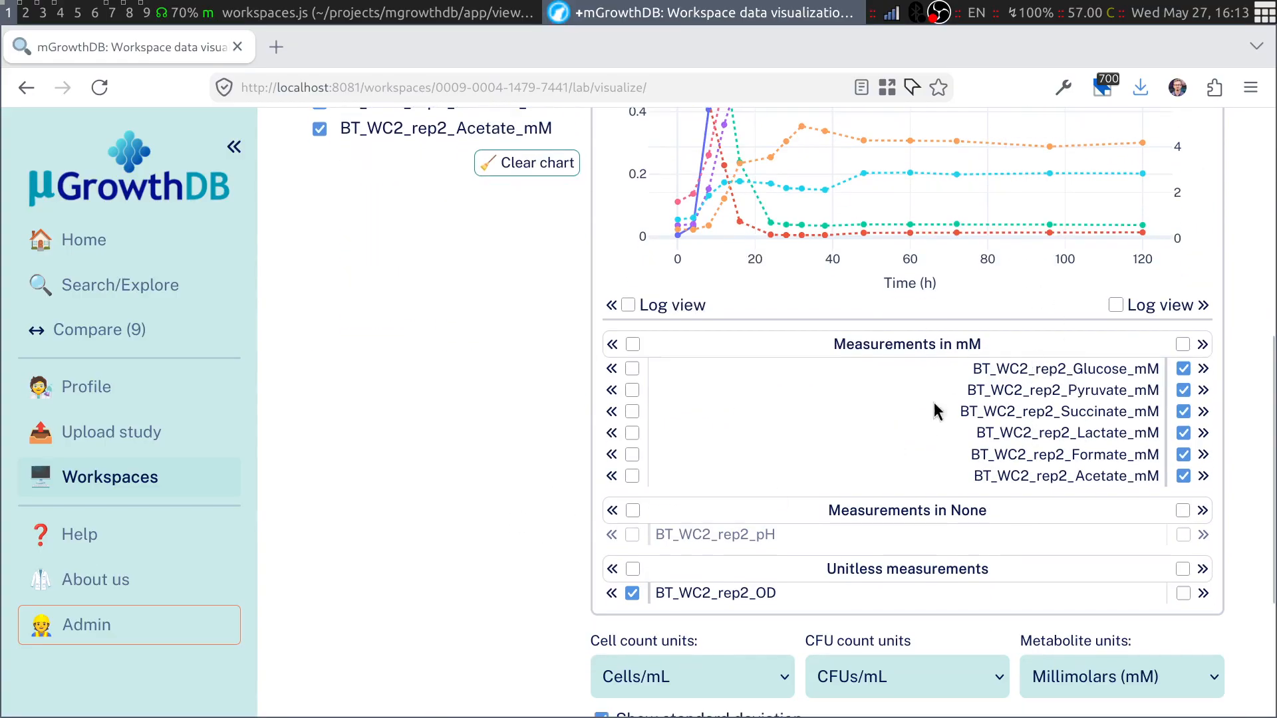
scroll(445, 557, "up", 6)
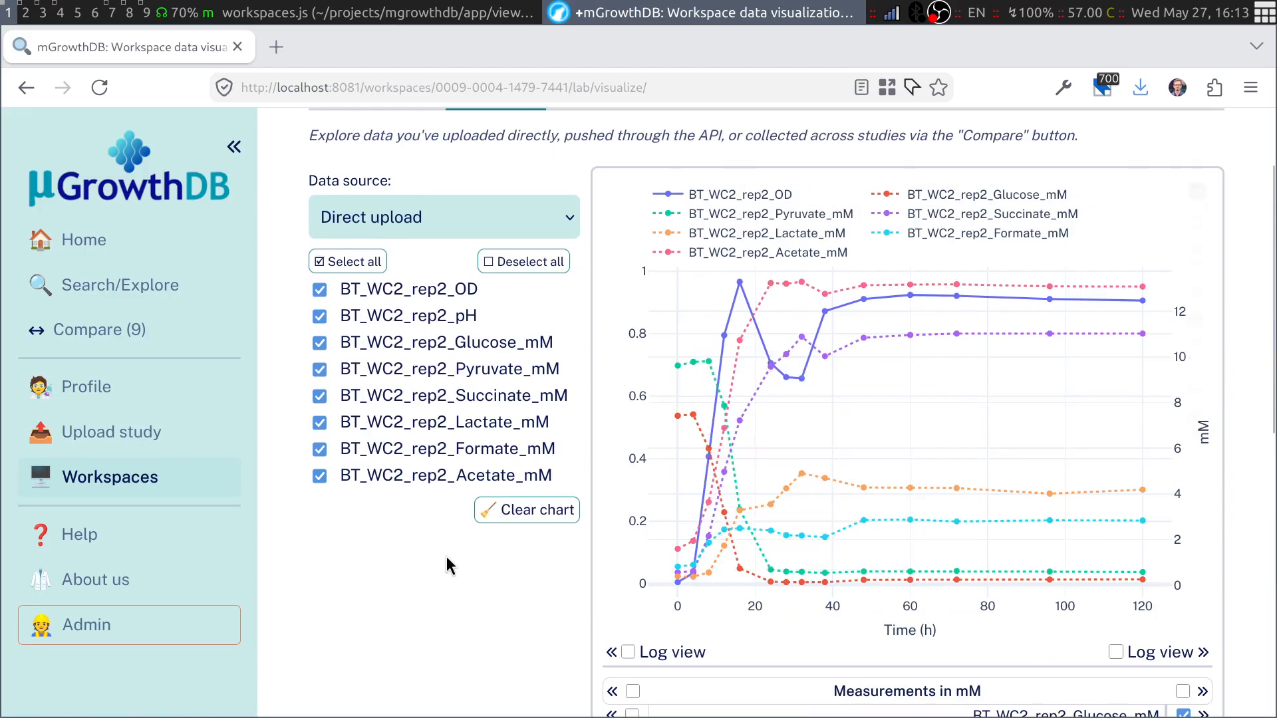
scroll(441, 573, "up", 2)
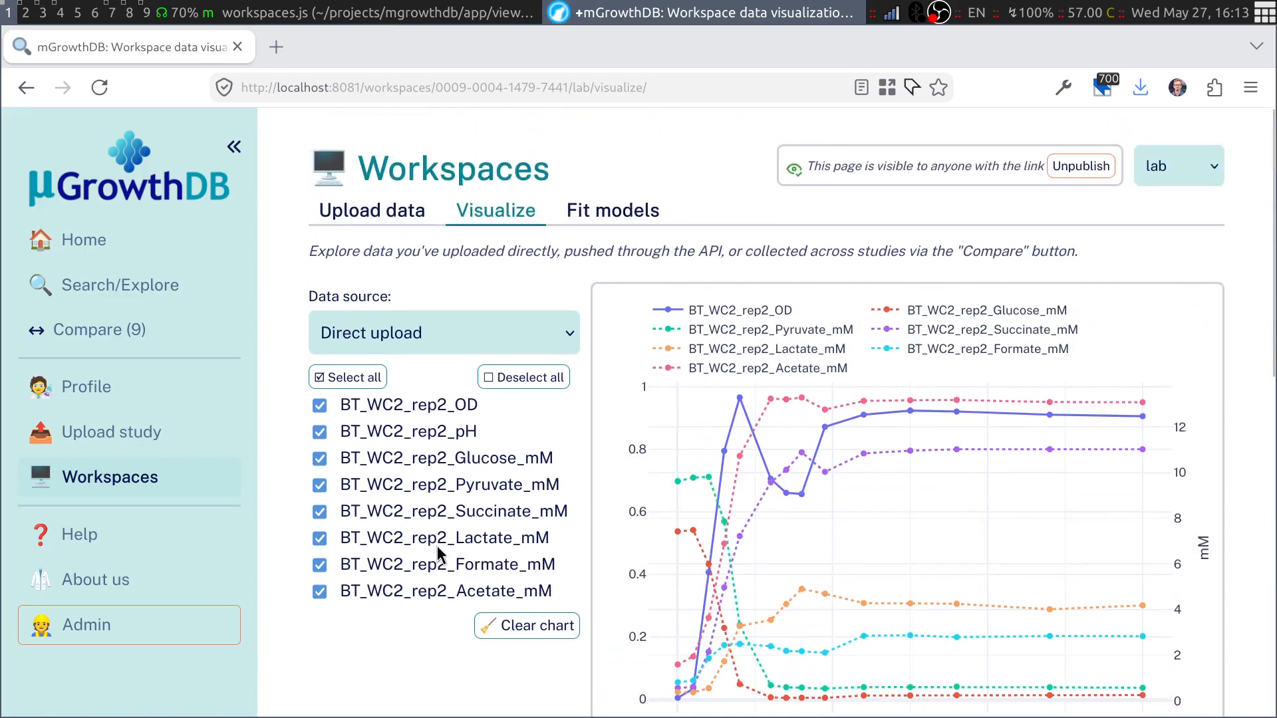
Return to the lab workspace's upload page and review its direct upload entries and CSV upload form
left_click(380, 219)
scroll(580, 410, "down", 5)
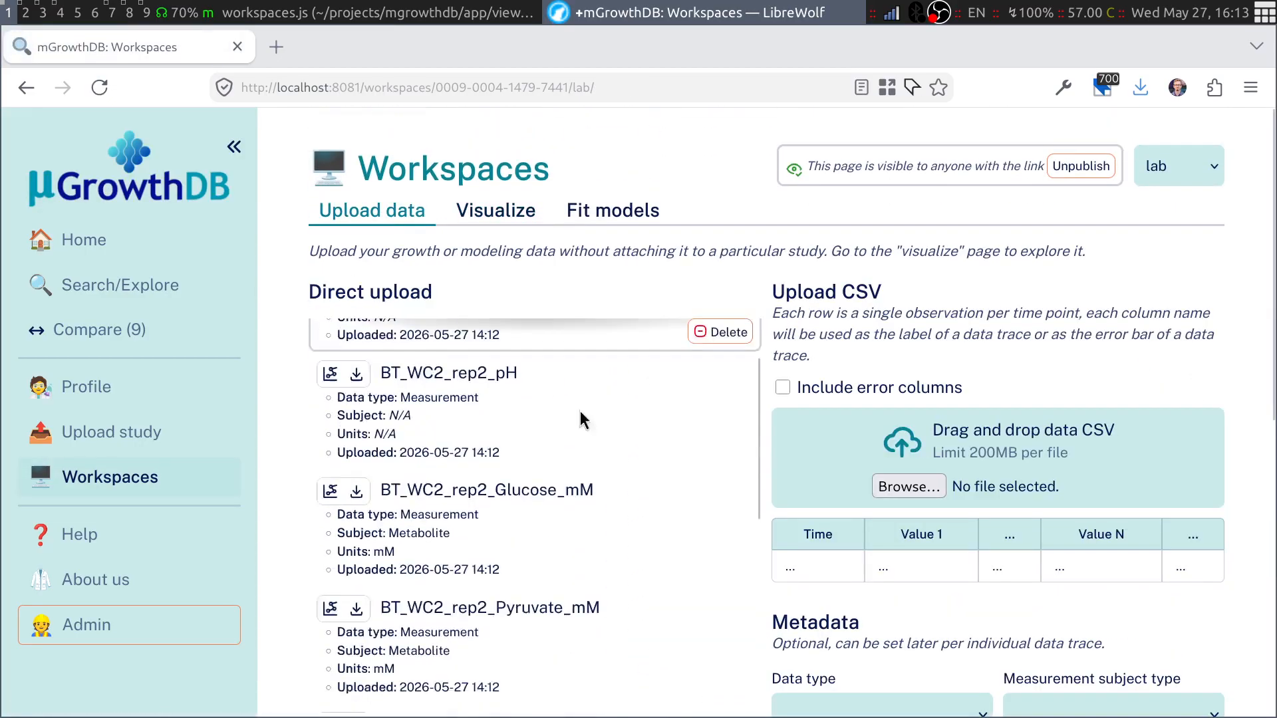
scroll(609, 487, "down", 5)
scroll(641, 444, "up", 8)
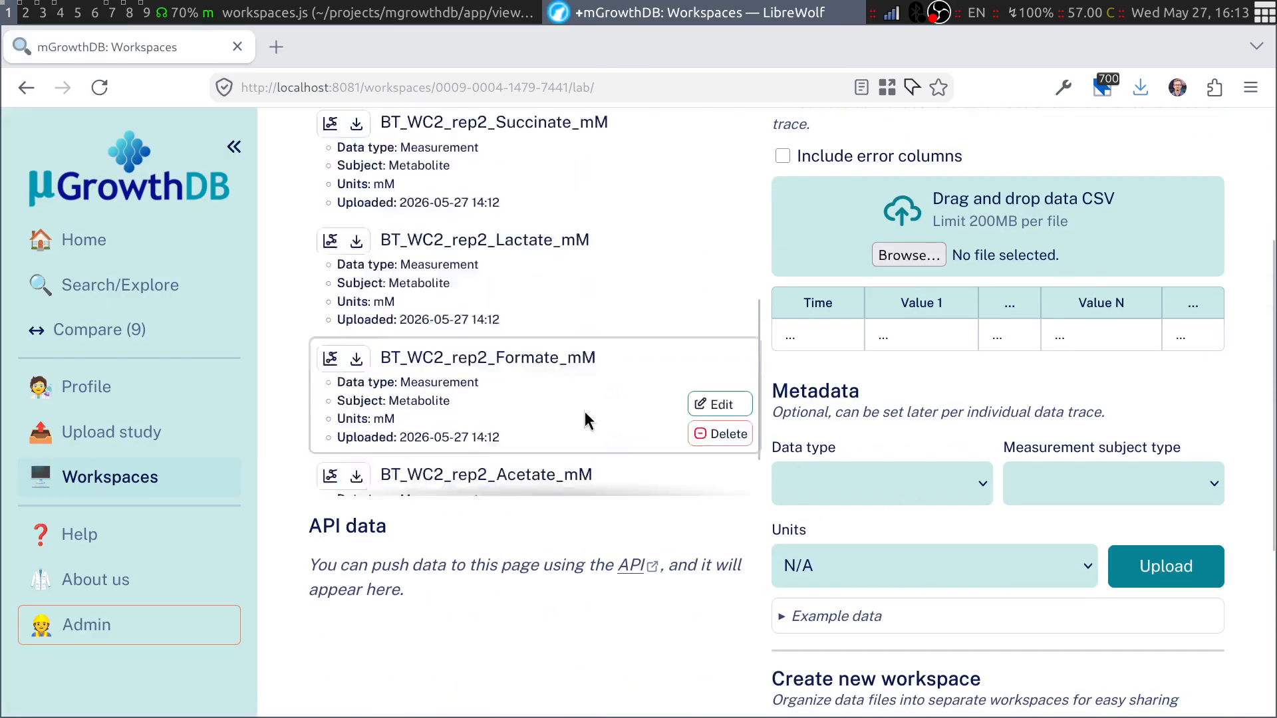
scroll(601, 421, "up", 2)
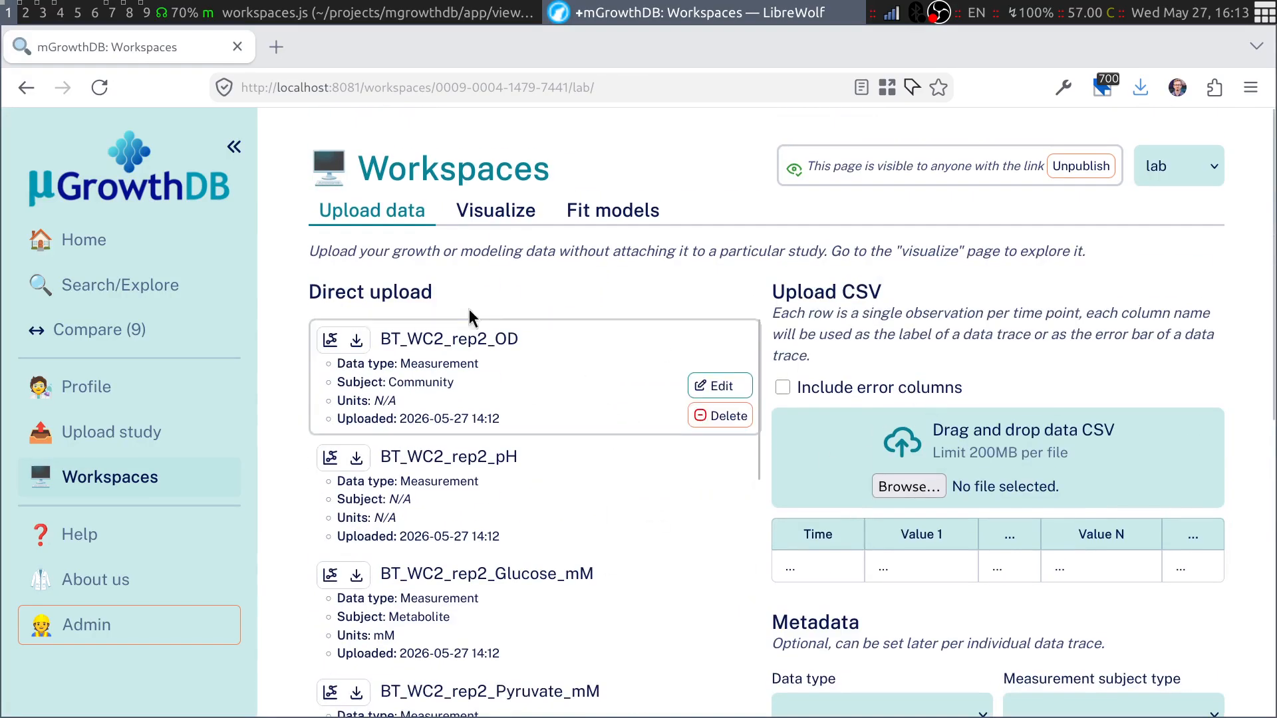
scroll(1003, 398, "down", 7)
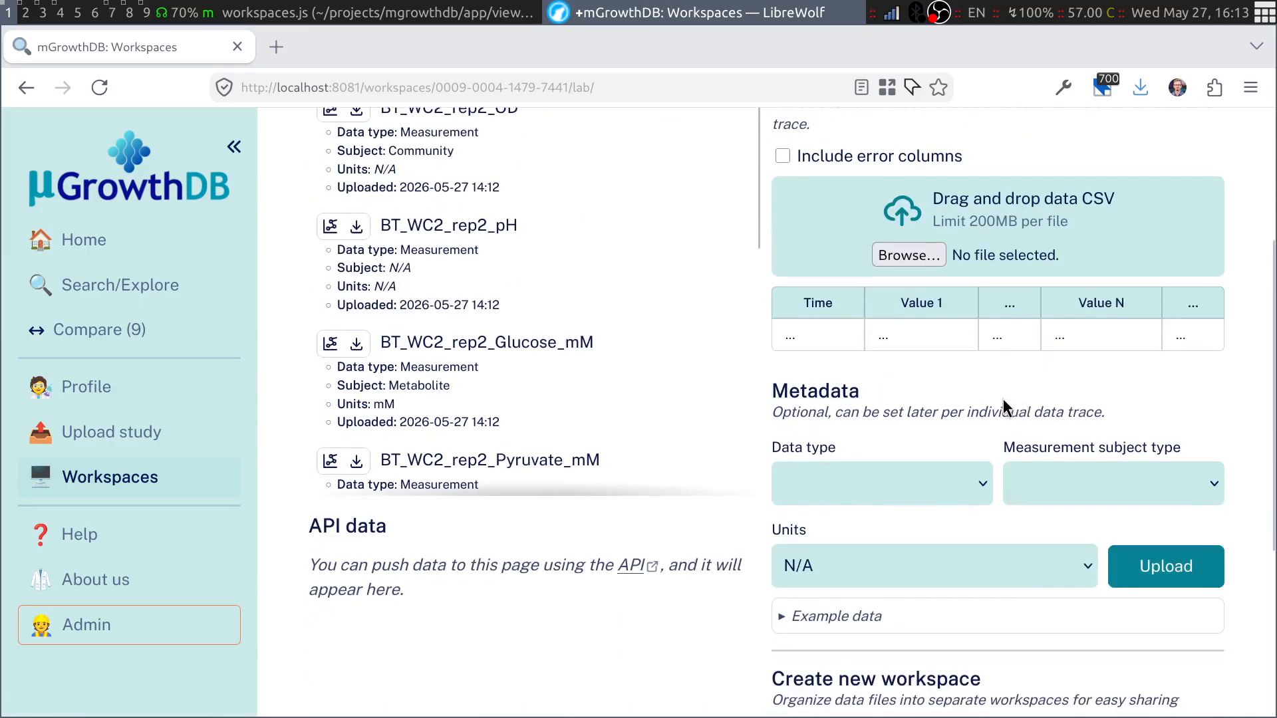
scroll(642, 432, "up", 5)
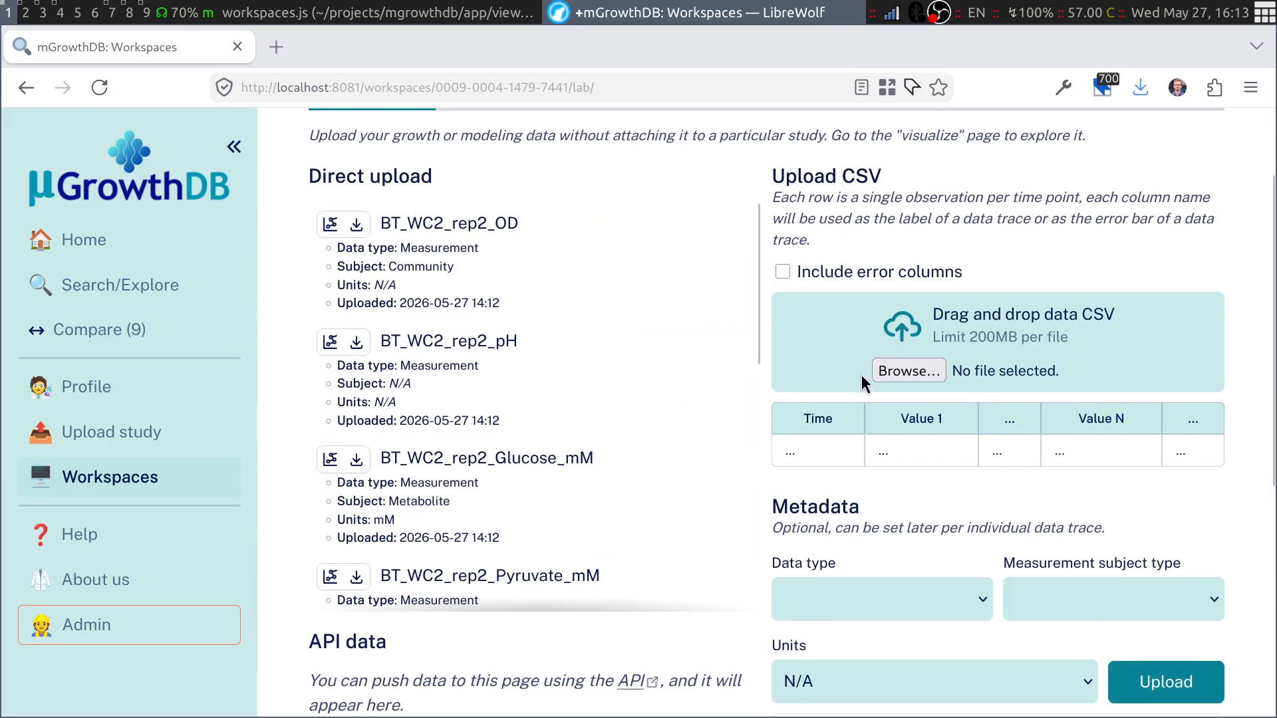
Clear all uploads from the lab workspace
scroll(870, 437, "down", 6)
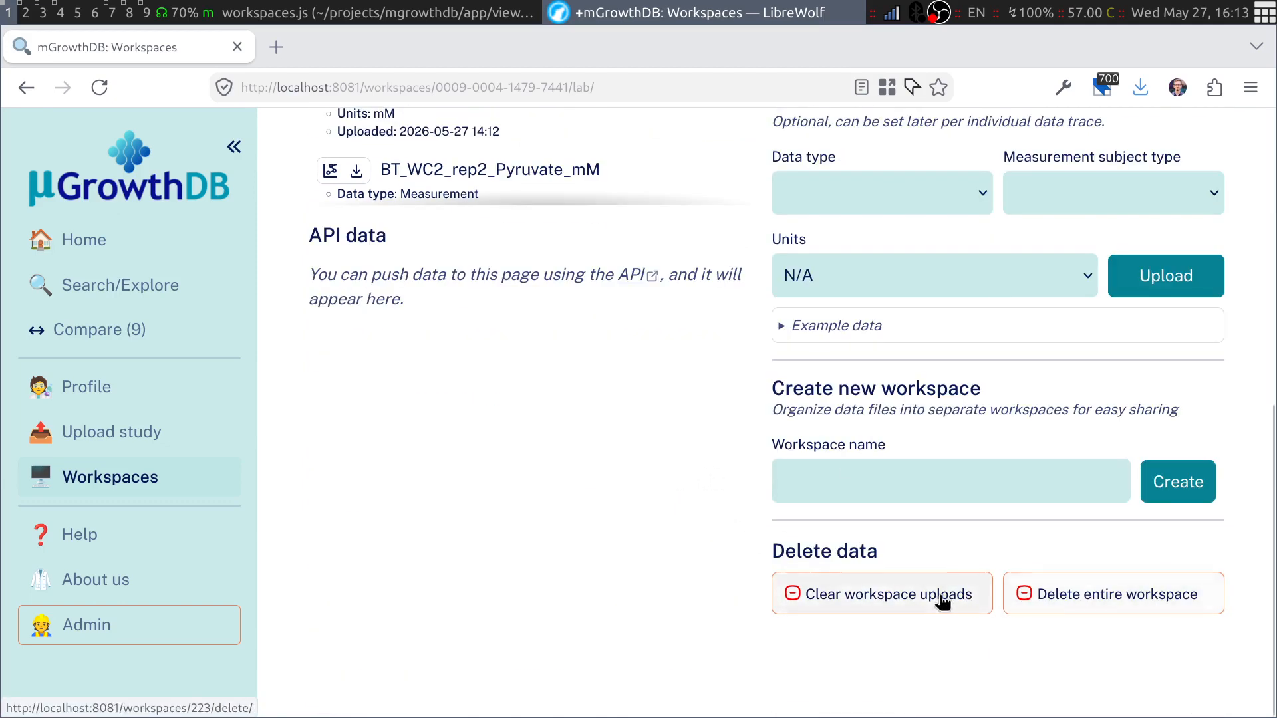
left_click(955, 594)
left_click(771, 455)
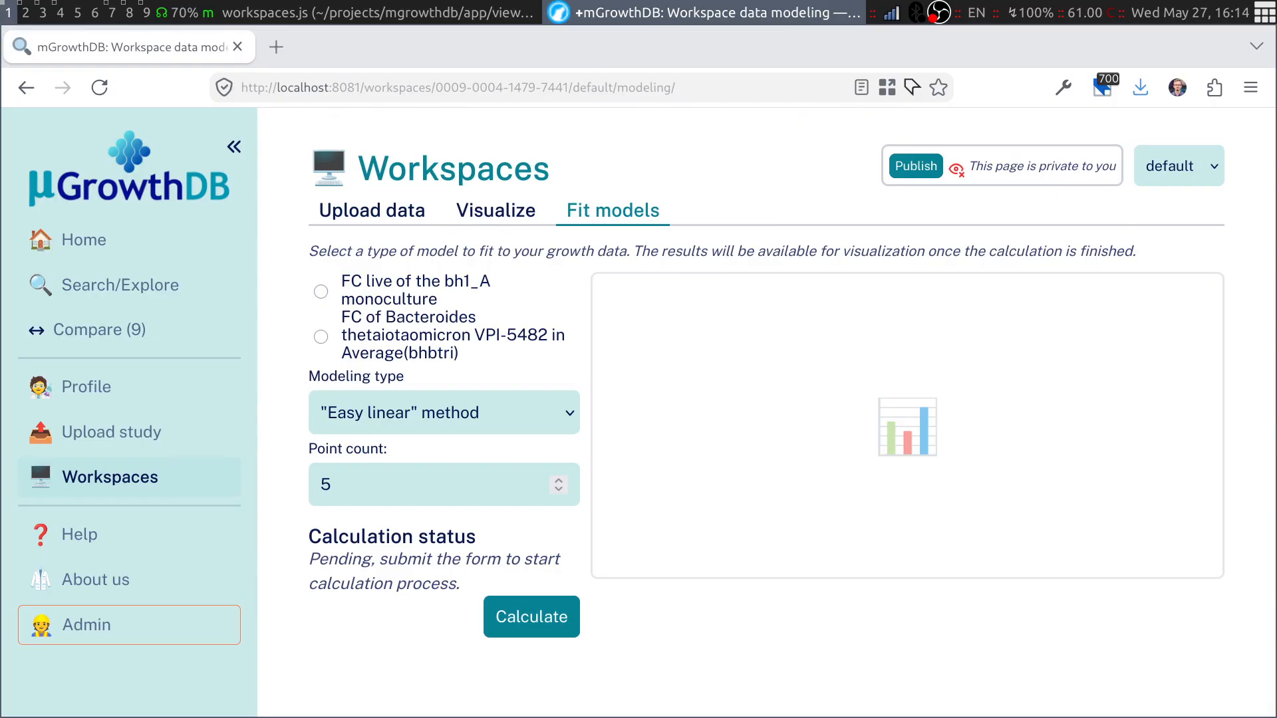
Fit the "Easy linear" method with a point count of 5 to the FC live of the bh1_A monoculture trace
left_click(320, 292)
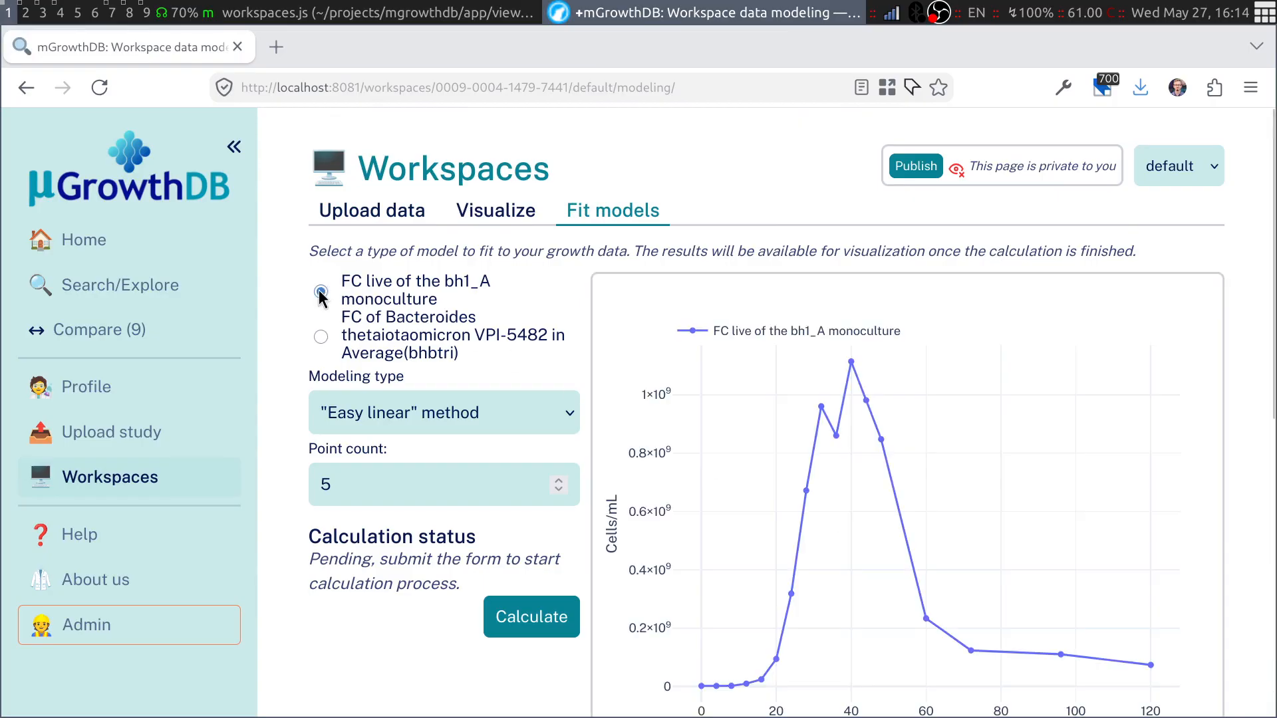
left_click(462, 414)
left_click(454, 466)
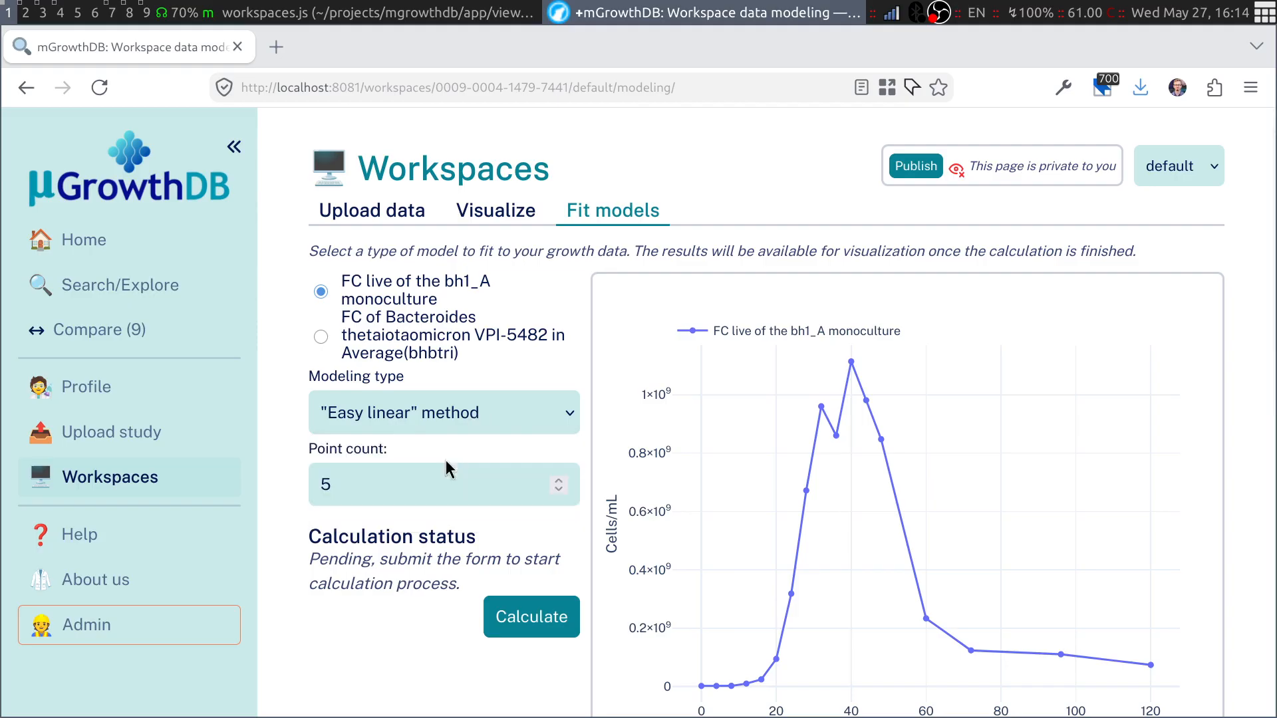
scroll(479, 495, "down", 3)
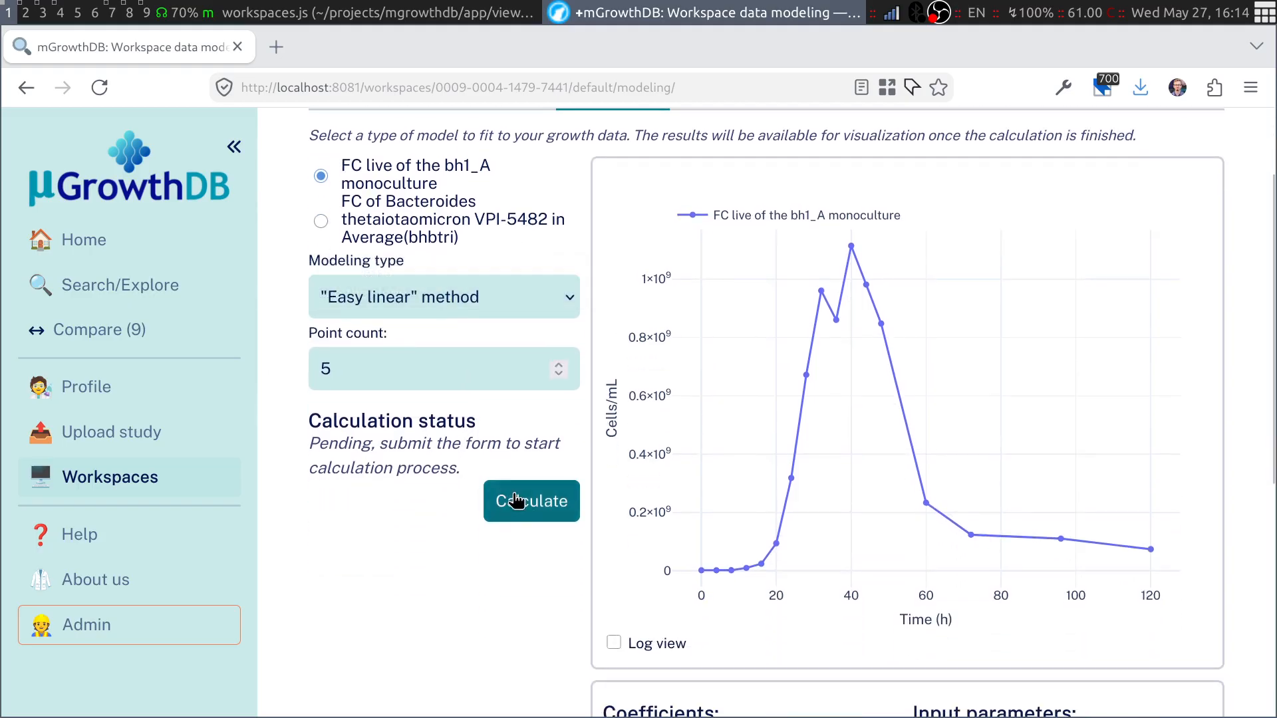
left_click(517, 500)
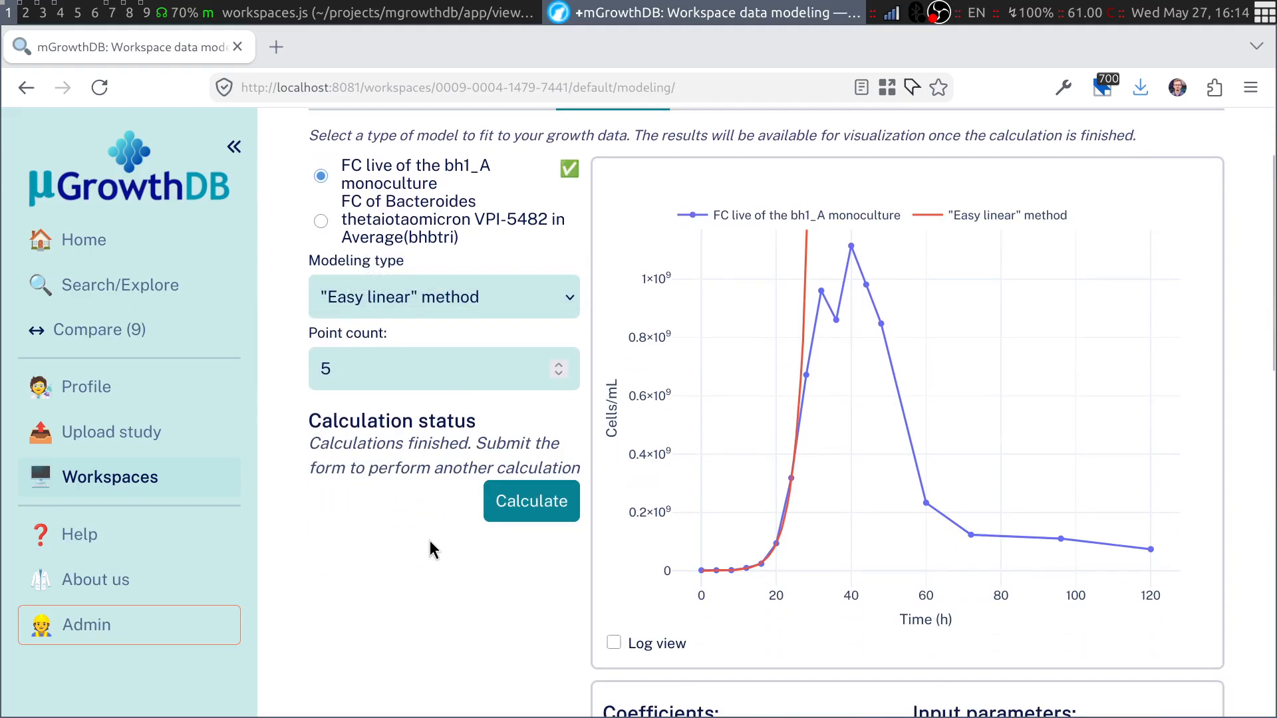
Show the easy linear fit in log view and review its coefficients, quality of fit and growthrates output
left_click(616, 644)
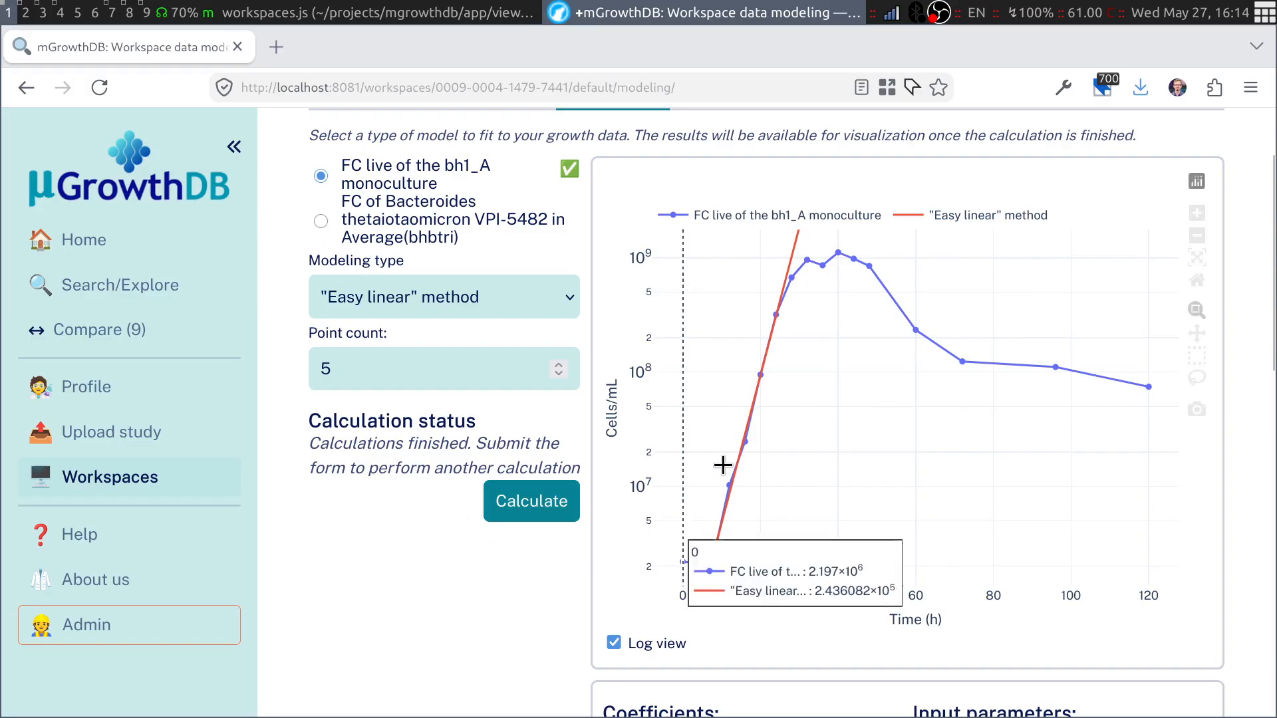
scroll(473, 565, "down", 8)
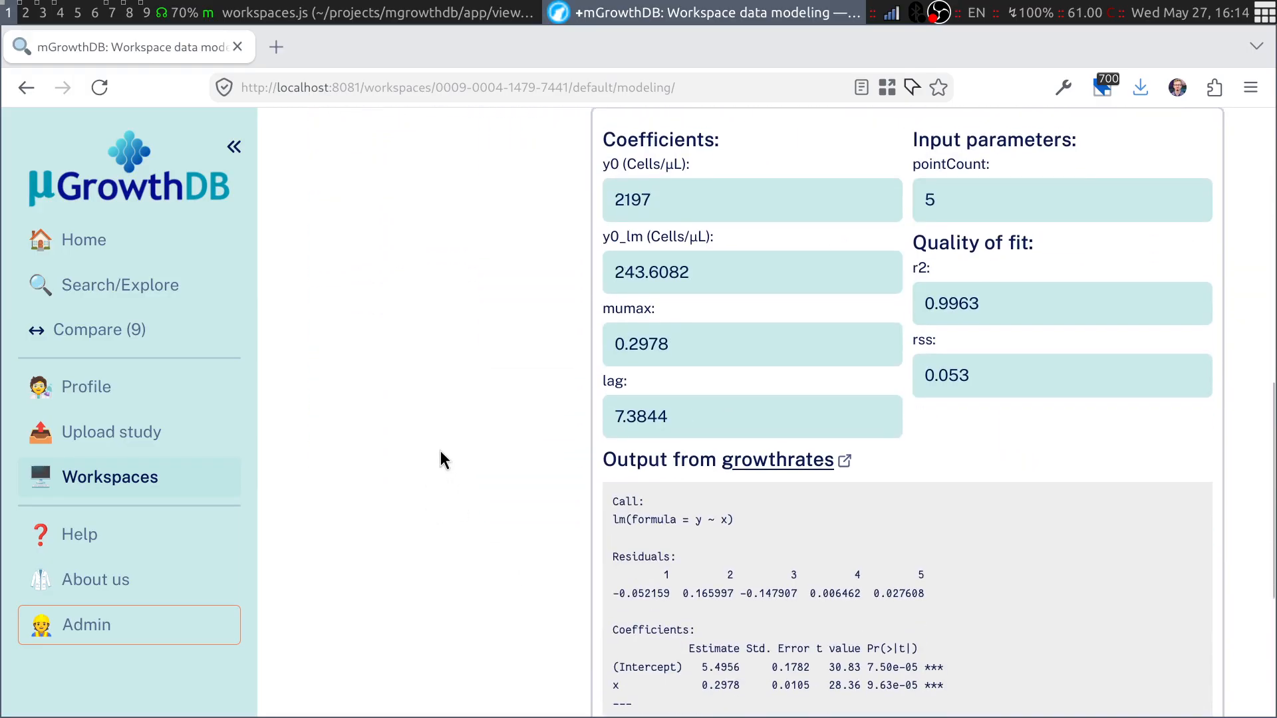
scroll(542, 342, "down", 2)
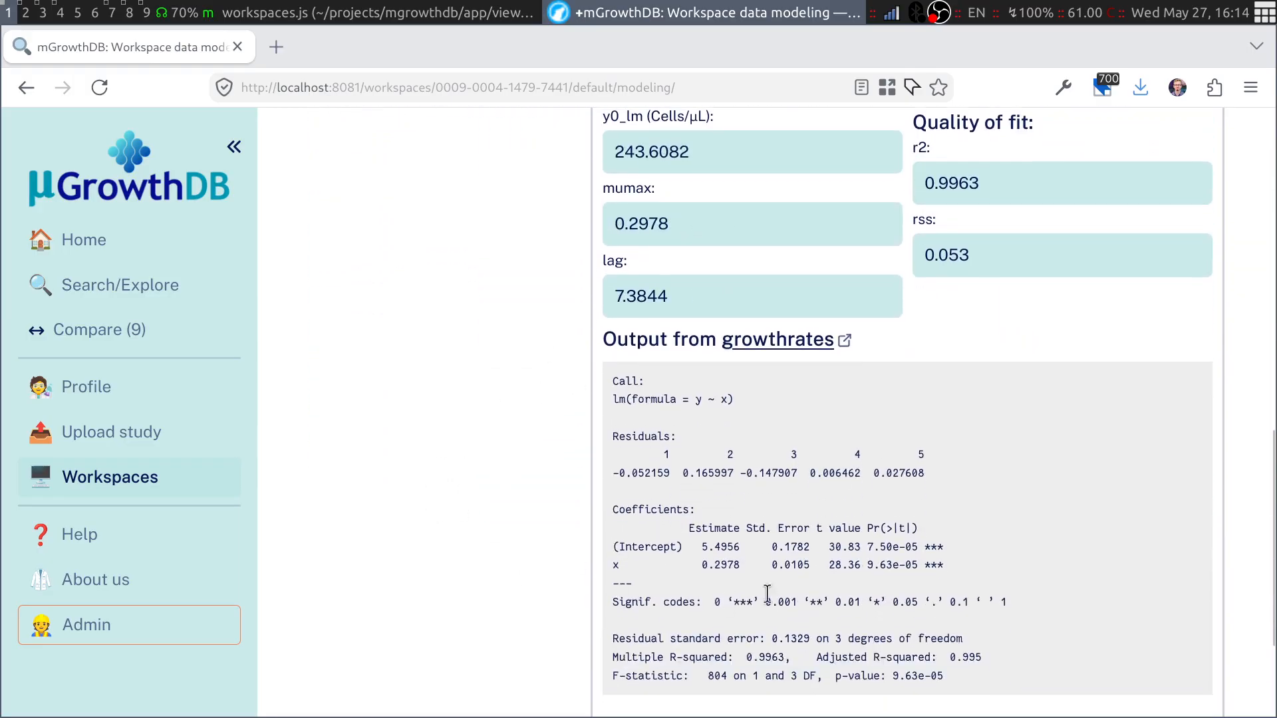
scroll(482, 513, "up", 10)
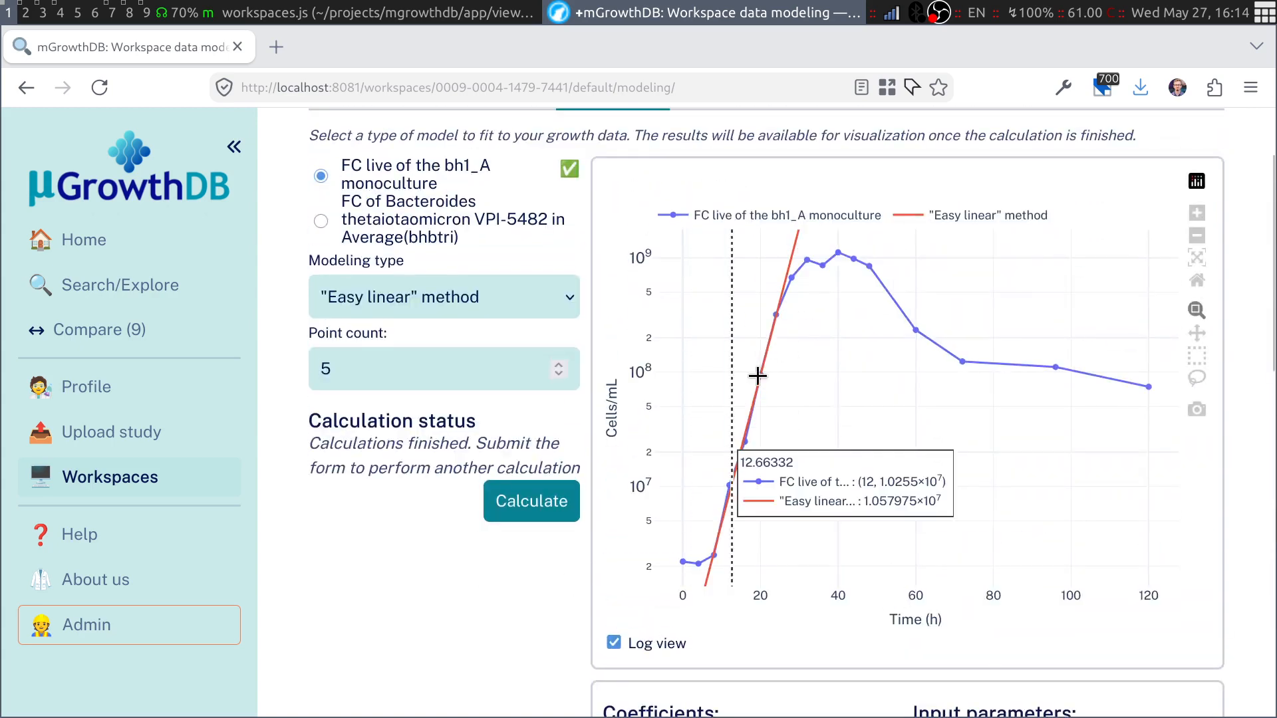
Fit the Baranyi-Roberts model with an end time of 40 to the FC live of the bh1_A monoculture trace
left_click(439, 296)
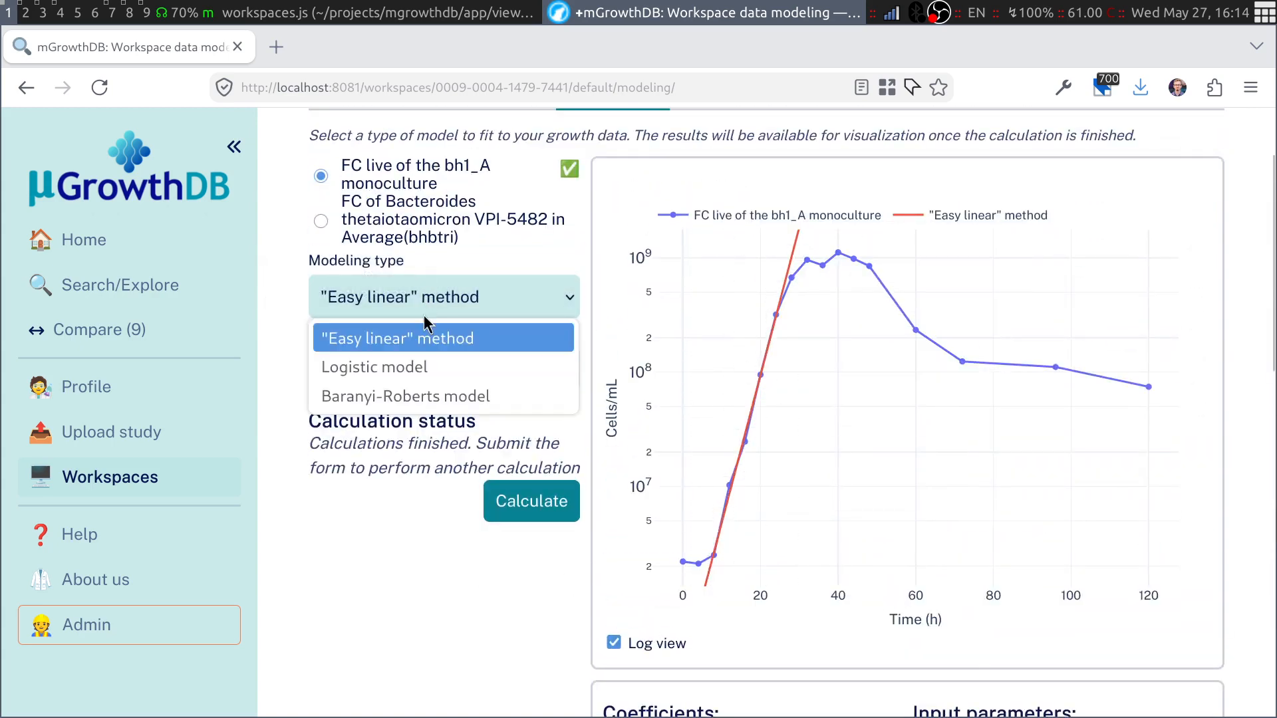
left_click(456, 394)
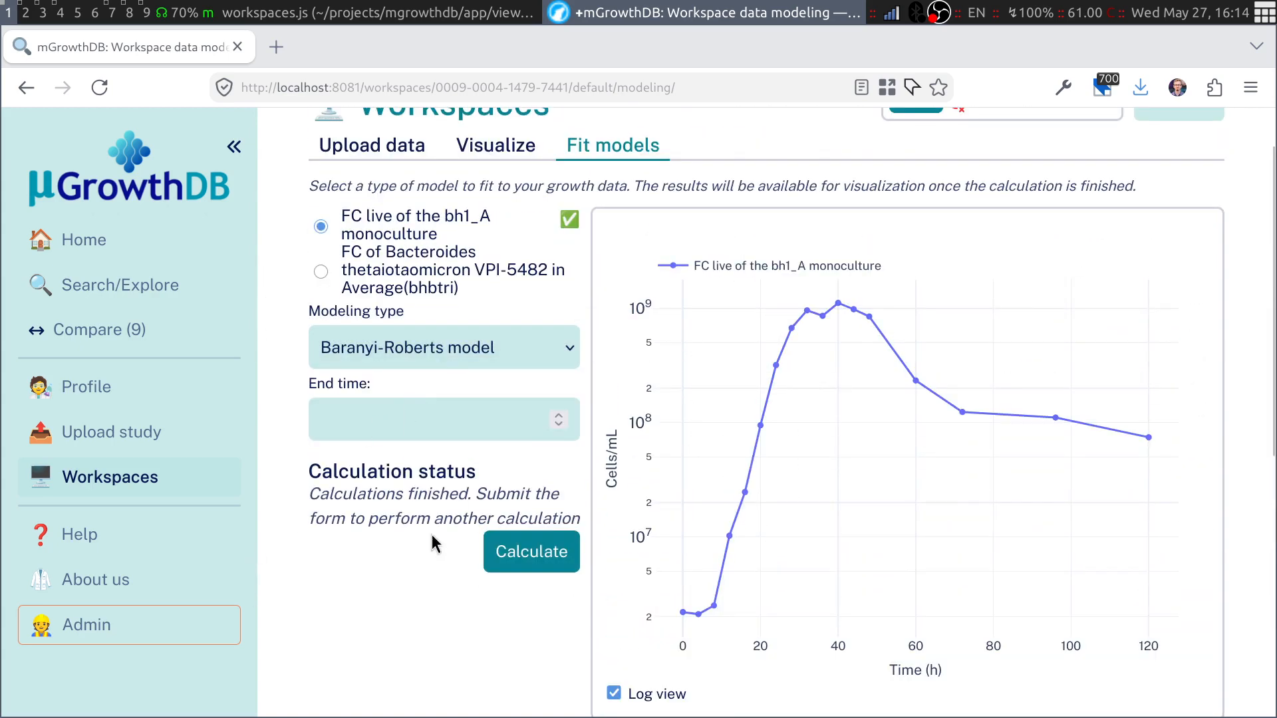
left_click(405, 411)
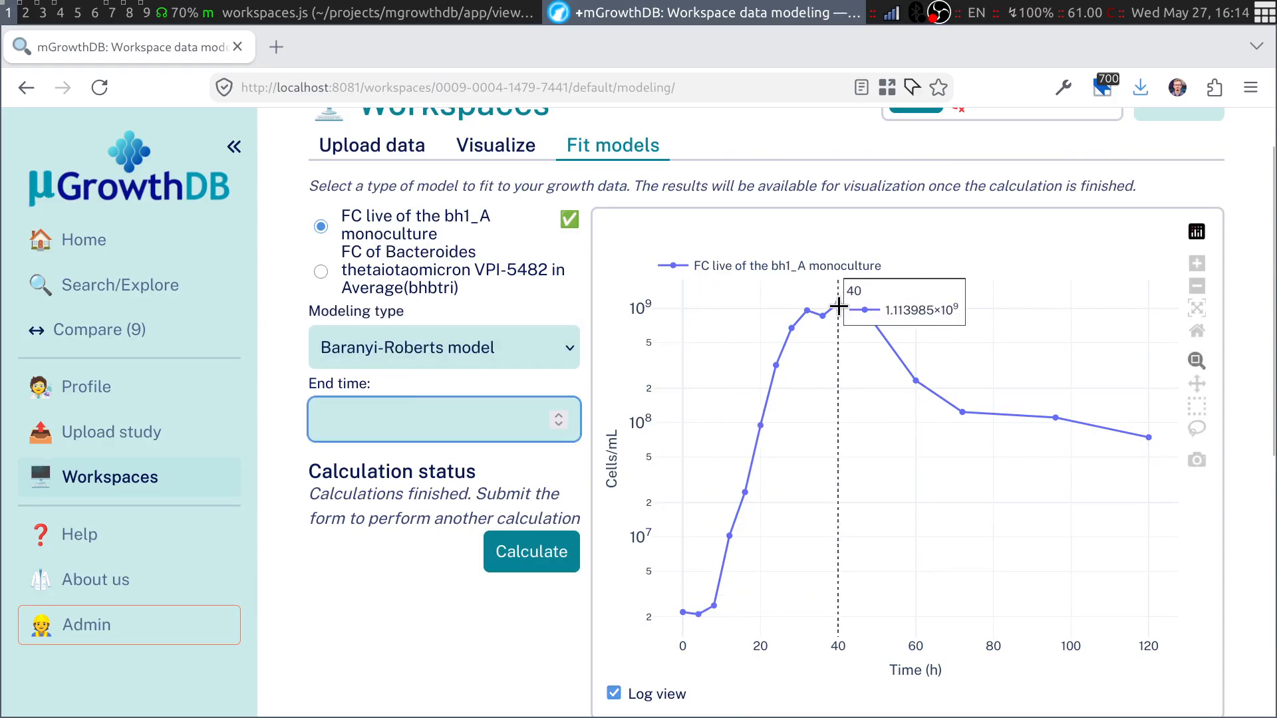
left_click(431, 426)
type("40")
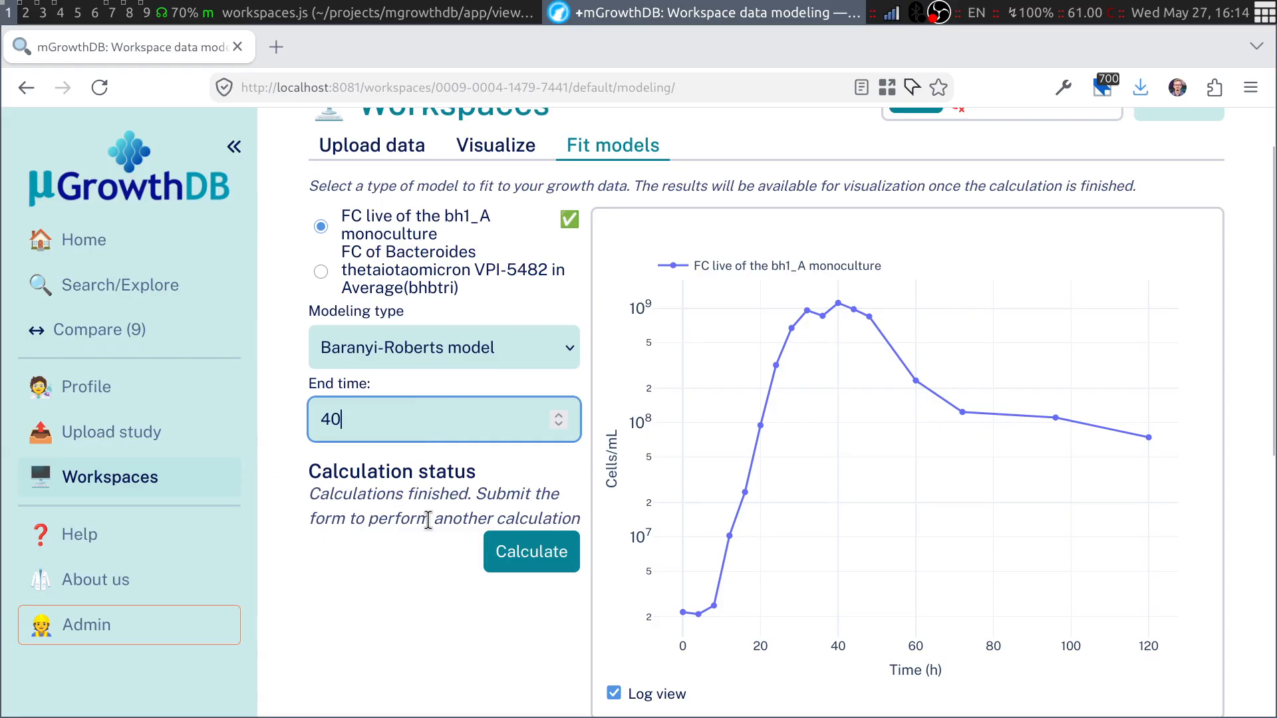
left_click(509, 553)
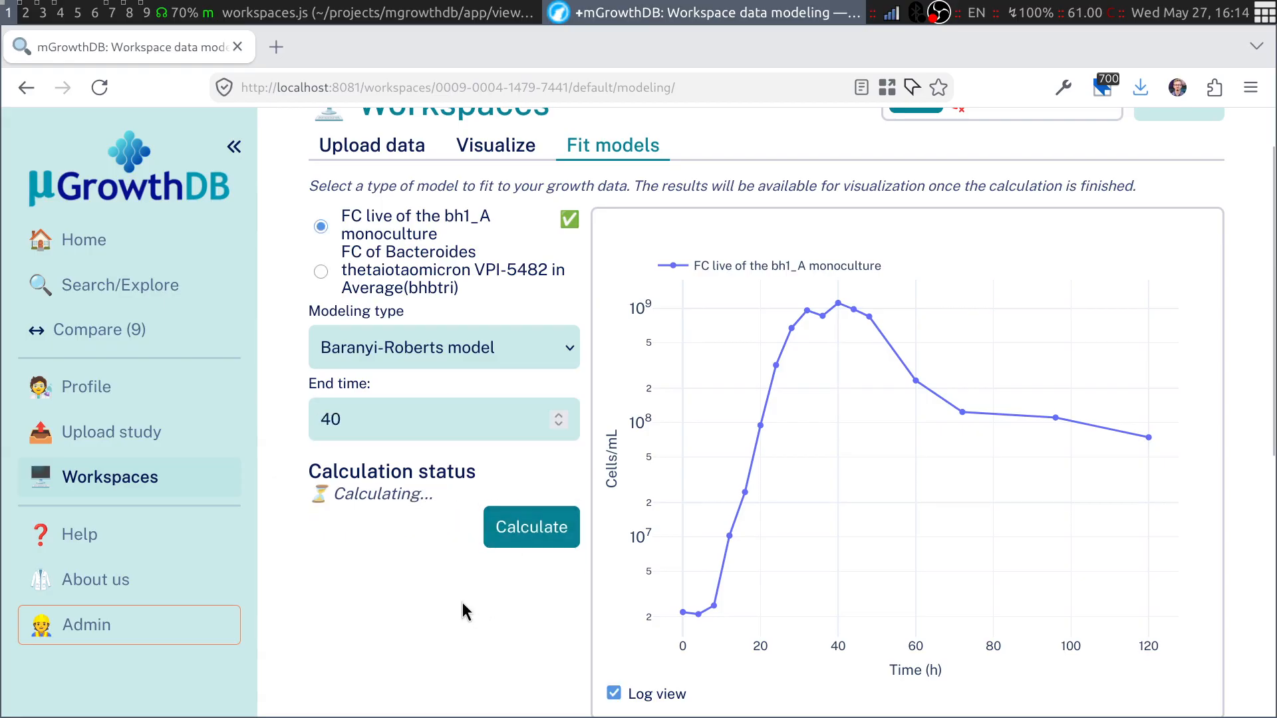
Turn off log view and examine the Baranyi-Roberts fit on the linear scale
scroll(498, 591, "down", 2)
left_click(613, 578)
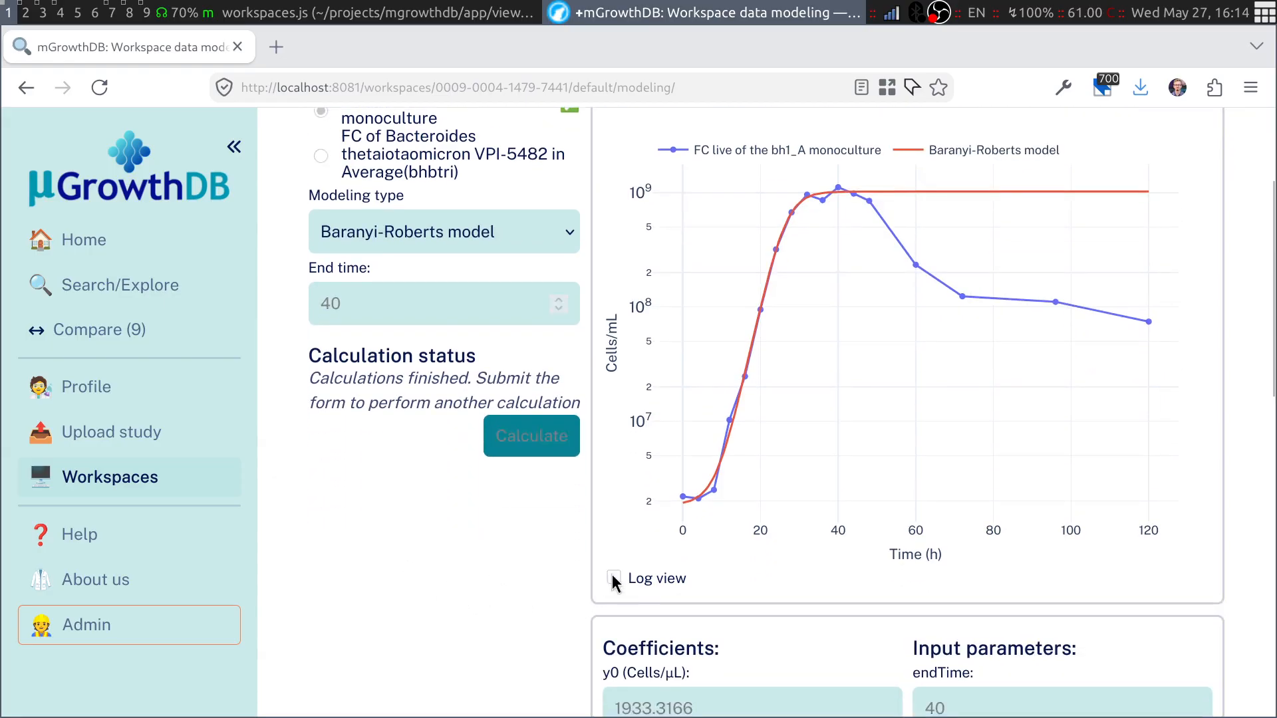
scroll(401, 644, "up", 2)
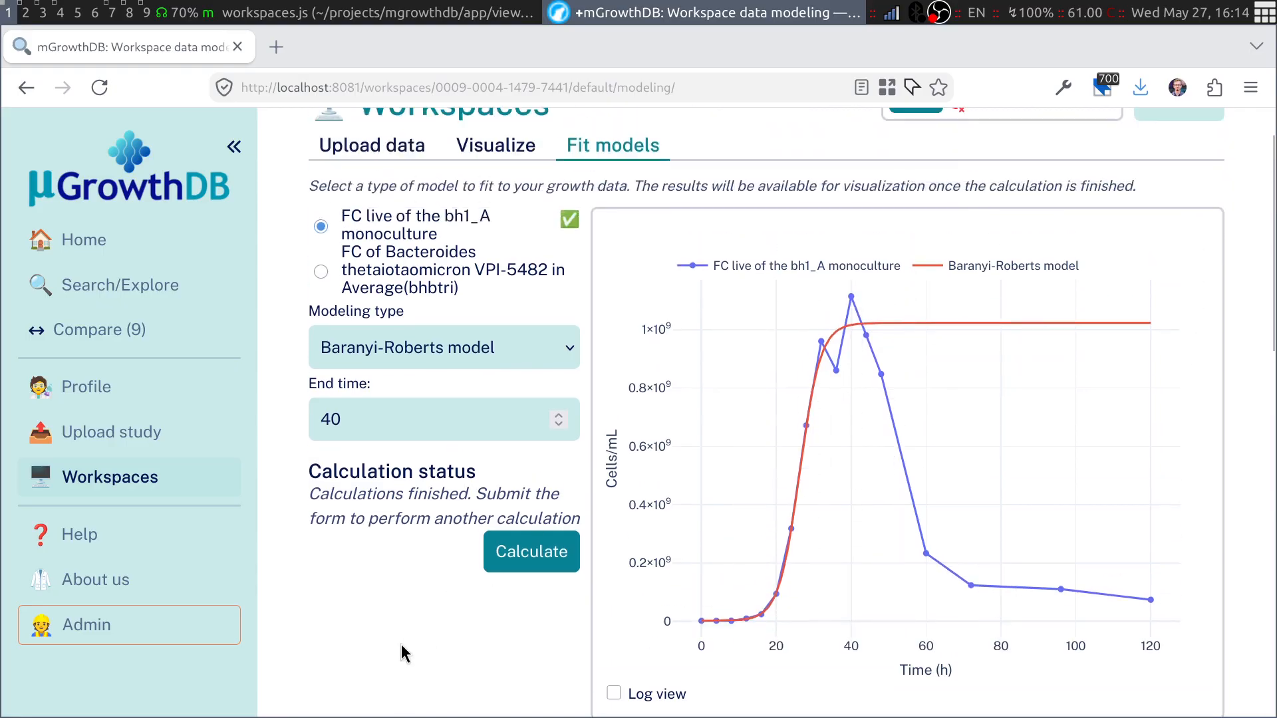
Check the model fits listed on the default workspace's visualization and upload pages, ending with the upload page in full screen
left_click(487, 146)
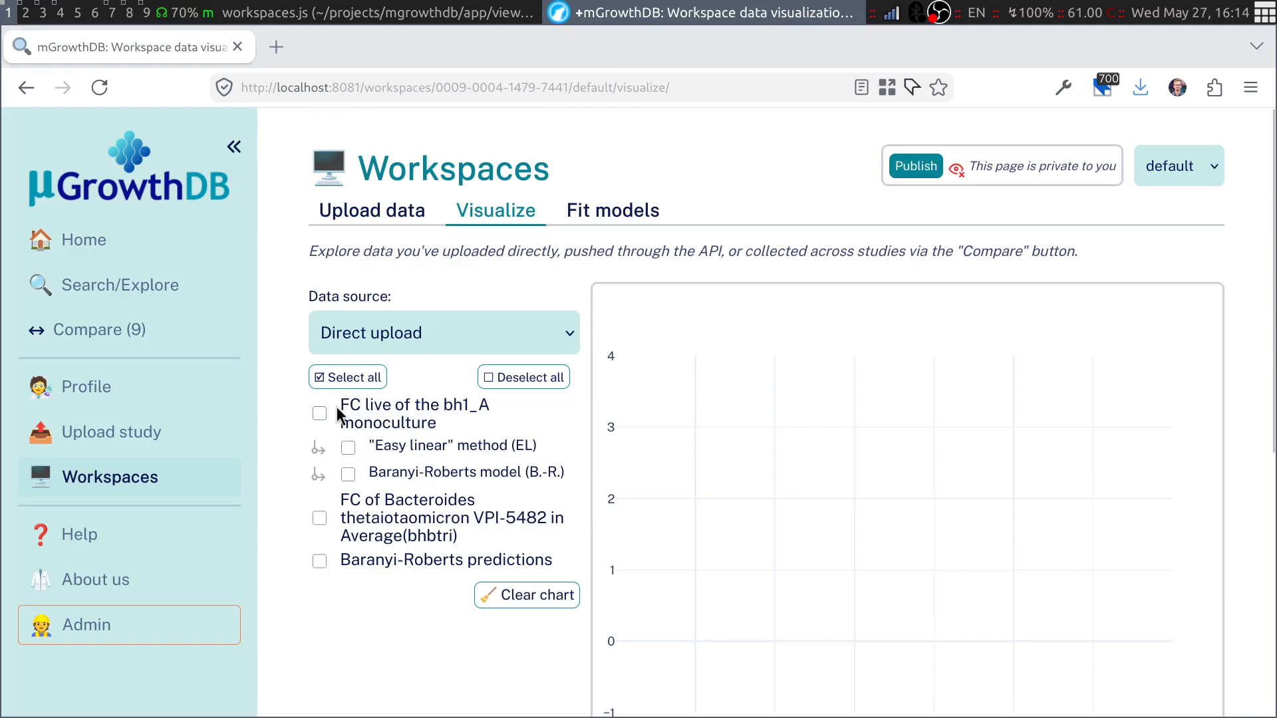
left_click(394, 211)
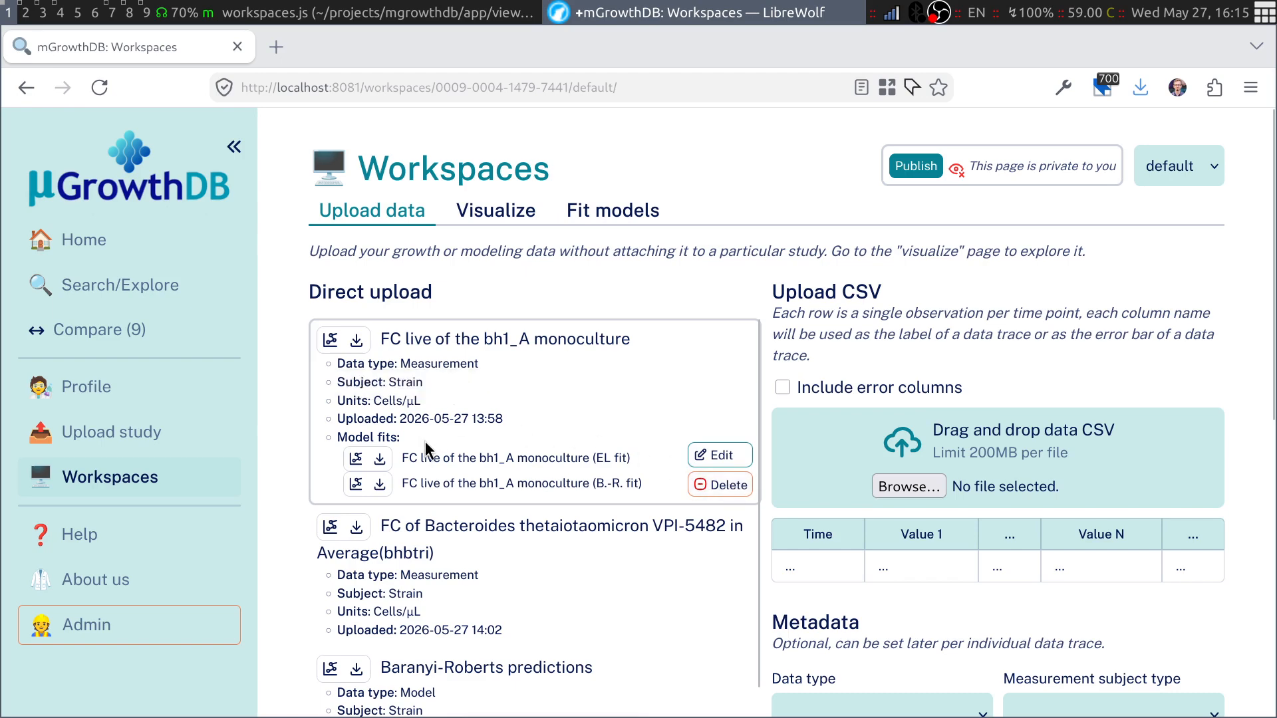
key("F11")
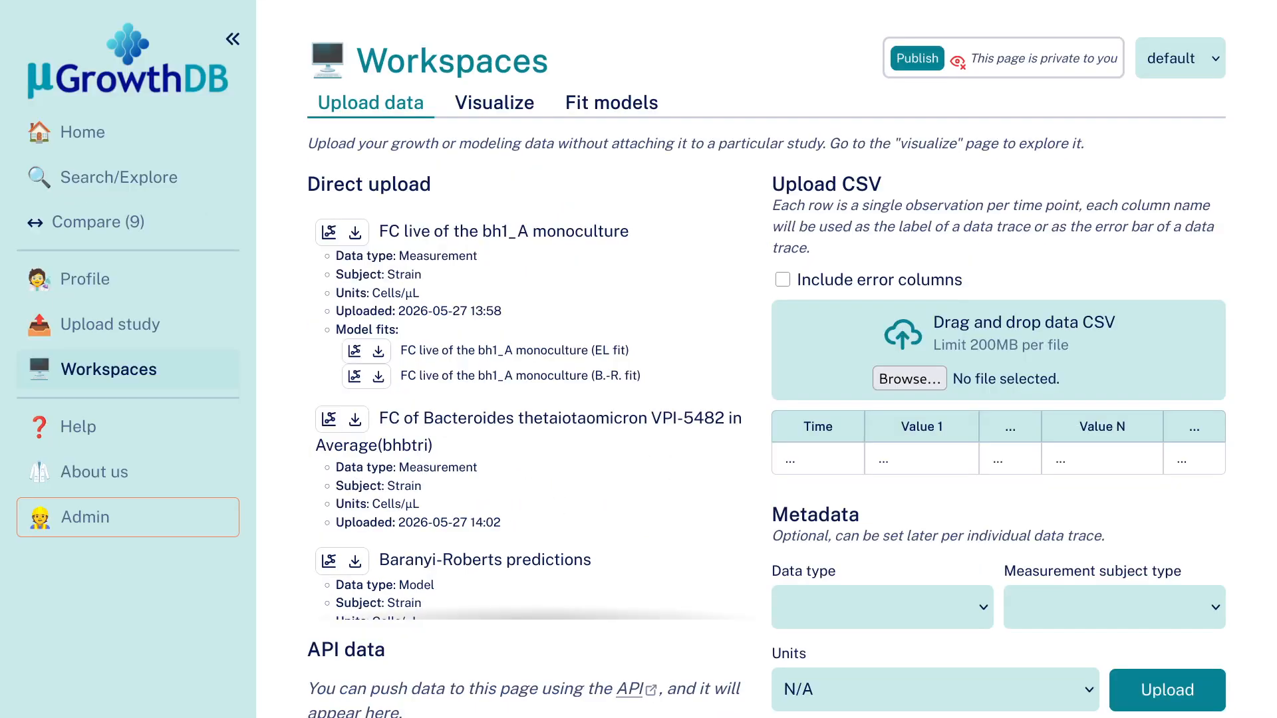